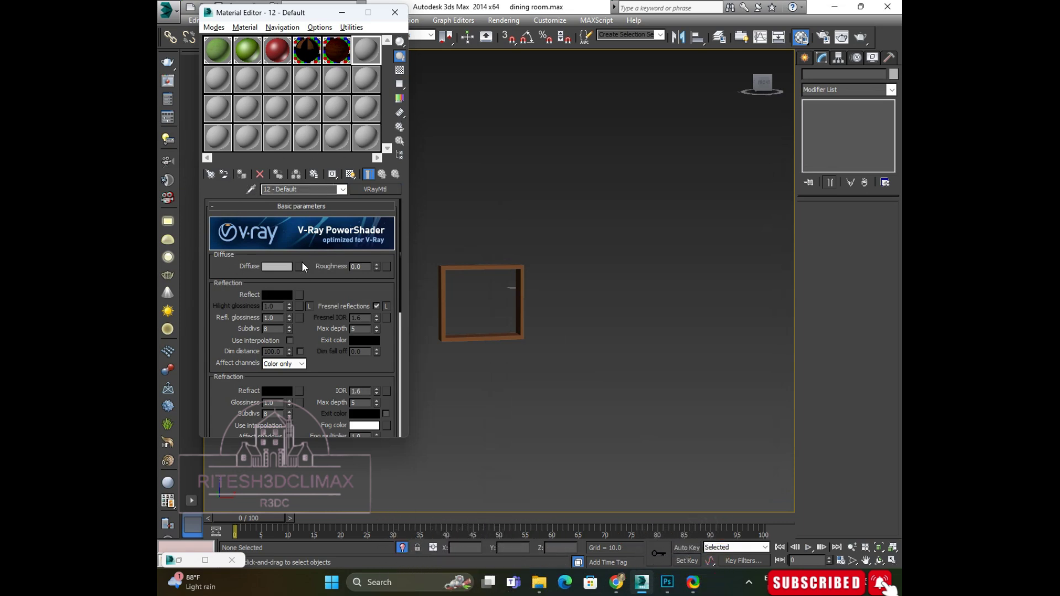
Step: Set the V-Ray material's Diffuse colour to pure white
{"action": "left_click", "coordinate": [286, 267]}
{"action": "left_click_drag", "start_coordinate": [493, 88], "coordinate": [577, 156]}
{"action": "left_click", "coordinate": [584, 172]}
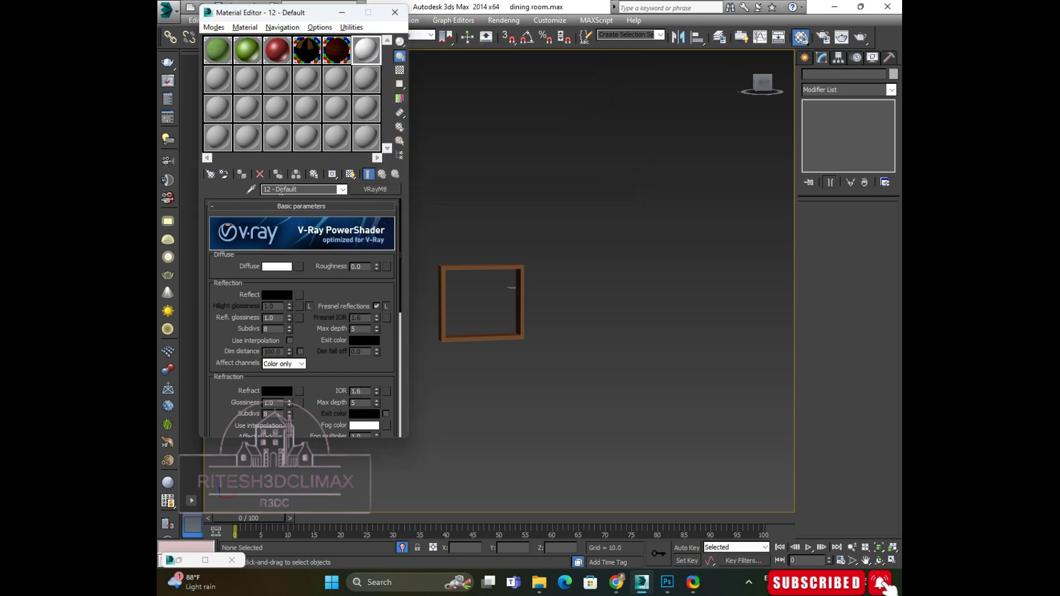
Step: Delete the UVW Map modifier from the frame's modifier stack
{"action": "left_click", "coordinate": [481, 268]}
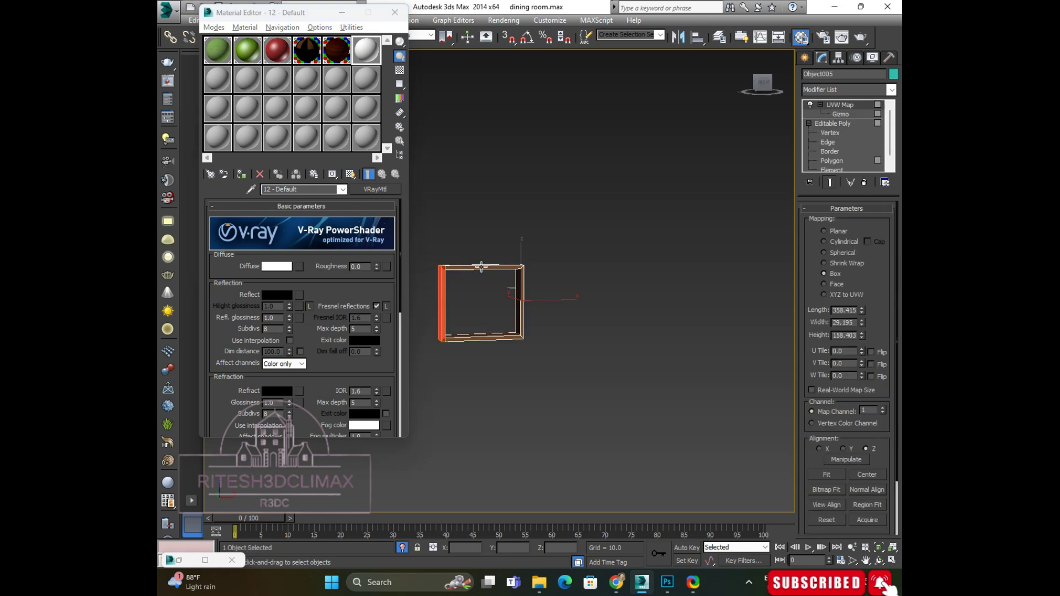
{"action": "right_click", "coordinate": [836, 104]}
{"action": "left_click", "coordinate": [800, 124]}
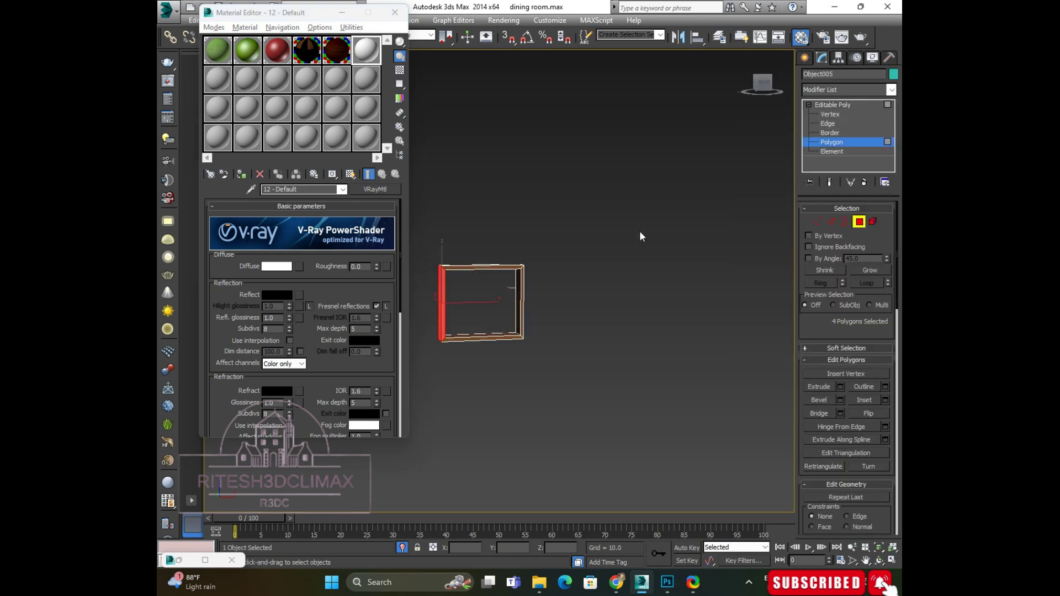
{"action": "left_click", "coordinate": [860, 223]}
{"action": "left_click", "coordinate": [582, 284]}
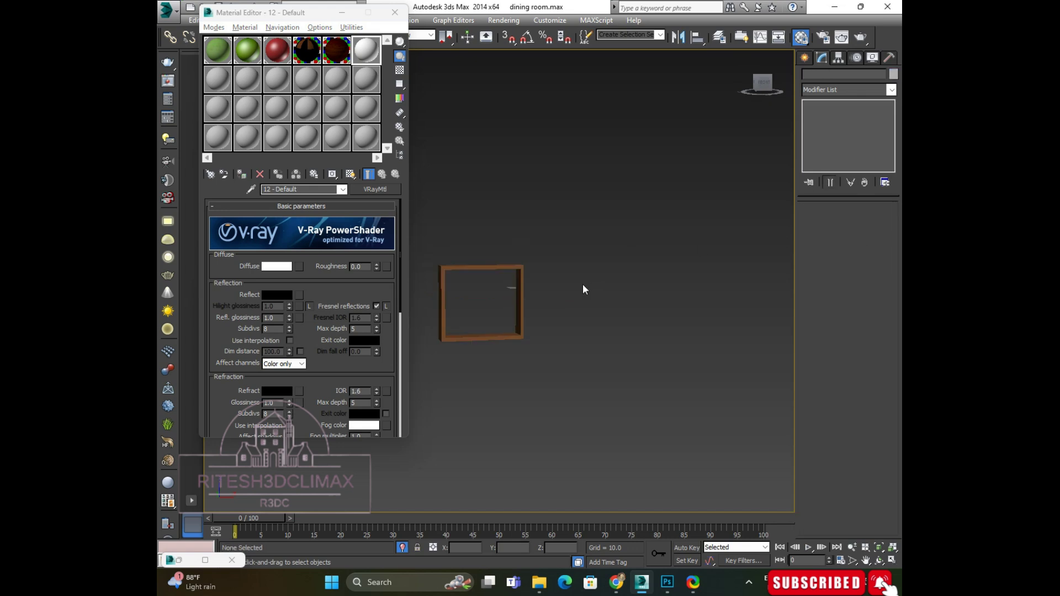
{"action": "left_click", "coordinate": [462, 269]}
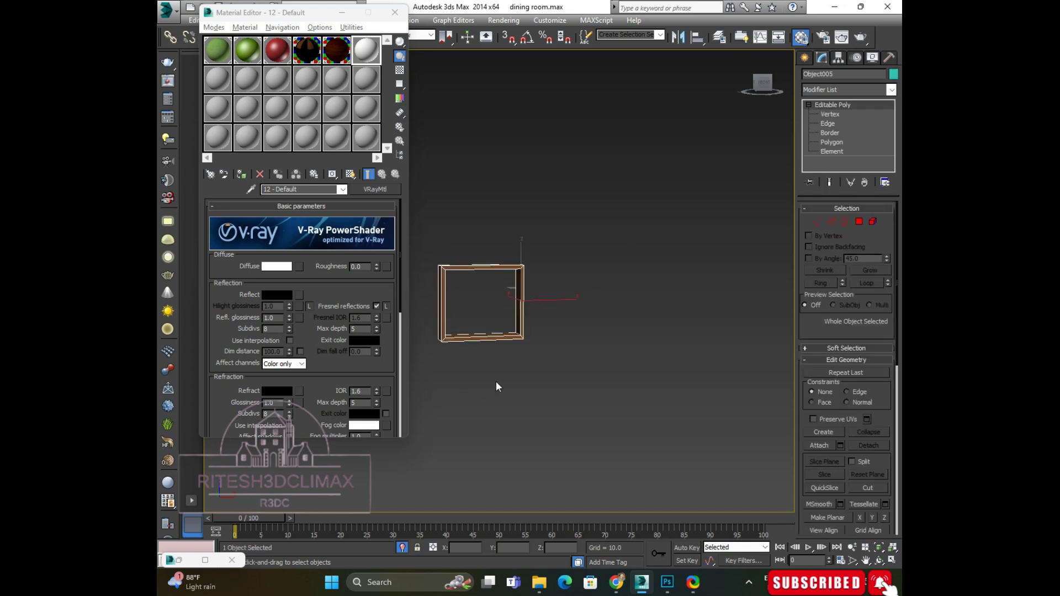
Step: Centre the frame's pivot on the object using Affect Pivot Only and Center to Object
{"action": "key", "text": "w"}
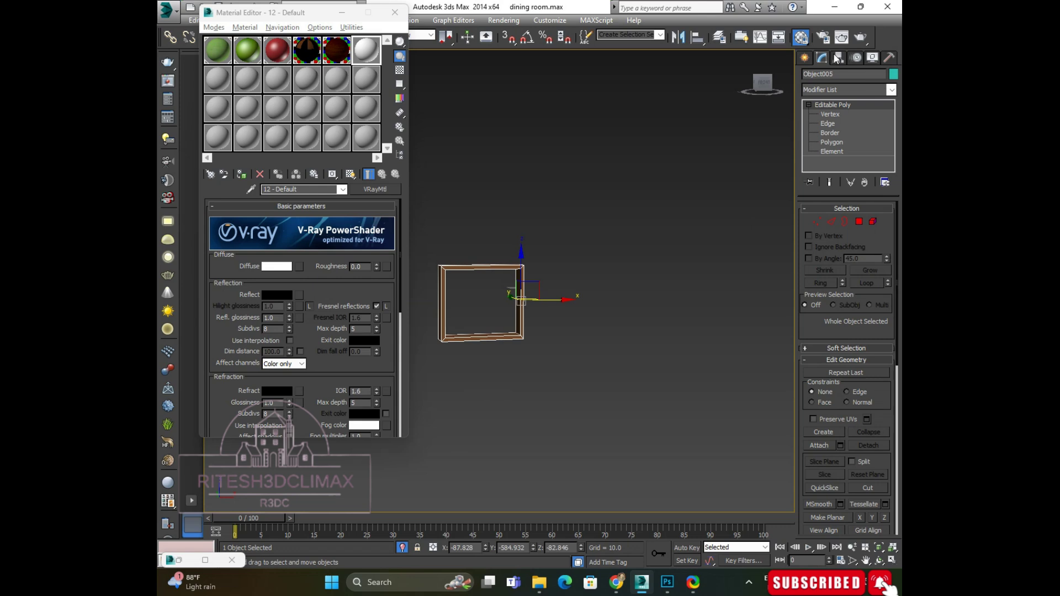
{"action": "left_click", "coordinate": [837, 58]}
{"action": "left_click", "coordinate": [840, 131]}
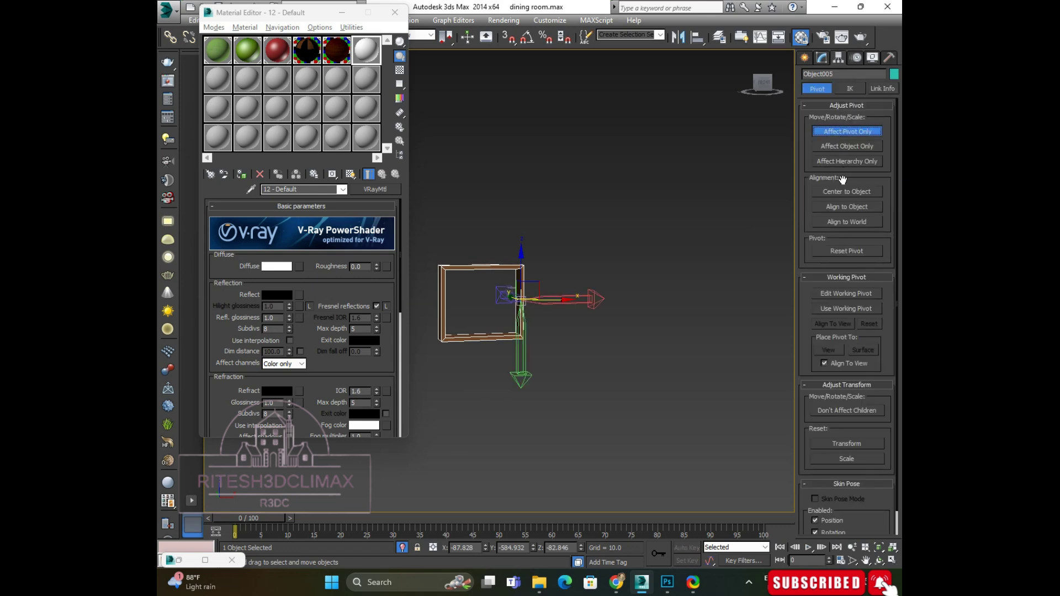
{"action": "left_click", "coordinate": [840, 191]}
{"action": "left_click", "coordinate": [857, 134]}
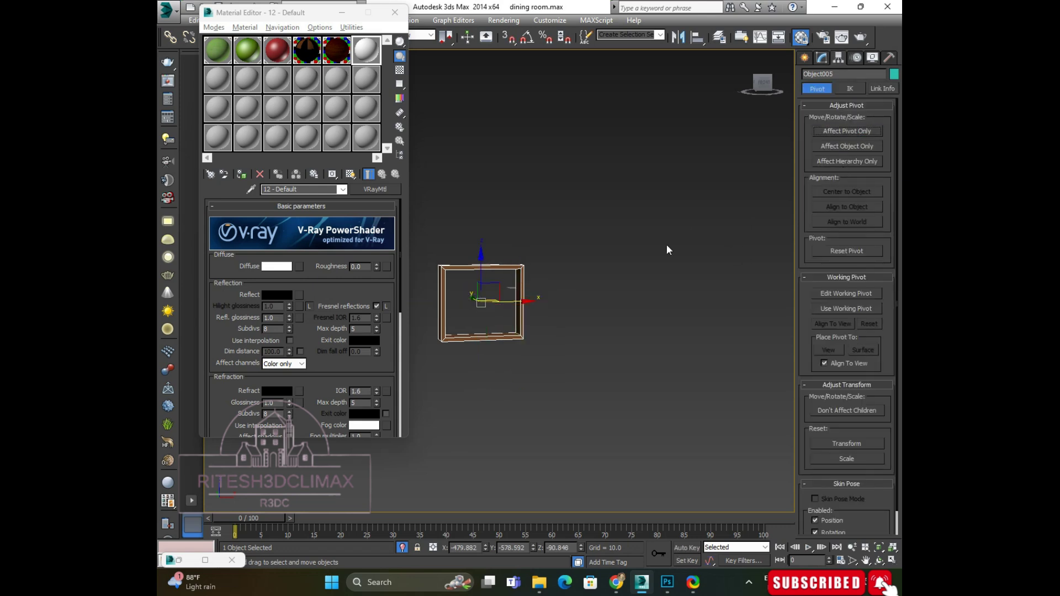
{"action": "left_click", "coordinate": [576, 269]}
{"action": "left_click", "coordinate": [484, 266]}
Step: Assign the white material to the frame, renaming it '12 - Defaultwgret'
{"action": "left_click", "coordinate": [243, 175]}
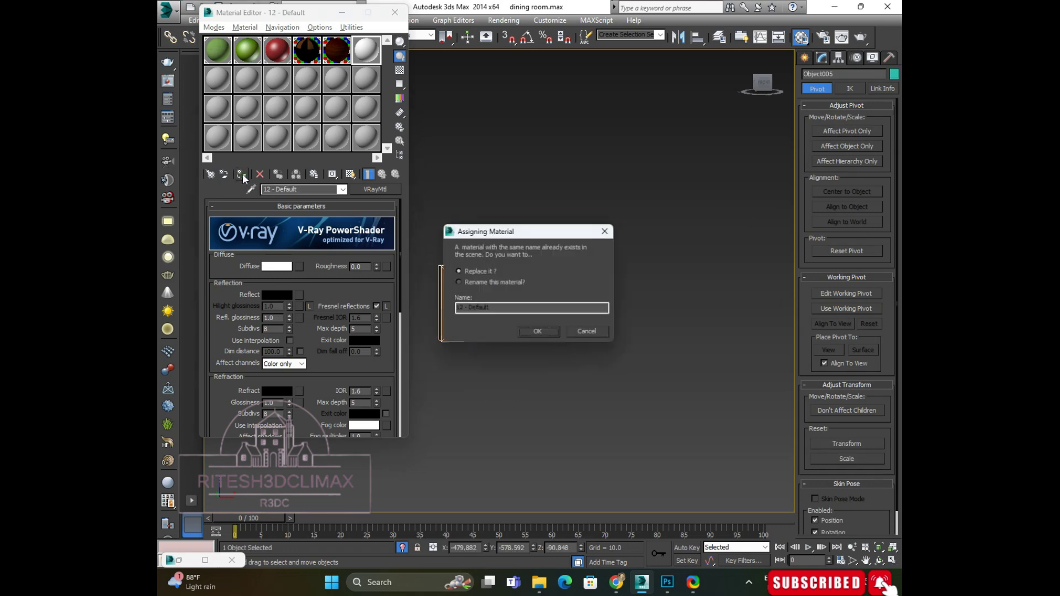
{"action": "left_click", "coordinate": [482, 278]}
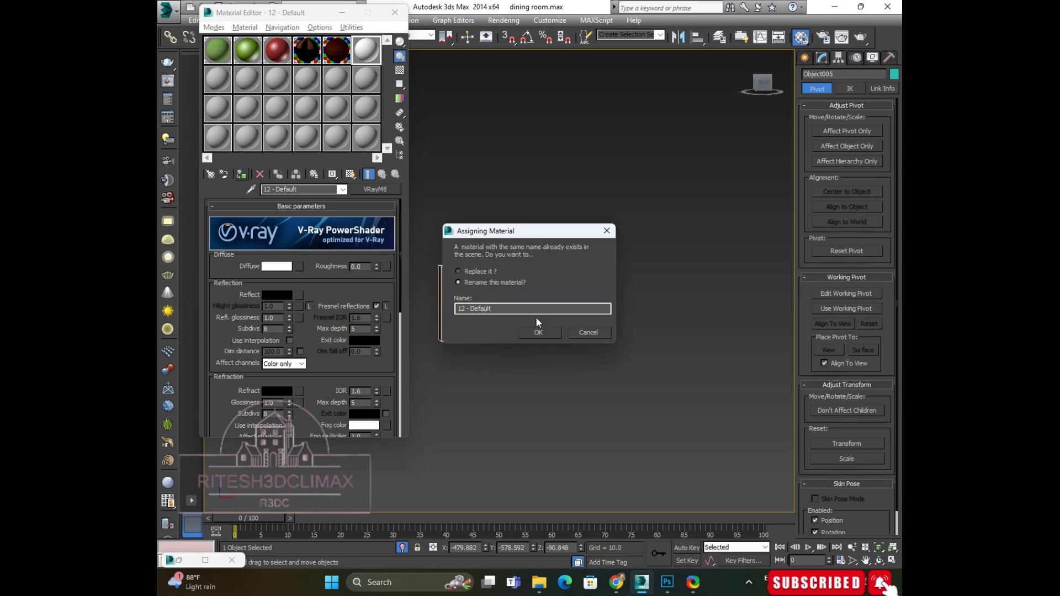
{"action": "type", "text": "wgret"}
{"action": "left_click", "coordinate": [542, 331]}
{"action": "left_click", "coordinate": [538, 310]}
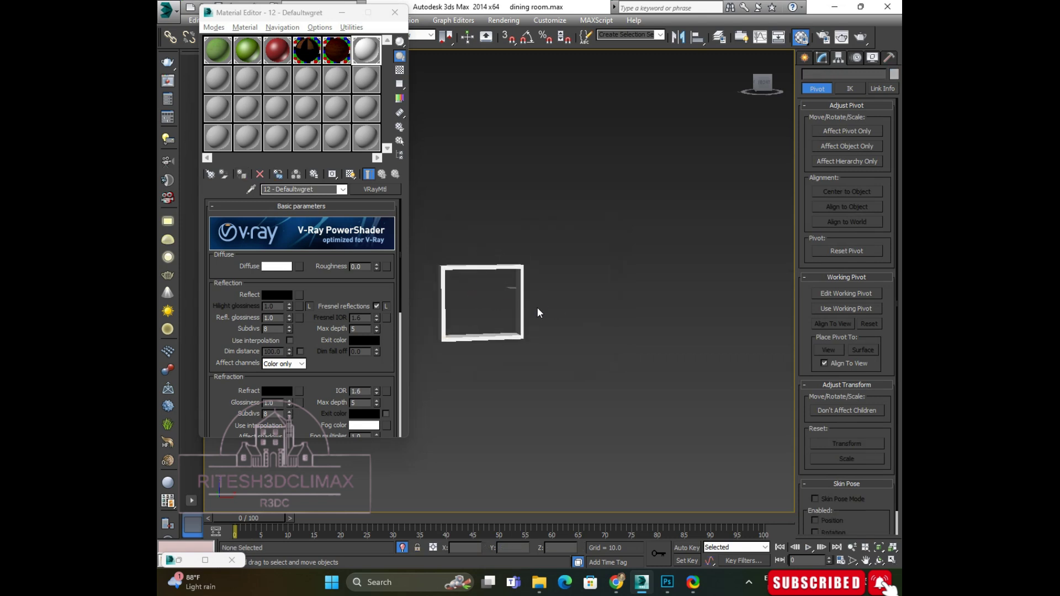
{"action": "left_click", "coordinate": [483, 267]}
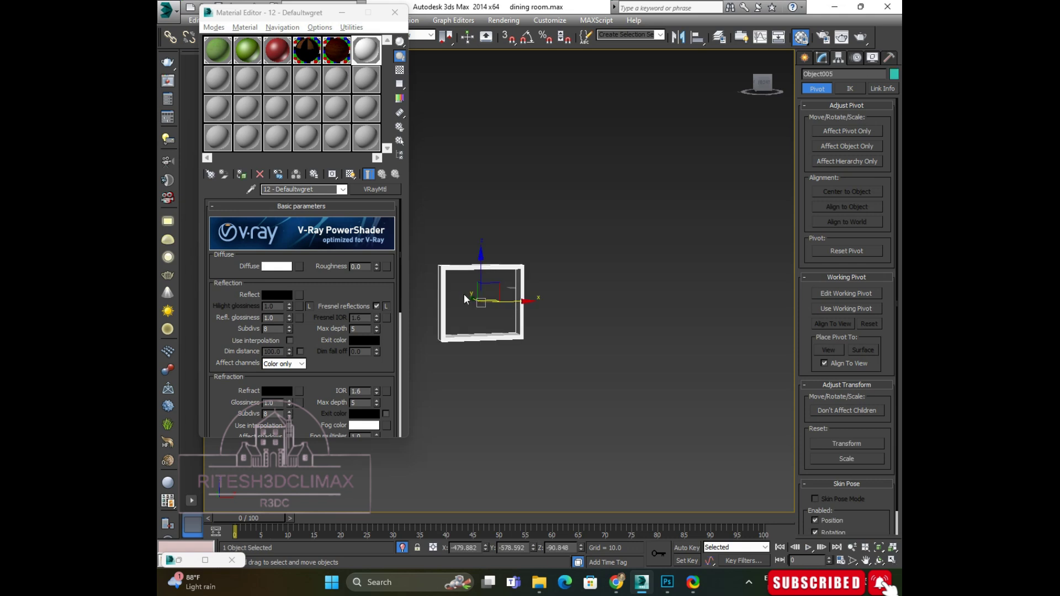
{"action": "left_click", "coordinate": [302, 267]}
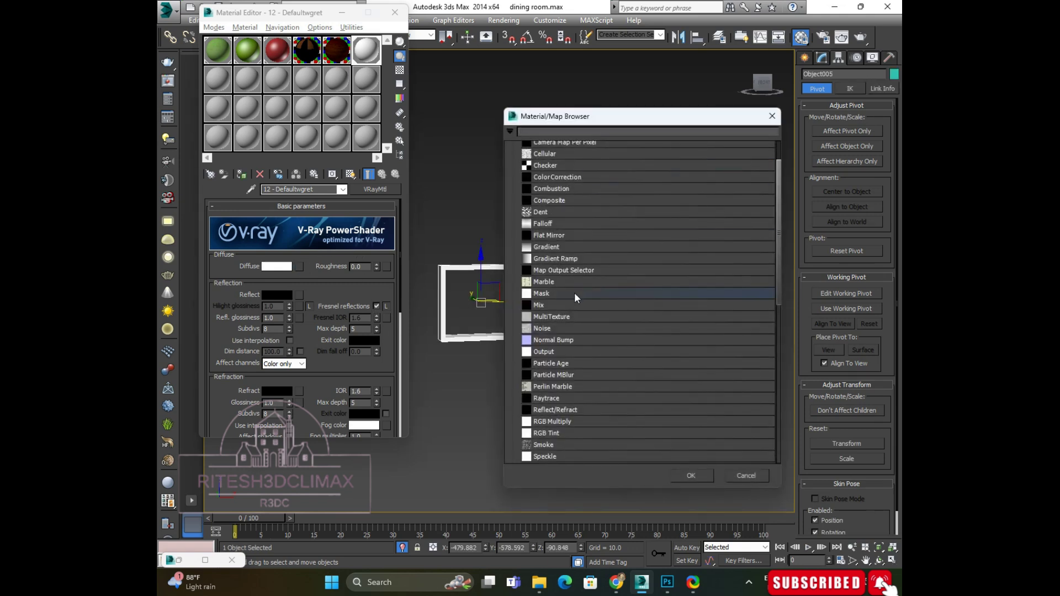
Step: Load brown-wood-textured-background-with-design-space.jpg from Downloads as the diffuse Bitmap
{"action": "left_click", "coordinate": [553, 172]}
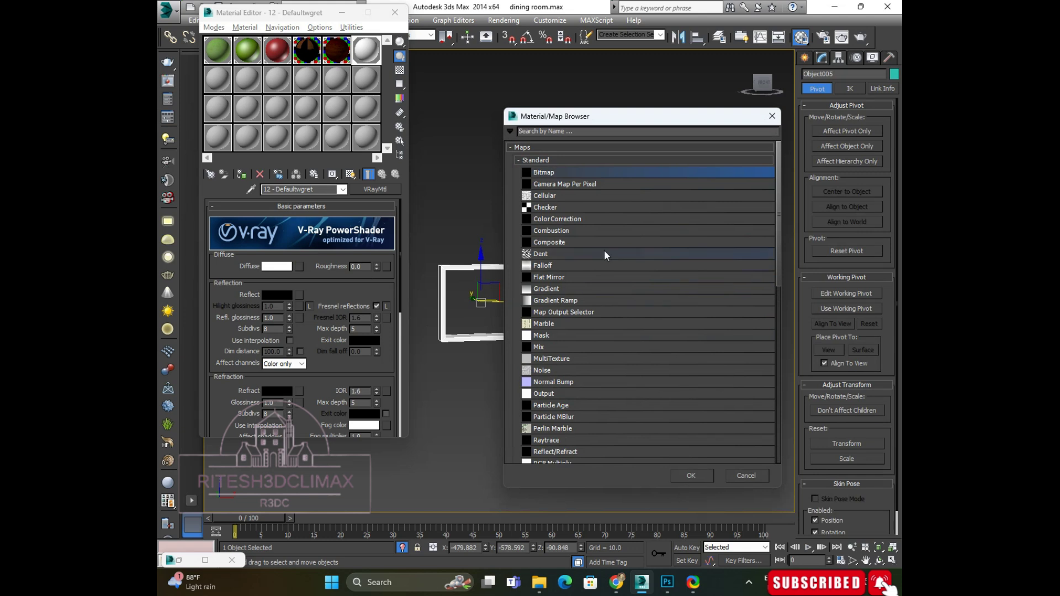
{"action": "double_click", "coordinate": [581, 171]}
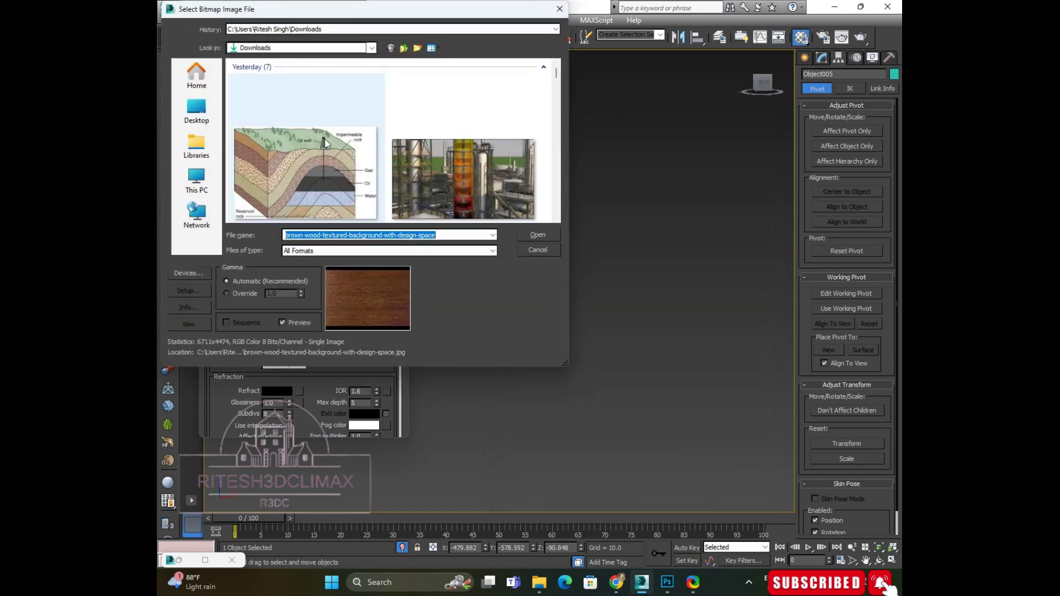
{"action": "scroll", "coordinate": [379, 156], "scroll_direction": "down", "scroll_amount": 3}
{"action": "scroll", "coordinate": [378, 156], "scroll_direction": "down", "scroll_amount": 2}
{"action": "scroll", "coordinate": [379, 157], "scroll_direction": "down", "scroll_amount": 2}
{"action": "scroll", "coordinate": [379, 157], "scroll_direction": "down", "scroll_amount": 1}
{"action": "scroll", "coordinate": [378, 156], "scroll_direction": "up", "scroll_amount": 1}
{"action": "scroll", "coordinate": [378, 156], "scroll_direction": "down", "scroll_amount": 1}
{"action": "scroll", "coordinate": [379, 156], "scroll_direction": "up", "scroll_amount": 1}
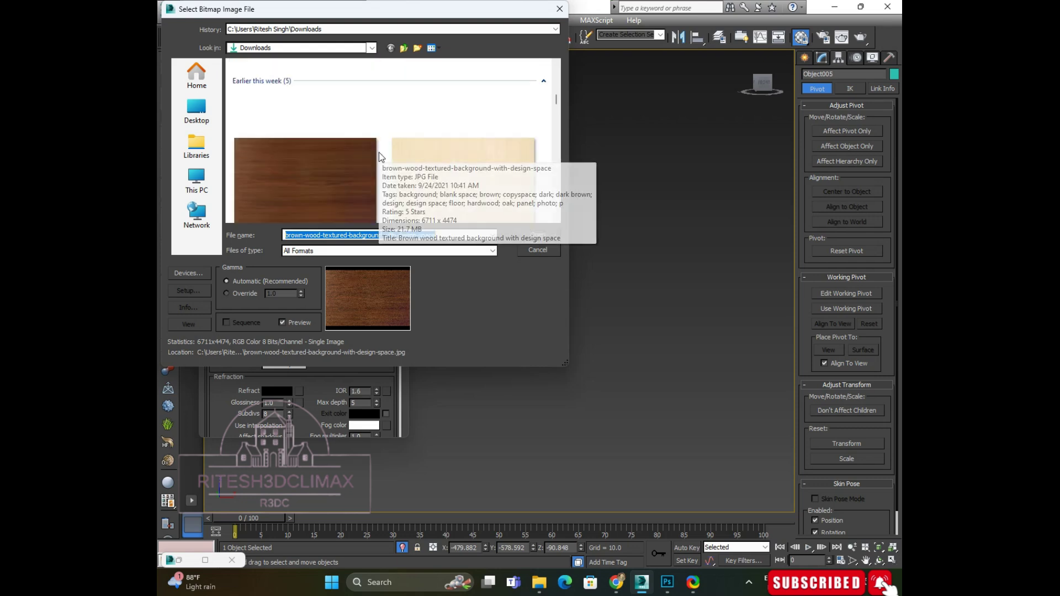
{"action": "scroll", "coordinate": [379, 156], "scroll_direction": "down", "scroll_amount": 1}
{"action": "left_click", "coordinate": [323, 99]}
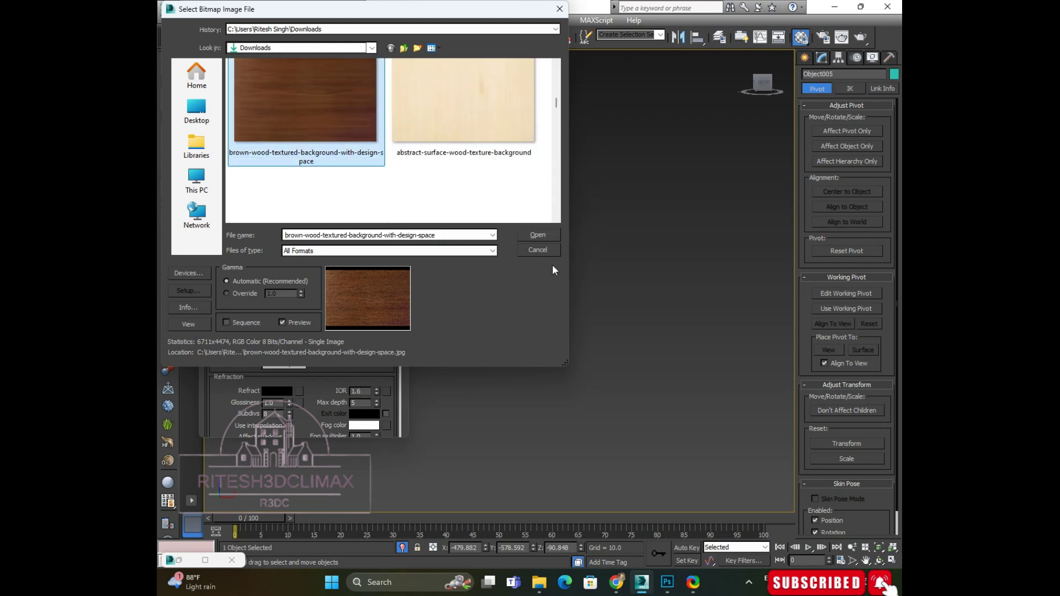
{"action": "left_click", "coordinate": [529, 234]}
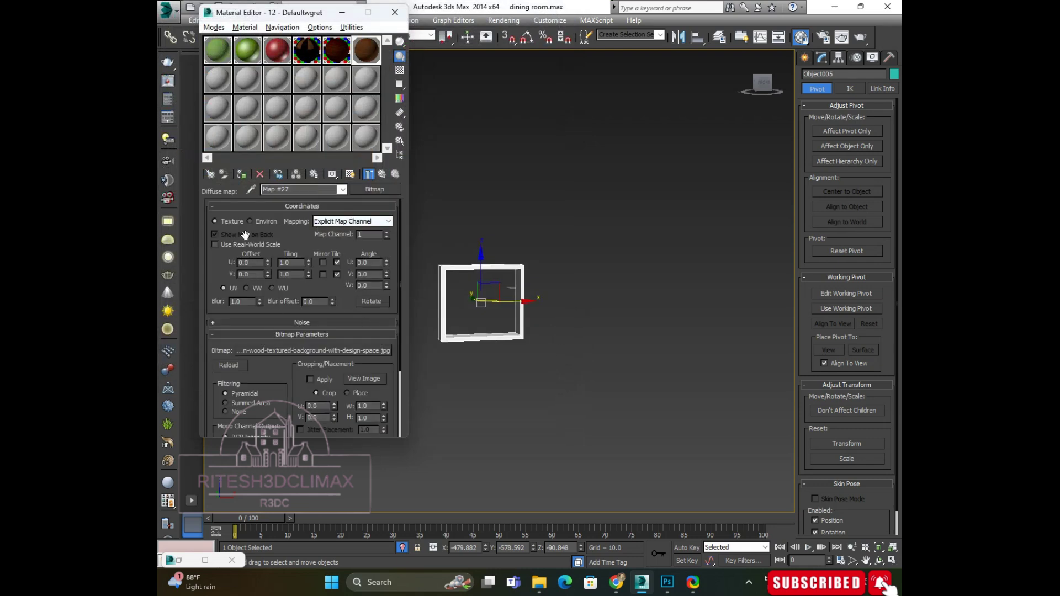
Step: Show the wood material shaded in the viewport and orbit to an angled view of the frame
{"action": "left_click", "coordinate": [350, 174]}
{"action": "middle_click_drag", "start_coordinate": [563, 298], "coordinate": [400, 254], "text": "alt"}
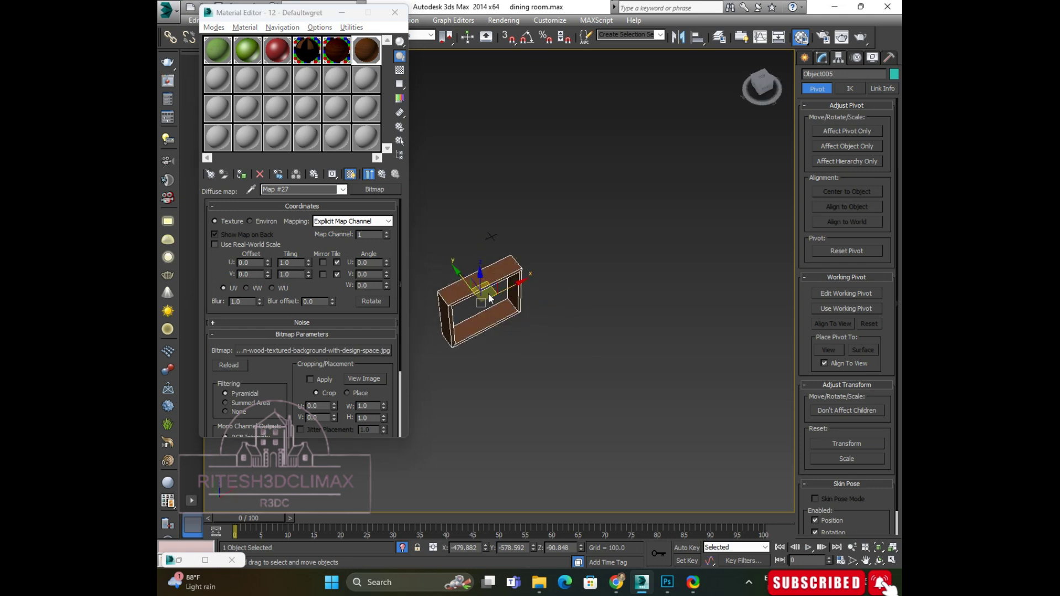
{"action": "scroll", "coordinate": [524, 288], "scroll_direction": "up", "scroll_amount": 5}
{"action": "scroll", "coordinate": [552, 279], "scroll_direction": "down", "scroll_amount": 3}
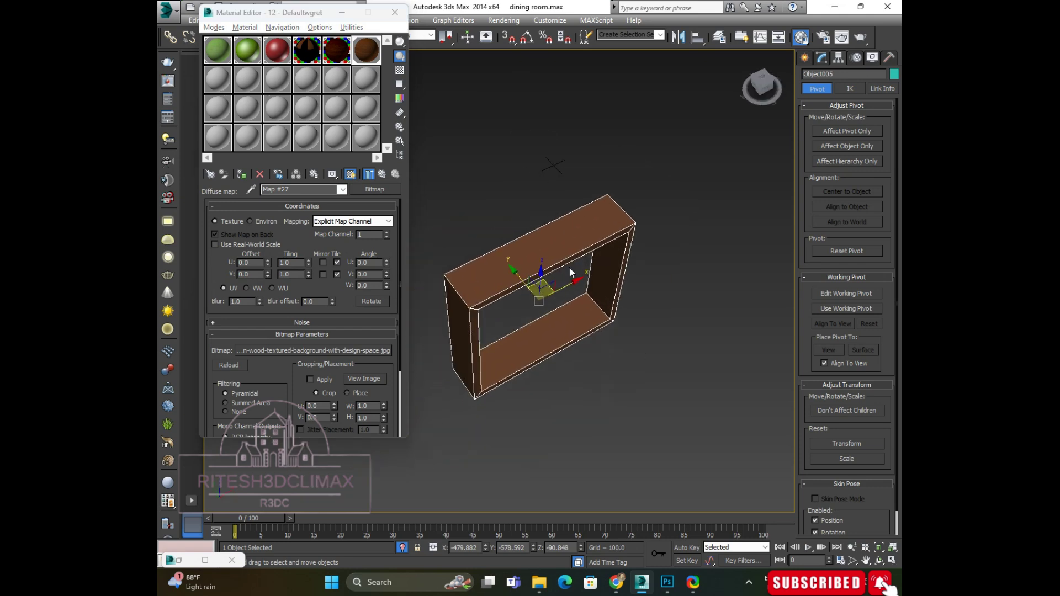
{"action": "scroll", "coordinate": [570, 272], "scroll_direction": "up", "scroll_amount": 5}
{"action": "scroll", "coordinate": [585, 268], "scroll_direction": "down", "scroll_amount": 6}
{"action": "middle_click_drag", "start_coordinate": [611, 265], "coordinate": [651, 259], "text": "alt"}
{"action": "scroll", "coordinate": [659, 258], "scroll_direction": "up", "scroll_amount": 3}
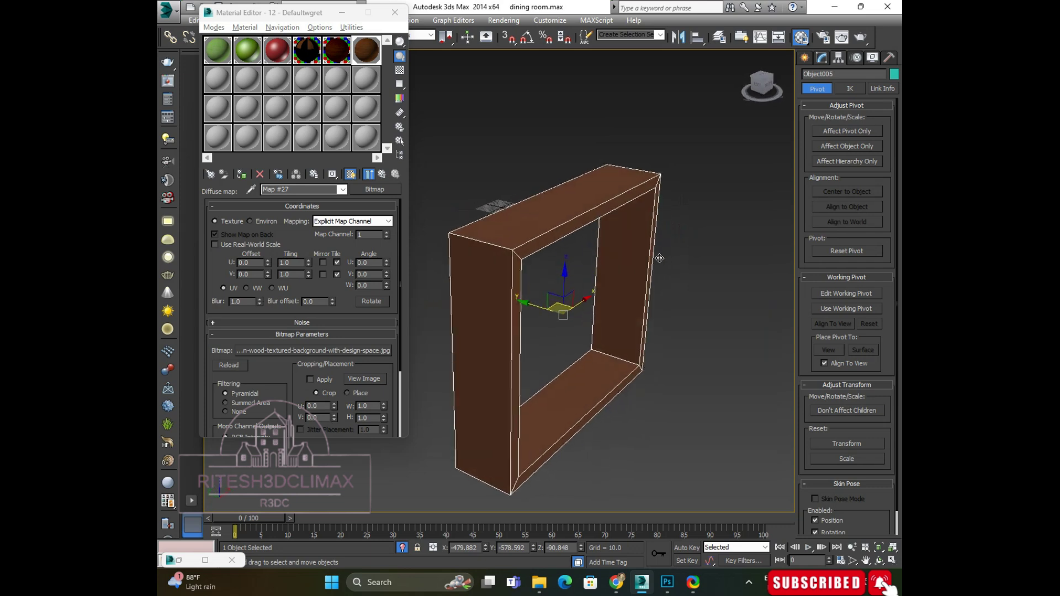
Step: Add a UVW Map modifier to the frame with Box mapping
{"action": "left_click", "coordinate": [822, 59]}
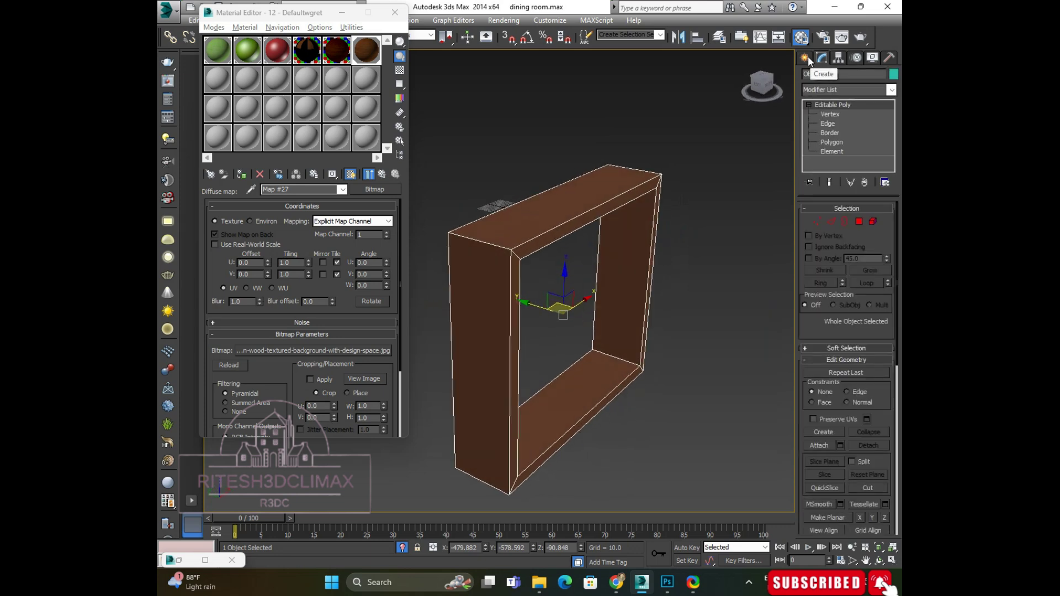
{"action": "left_click", "coordinate": [891, 89]}
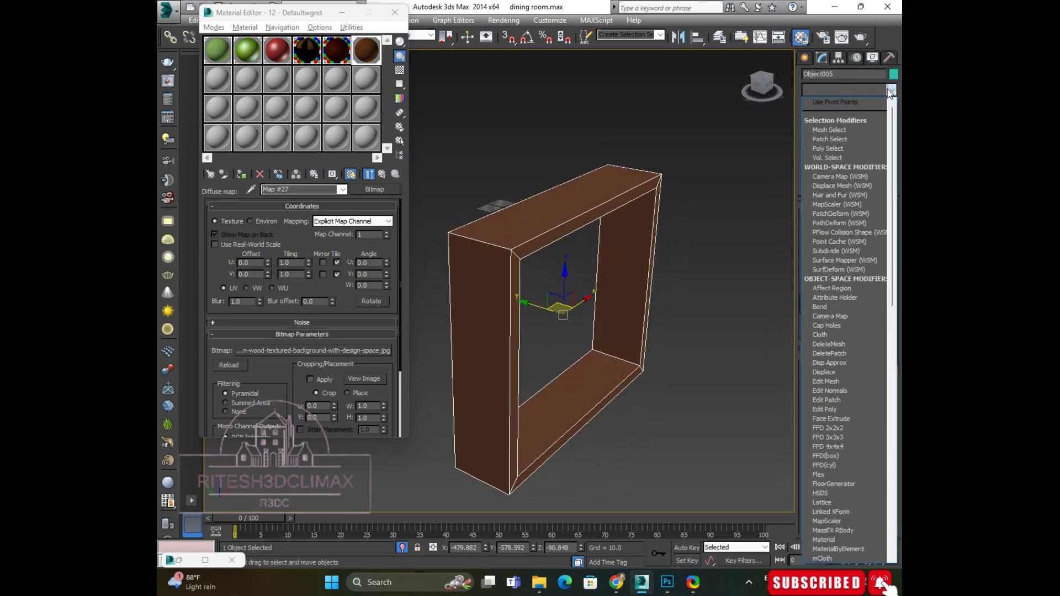
{"action": "key", "text": "u"}
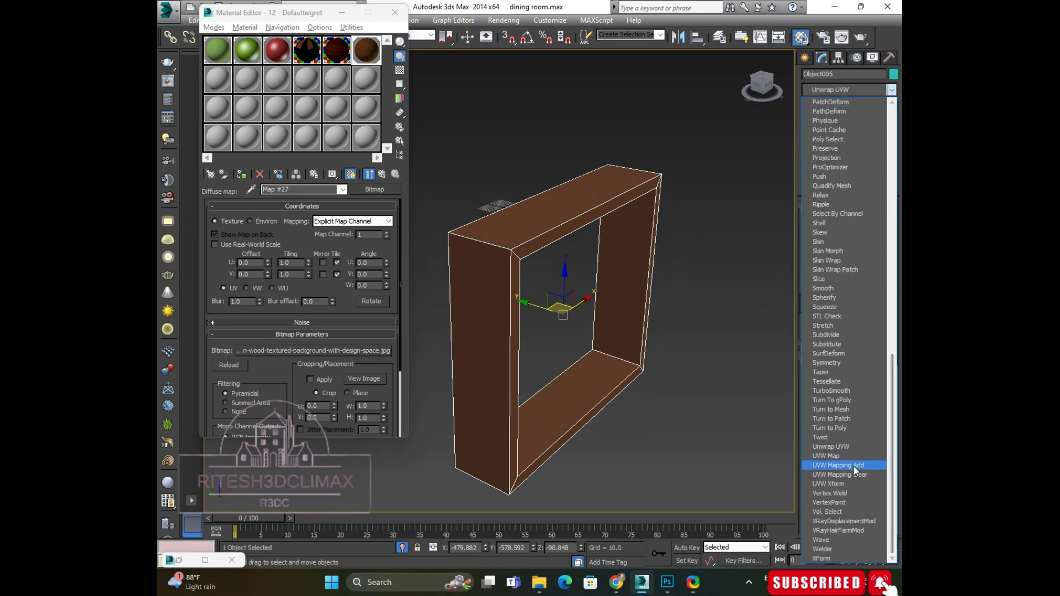
{"action": "left_click", "coordinate": [840, 455]}
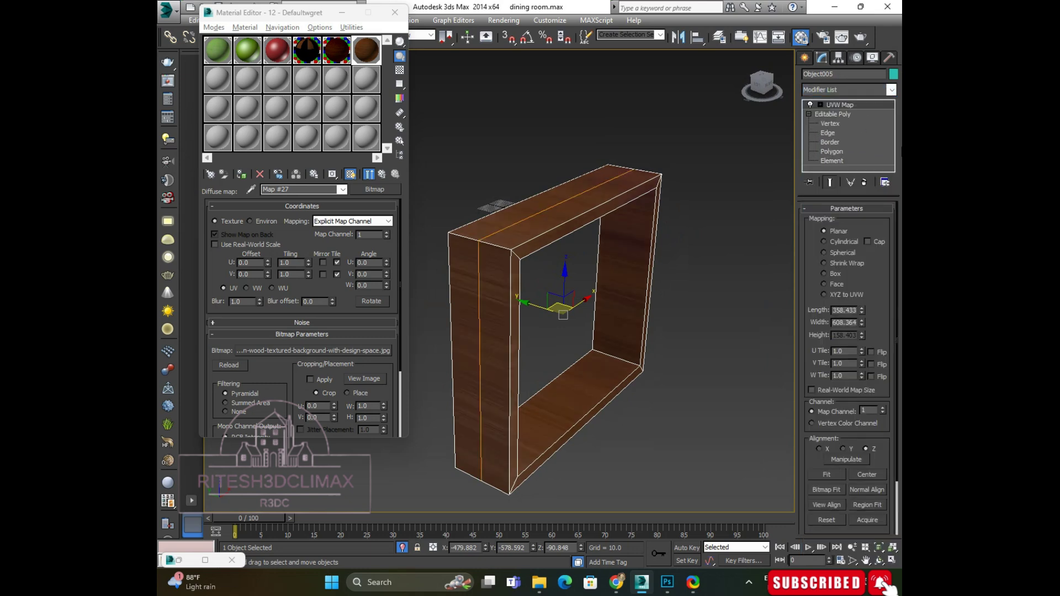
{"action": "left_click", "coordinate": [823, 273]}
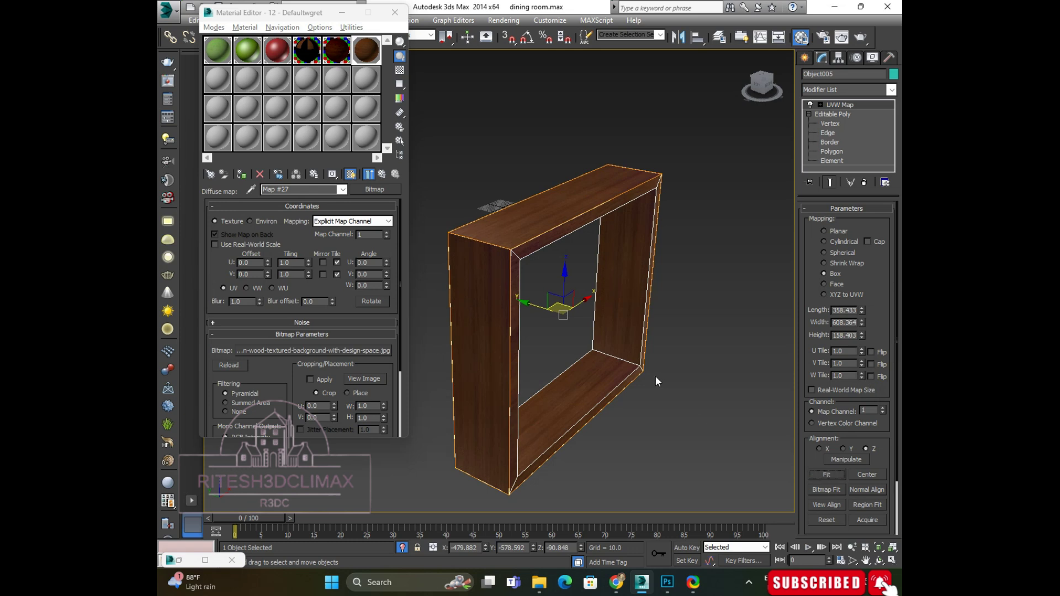
Step: Scale the UVW Map gizmo non-uniformly to 250% along Y
{"action": "middle_click_drag", "start_coordinate": [654, 375], "coordinate": [532, 306], "text": "alt"}
{"action": "scroll", "coordinate": [532, 305], "scroll_direction": "up", "scroll_amount": 6}
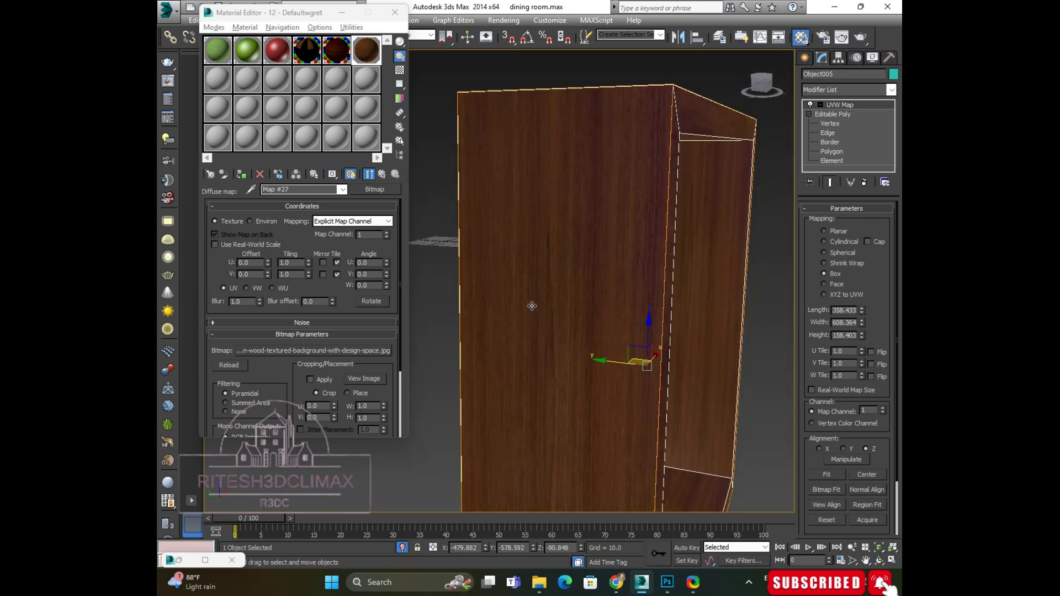
{"action": "scroll", "coordinate": [531, 305], "scroll_direction": "down", "scroll_amount": 3}
{"action": "scroll", "coordinate": [561, 303], "scroll_direction": "down", "scroll_amount": 1}
{"action": "scroll", "coordinate": [560, 302], "scroll_direction": "down", "scroll_amount": 3}
{"action": "scroll", "coordinate": [628, 353], "scroll_direction": "up", "scroll_amount": 5}
{"action": "mouse_move", "coordinate": [561, 302]}
{"action": "middle_mouse_down", "text": "alt"}
{"action": "mouse_move", "coordinate": [629, 353]}
{"action": "mouse_move", "coordinate": [506, 296]}
{"action": "mouse_move", "coordinate": [737, 373]}
{"action": "mouse_move", "coordinate": [641, 327]}
{"action": "middle_mouse_up", "text": "alt"}
{"action": "scroll", "coordinate": [628, 353], "scroll_direction": "down", "scroll_amount": 5}
{"action": "scroll", "coordinate": [638, 320], "scroll_direction": "up", "scroll_amount": 3}
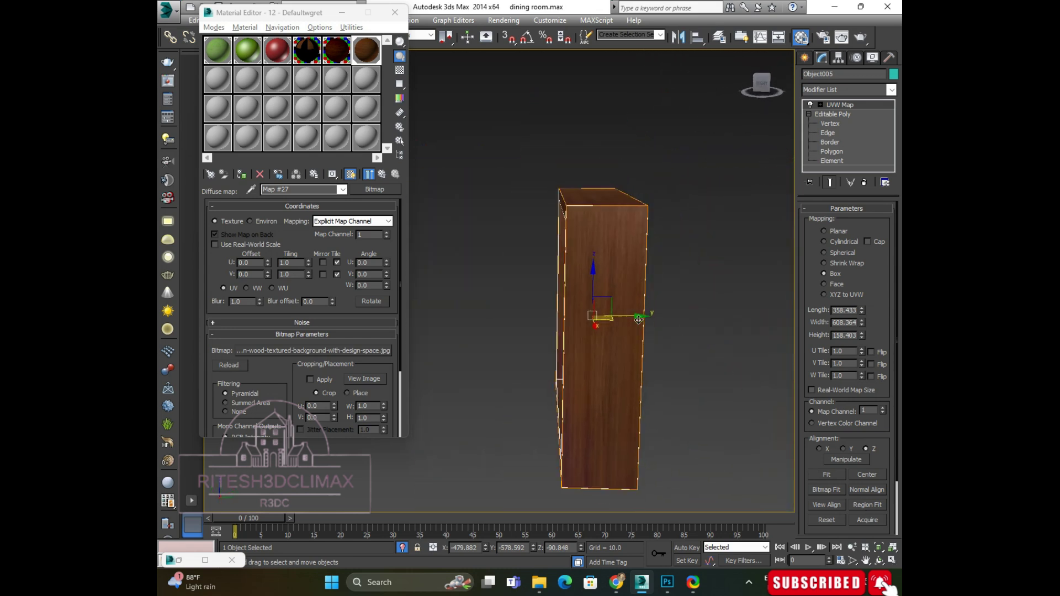
{"action": "scroll", "coordinate": [629, 319], "scroll_direction": "up", "scroll_amount": 3}
{"action": "key", "text": "e"}
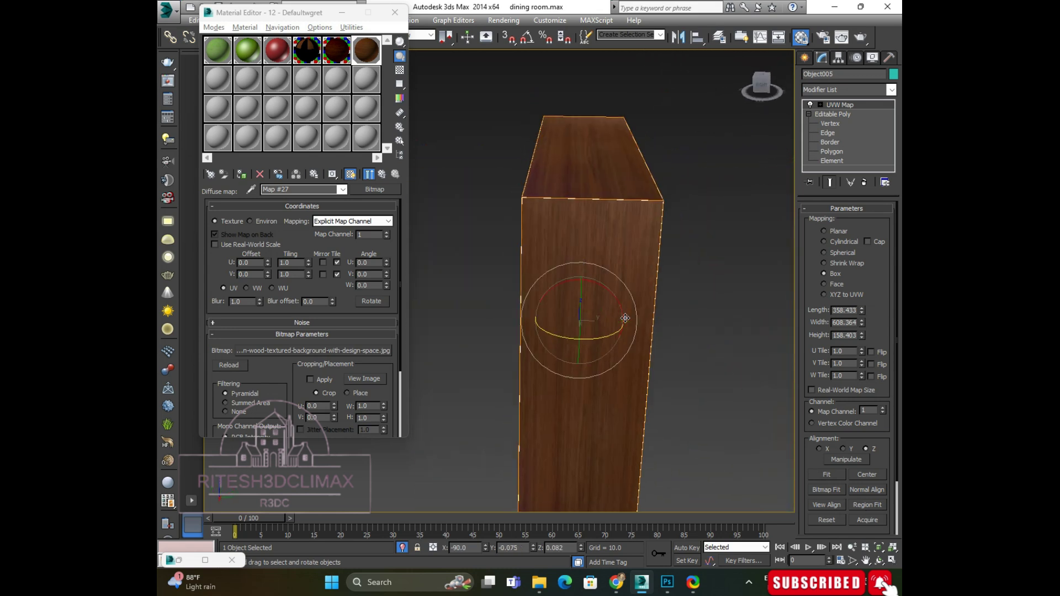
{"action": "key", "text": "r"}
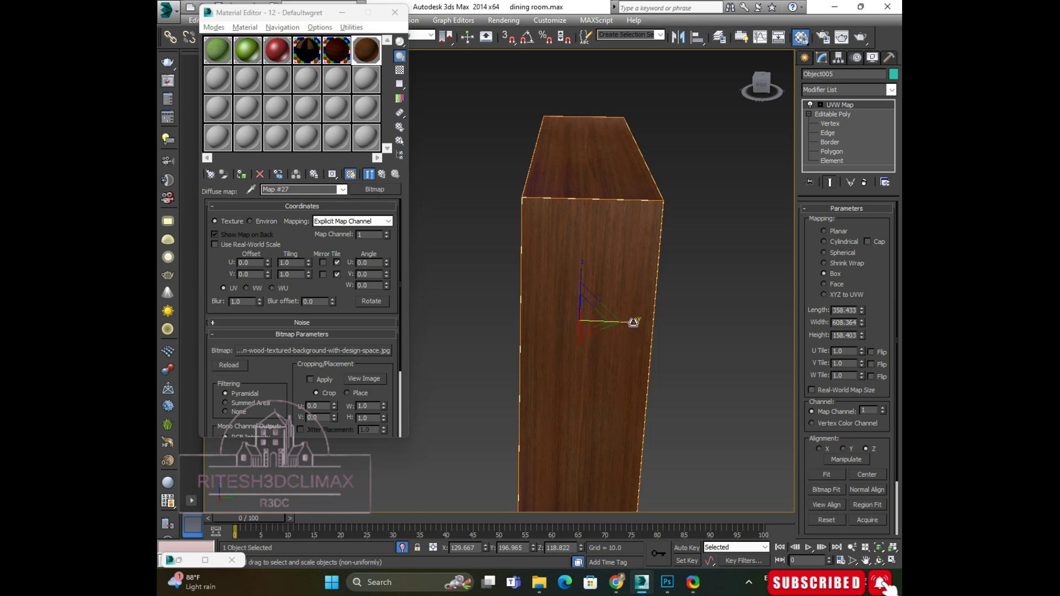
{"action": "left_click", "coordinate": [821, 107]}
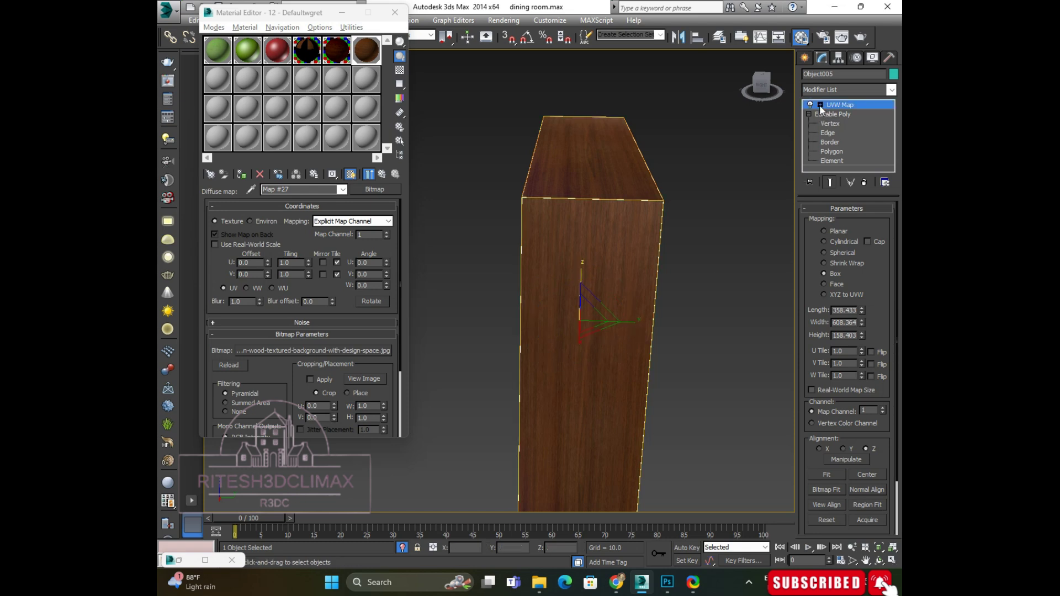
{"action": "left_click", "coordinate": [820, 104]}
{"action": "left_click", "coordinate": [834, 113]}
{"action": "left_click_drag", "start_coordinate": [630, 321], "coordinate": [695, 335]}
Step: Orbit around the frame to check the wood grain on its top, side and vertical boards
{"action": "mouse_move", "coordinate": [694, 335]}
{"action": "middle_mouse_down", "text": "alt"}
{"action": "mouse_move", "coordinate": [656, 389]}
{"action": "mouse_move", "coordinate": [670, 380]}
{"action": "mouse_move", "coordinate": [597, 320]}
{"action": "mouse_move", "coordinate": [639, 309]}
{"action": "mouse_move", "coordinate": [596, 287]}
{"action": "mouse_move", "coordinate": [604, 298]}
{"action": "mouse_move", "coordinate": [618, 265]}
{"action": "mouse_move", "coordinate": [694, 272]}
{"action": "middle_mouse_up", "text": "alt"}
{"action": "scroll", "coordinate": [504, 246], "scroll_direction": "up", "scroll_amount": 2}
{"action": "scroll", "coordinate": [504, 246], "scroll_direction": "down", "scroll_amount": 2}
{"action": "mouse_move", "coordinate": [508, 246]}
{"action": "middle_mouse_down", "text": "alt"}
{"action": "mouse_move", "coordinate": [586, 279]}
{"action": "mouse_move", "coordinate": [605, 303]}
{"action": "mouse_move", "coordinate": [584, 293]}
{"action": "mouse_move", "coordinate": [608, 313]}
{"action": "mouse_move", "coordinate": [529, 321]}
{"action": "middle_mouse_up", "text": "alt"}
{"action": "scroll", "coordinate": [547, 259], "scroll_direction": "down", "scroll_amount": 3}
{"action": "scroll", "coordinate": [577, 281], "scroll_direction": "up", "scroll_amount": 1}
{"action": "scroll", "coordinate": [571, 297], "scroll_direction": "up", "scroll_amount": 1}
{"action": "scroll", "coordinate": [571, 297], "scroll_direction": "down", "scroll_amount": 1}
{"action": "mouse_move", "coordinate": [568, 351]}
{"action": "middle_mouse_down", "text": "alt"}
{"action": "mouse_move", "coordinate": [541, 339]}
{"action": "mouse_move", "coordinate": [557, 281]}
{"action": "mouse_move", "coordinate": [572, 327]}
{"action": "middle_mouse_up", "text": "alt"}
{"action": "scroll", "coordinate": [563, 342], "scroll_direction": "up", "scroll_amount": 3}
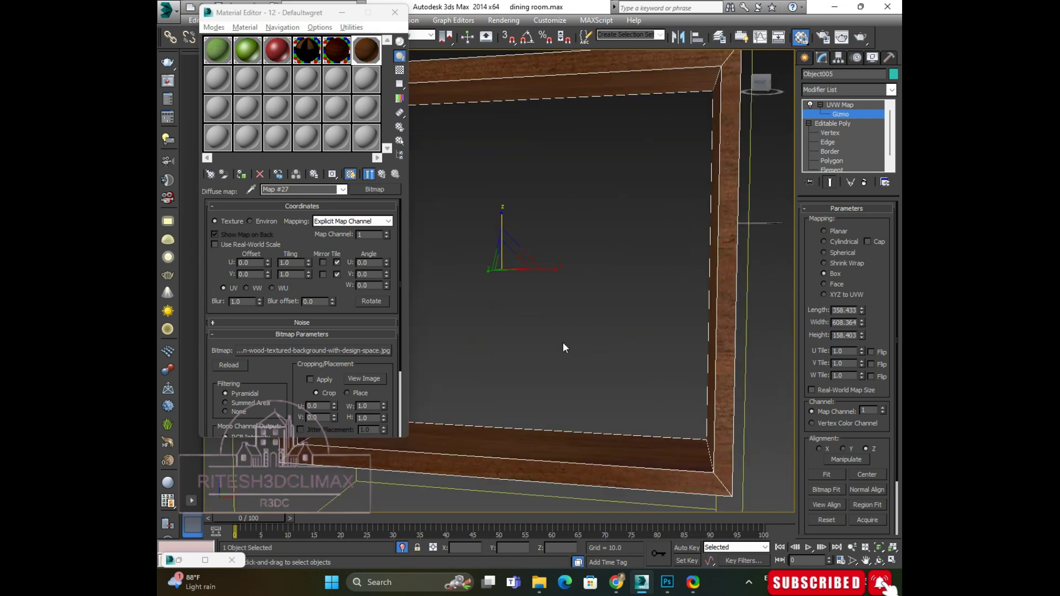
{"action": "mouse_move", "coordinate": [589, 367]}
{"action": "middle_mouse_down", "text": "alt"}
{"action": "mouse_move", "coordinate": [634, 346]}
{"action": "mouse_move", "coordinate": [749, 366]}
{"action": "mouse_move", "coordinate": [711, 350]}
{"action": "mouse_move", "coordinate": [550, 382]}
{"action": "mouse_move", "coordinate": [644, 389]}
{"action": "mouse_move", "coordinate": [639, 422]}
{"action": "middle_mouse_up", "text": "alt"}
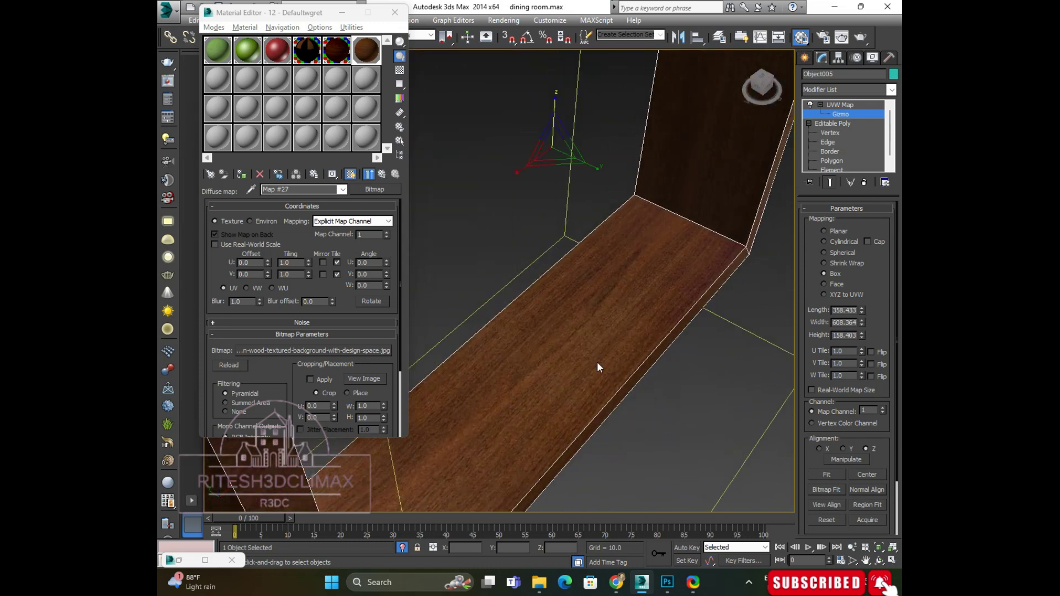
{"action": "scroll", "coordinate": [596, 353], "scroll_direction": "down", "scroll_amount": 3}
{"action": "scroll", "coordinate": [579, 370], "scroll_direction": "down", "scroll_amount": 3}
{"action": "scroll", "coordinate": [581, 362], "scroll_direction": "down", "scroll_amount": 3}
{"action": "mouse_move", "coordinate": [582, 363]}
{"action": "middle_mouse_down", "text": "alt"}
{"action": "mouse_move", "coordinate": [637, 390]}
{"action": "mouse_move", "coordinate": [588, 348]}
{"action": "middle_mouse_up", "text": "alt"}
{"action": "scroll", "coordinate": [547, 280], "scroll_direction": "up", "scroll_amount": 5}
{"action": "scroll", "coordinate": [583, 252], "scroll_direction": "down", "scroll_amount": 4}
{"action": "mouse_move", "coordinate": [544, 273]}
{"action": "middle_mouse_down", "text": "alt"}
{"action": "mouse_move", "coordinate": [508, 265]}
{"action": "mouse_move", "coordinate": [650, 246]}
{"action": "middle_mouse_up", "text": "alt"}
{"action": "scroll", "coordinate": [643, 291], "scroll_direction": "up", "scroll_amount": 2}
{"action": "mouse_move", "coordinate": [644, 312]}
{"action": "middle_mouse_down", "text": "alt"}
{"action": "mouse_move", "coordinate": [651, 273]}
{"action": "mouse_move", "coordinate": [679, 271]}
{"action": "middle_mouse_up", "text": "alt"}
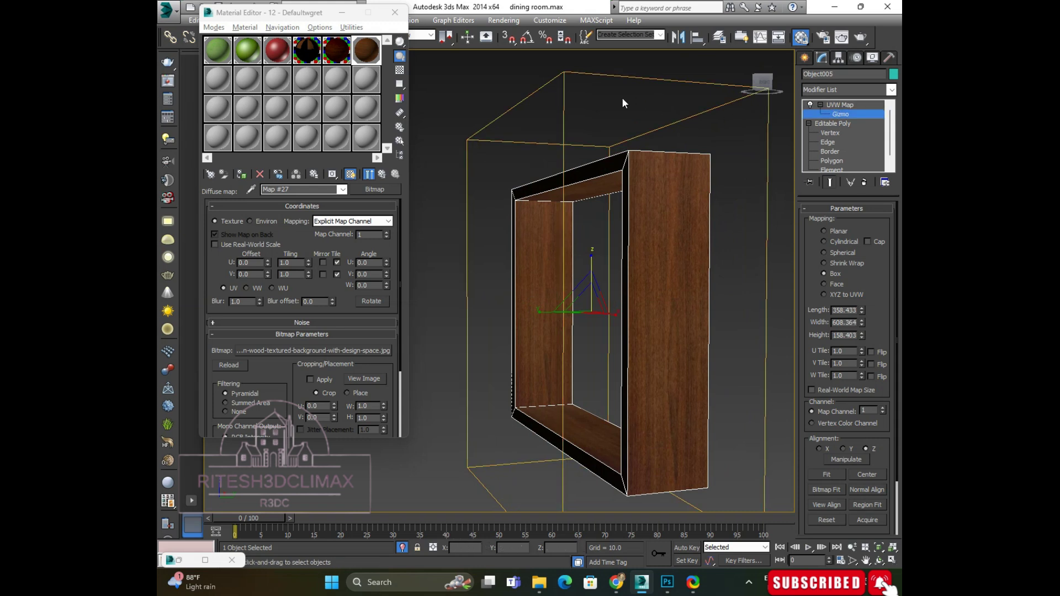
Step: Deselect the wooden frame and orbit around the isolated frame
{"action": "key", "text": "r"}
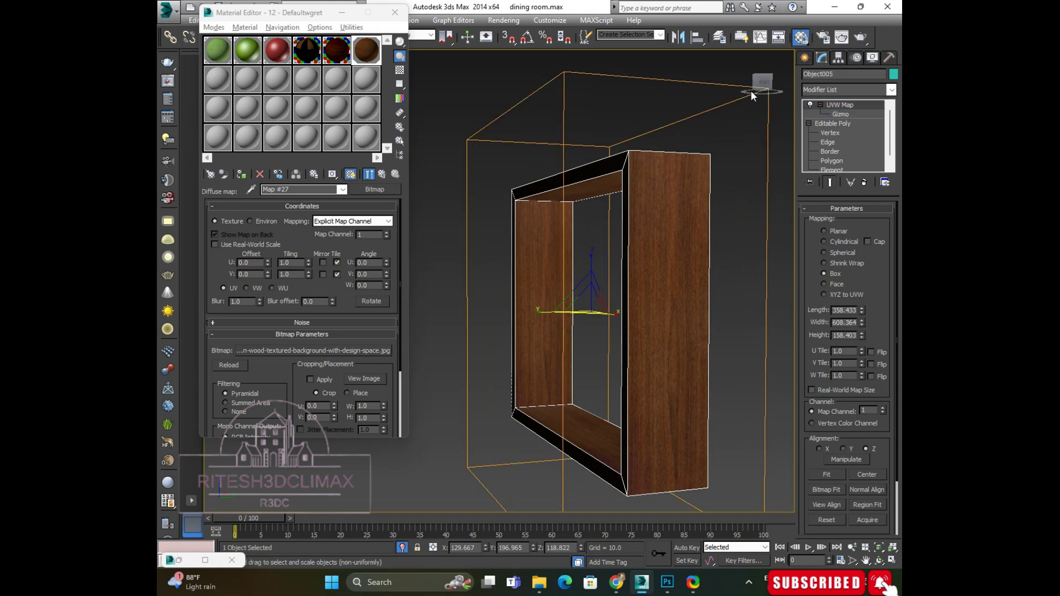
{"action": "left_click", "coordinate": [707, 65]}
{"action": "scroll", "coordinate": [657, 233], "scroll_direction": "up", "scroll_amount": 2}
{"action": "middle_click_drag", "start_coordinate": [683, 286], "coordinate": [574, 310], "text": "alt"}
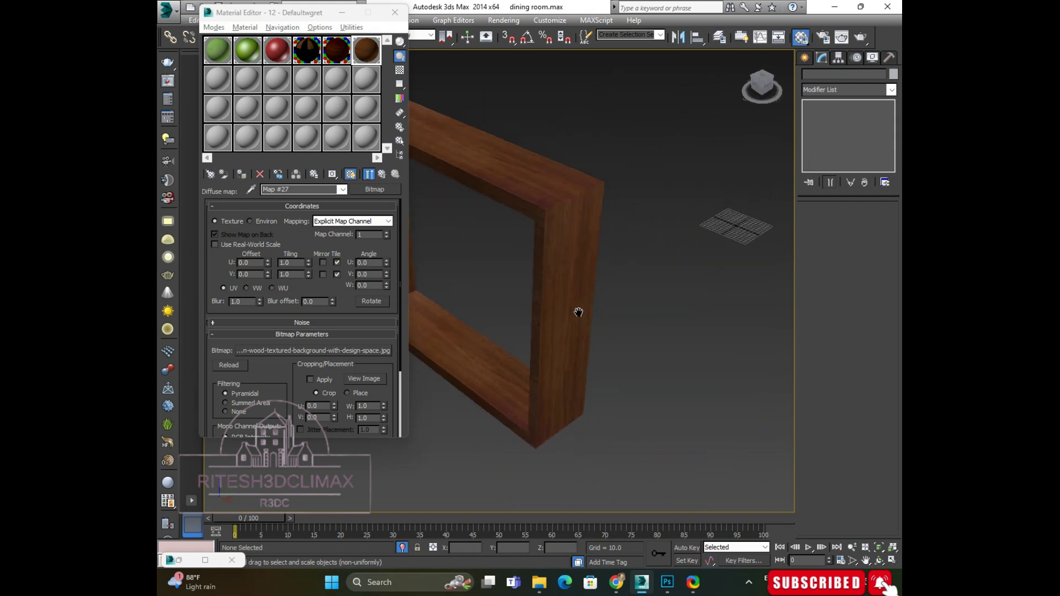
{"action": "scroll", "coordinate": [574, 310], "scroll_direction": "up", "scroll_amount": 3}
{"action": "scroll", "coordinate": [561, 280], "scroll_direction": "up", "scroll_amount": 2}
{"action": "scroll", "coordinate": [538, 287], "scroll_direction": "down", "scroll_amount": 1}
{"action": "scroll", "coordinate": [527, 305], "scroll_direction": "down", "scroll_amount": 2}
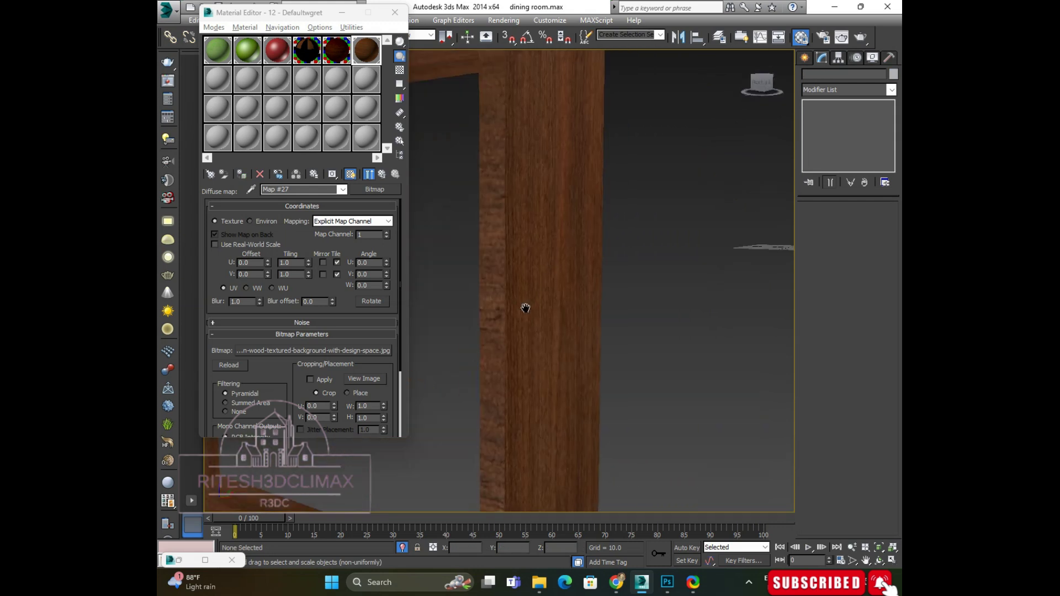
{"action": "scroll", "coordinate": [555, 278], "scroll_direction": "down", "scroll_amount": 3}
{"action": "mouse_move", "coordinate": [638, 278]}
{"action": "middle_mouse_down", "text": "alt"}
{"action": "mouse_move", "coordinate": [589, 348]}
{"action": "mouse_move", "coordinate": [578, 301]}
{"action": "mouse_move", "coordinate": [657, 239]}
{"action": "mouse_move", "coordinate": [646, 275]}
{"action": "middle_mouse_up", "text": "alt"}
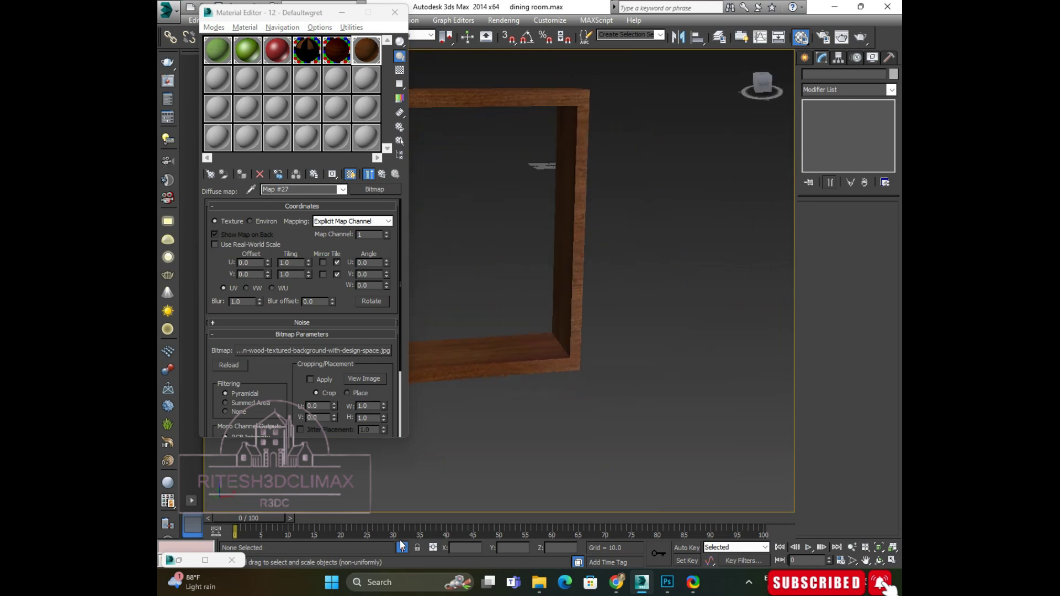
Step: Exit Isolate Selection to show the dining room, minimize the Material Editor, and zoom to the bookshelf
{"action": "left_click", "coordinate": [402, 546]}
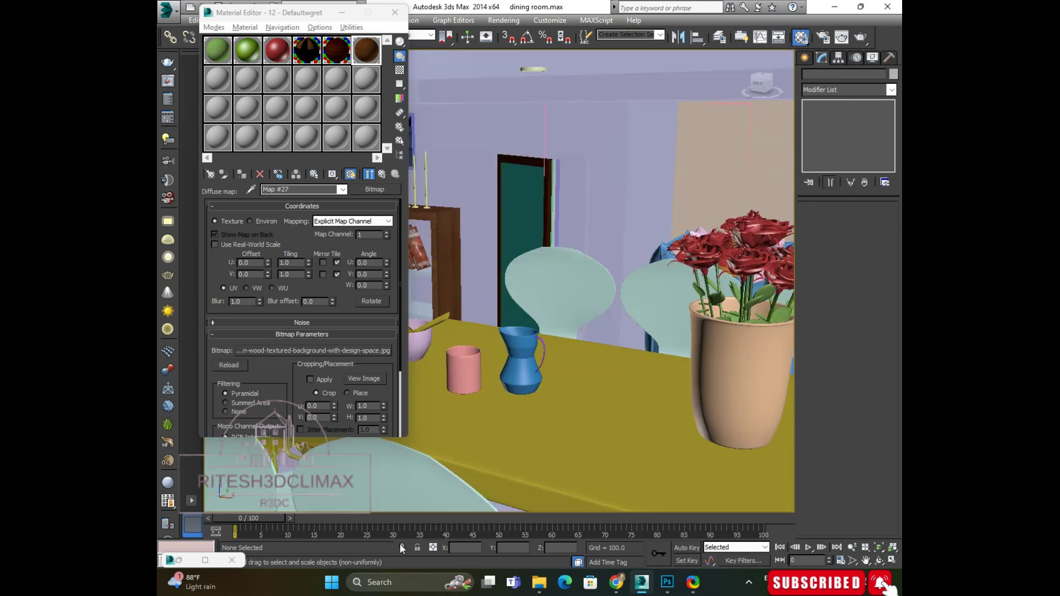
{"action": "left_click", "coordinate": [342, 12]}
{"action": "scroll", "coordinate": [434, 281], "scroll_direction": "up", "scroll_amount": 2}
{"action": "scroll", "coordinate": [430, 279], "scroll_direction": "up", "scroll_amount": 5}
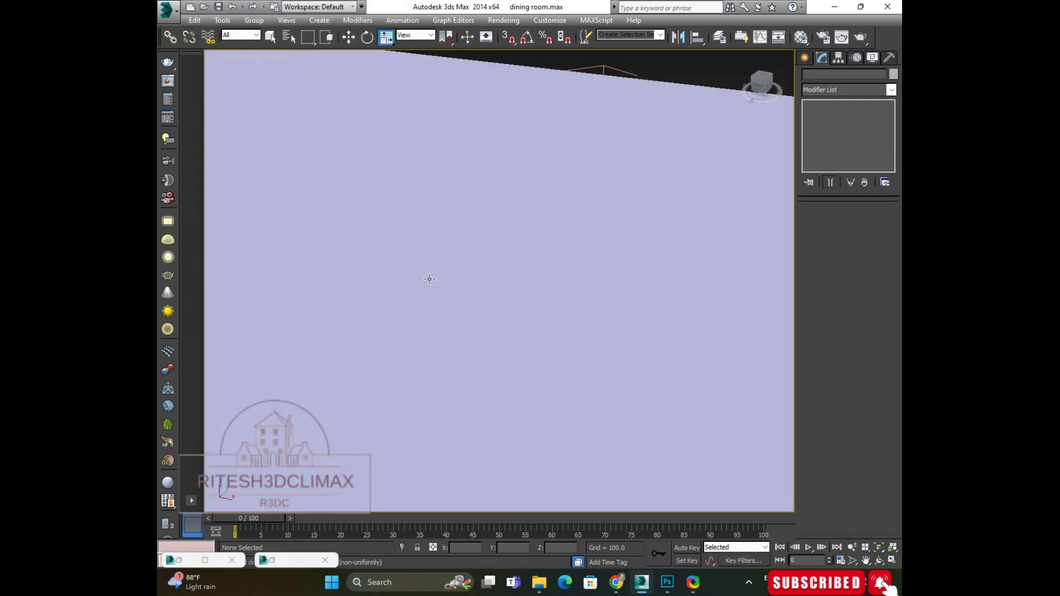
{"action": "scroll", "coordinate": [429, 279], "scroll_direction": "down", "scroll_amount": 5}
{"action": "scroll", "coordinate": [469, 273], "scroll_direction": "up", "scroll_amount": 1}
{"action": "scroll", "coordinate": [480, 272], "scroll_direction": "up", "scroll_amount": 3}
{"action": "scroll", "coordinate": [489, 271], "scroll_direction": "up", "scroll_amount": 3}
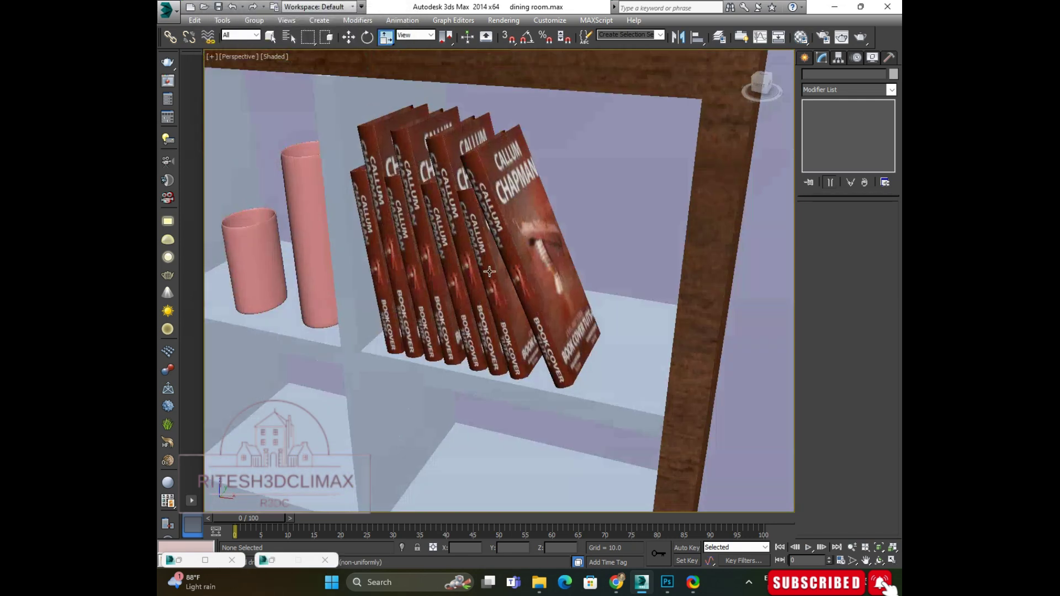
{"action": "scroll", "coordinate": [489, 271], "scroll_direction": "down", "scroll_amount": 2}
{"action": "scroll", "coordinate": [536, 264], "scroll_direction": "down", "scroll_amount": 2}
{"action": "scroll", "coordinate": [582, 256], "scroll_direction": "down", "scroll_amount": 2}
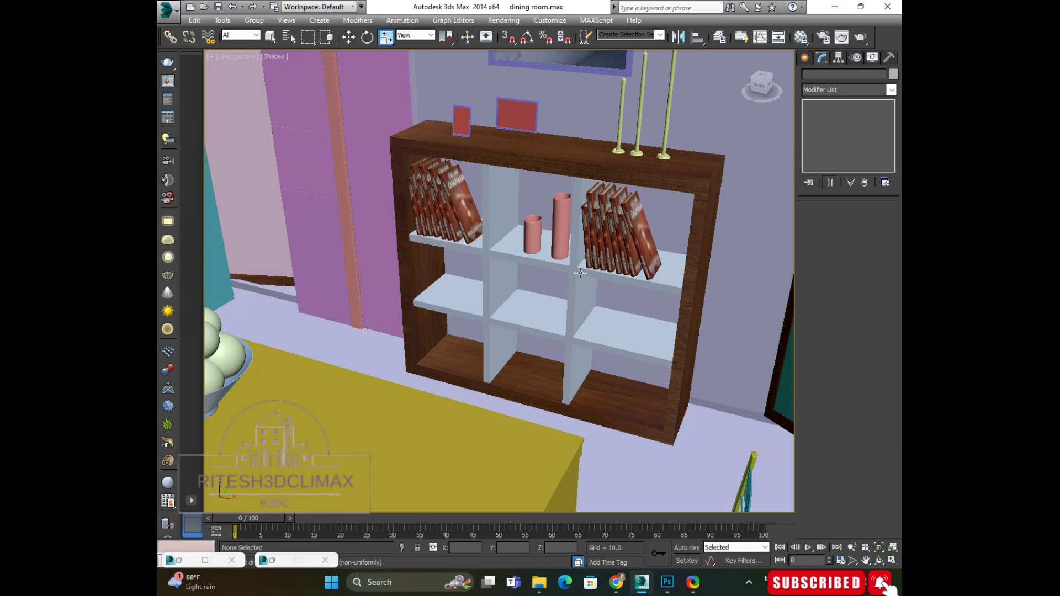
Step: Select the vertical divider, upper shelf and left divider together
{"action": "left_click", "coordinate": [572, 291]}
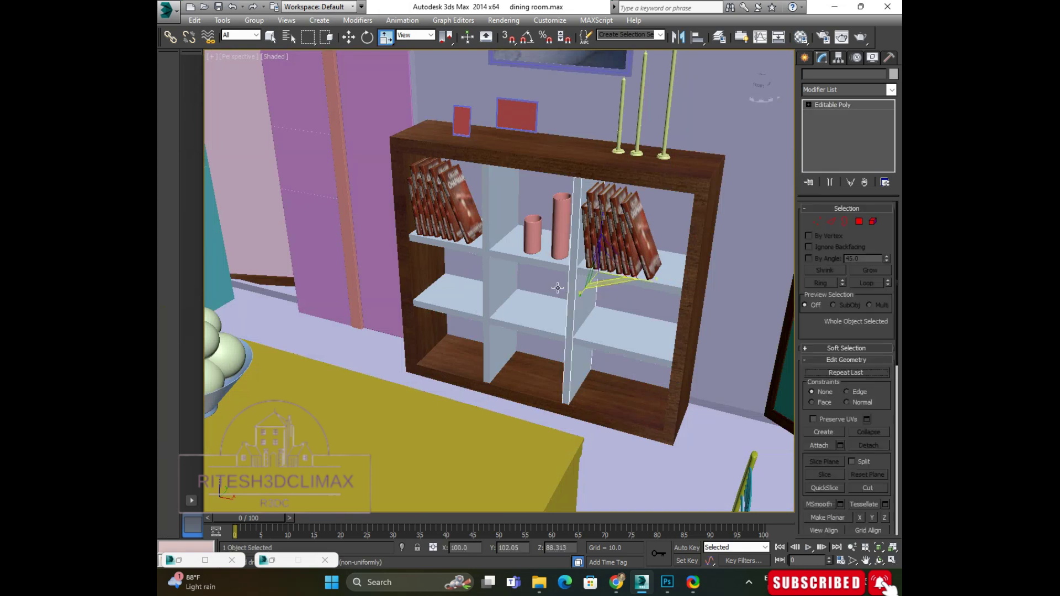
{"action": "left_click", "coordinate": [522, 260], "text": "ctrl"}
{"action": "left_click", "coordinate": [483, 194], "text": "ctrl"}
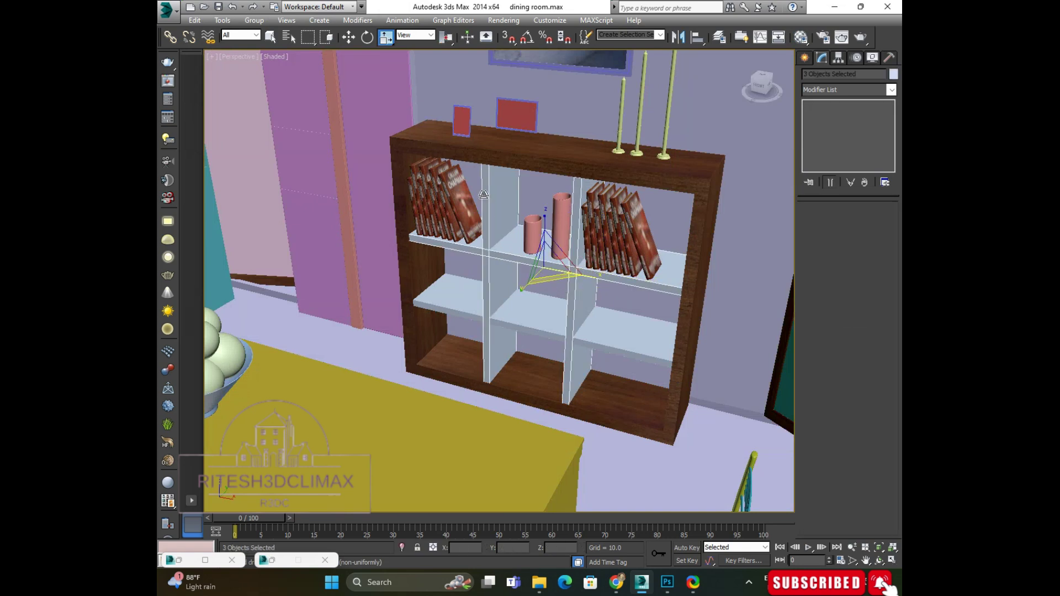
Step: Isolate the four shelf pieces including the lower shelf, then select the right vertical board (Box016)
{"action": "left_click", "coordinate": [497, 325], "text": "ctrl"}
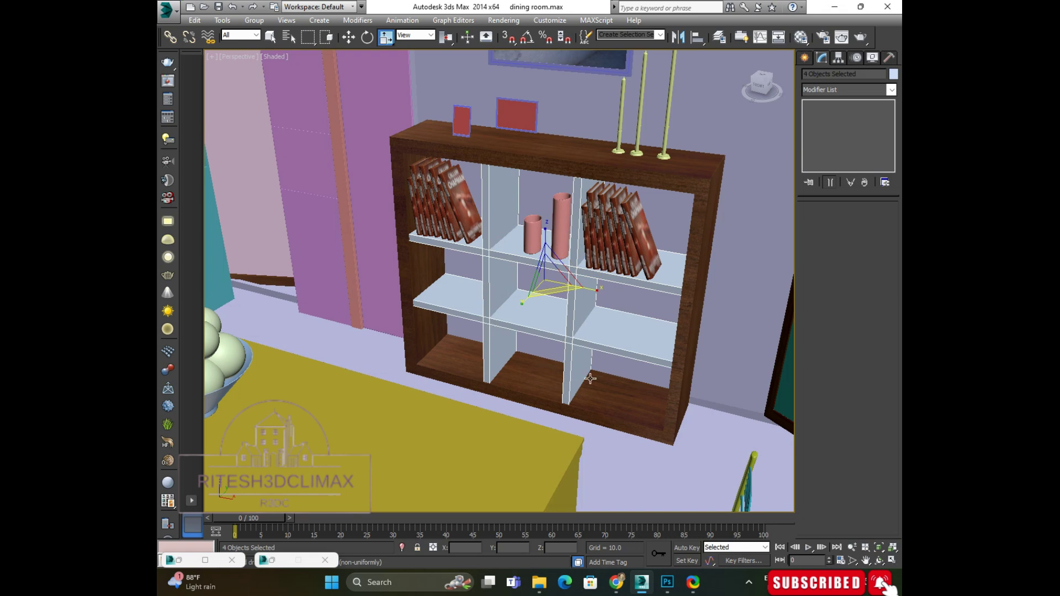
{"action": "left_click", "coordinate": [401, 548]}
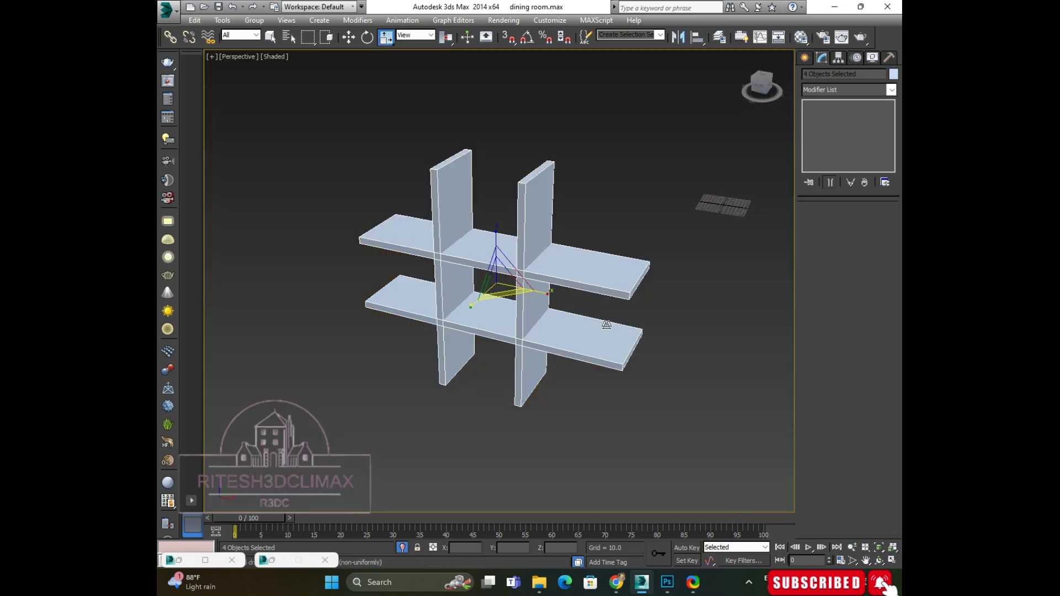
{"action": "left_click", "coordinate": [681, 298]}
{"action": "middle_click_drag", "start_coordinate": [626, 251], "coordinate": [642, 265], "text": "alt"}
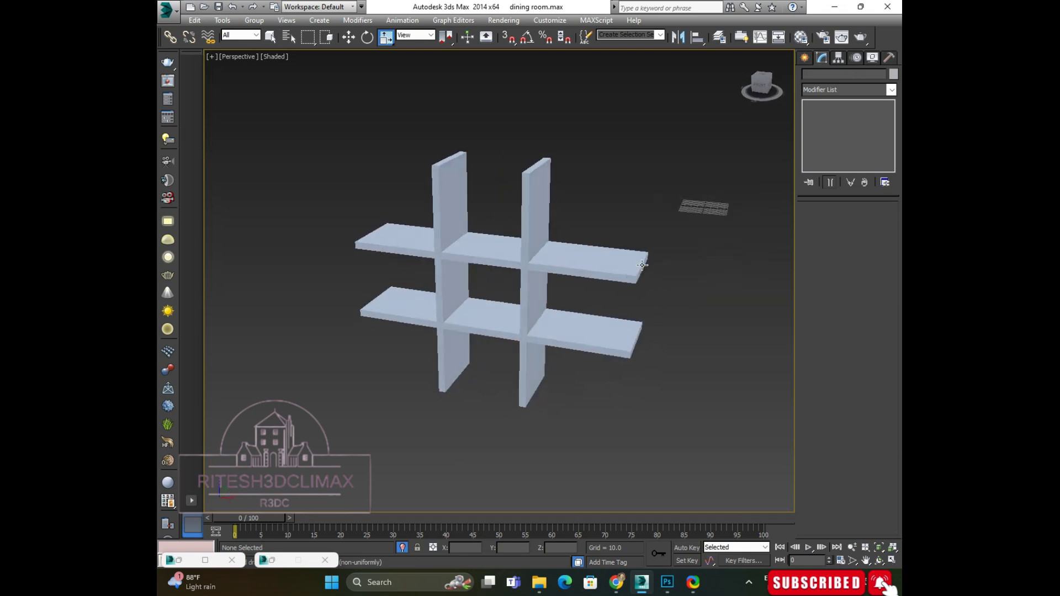
{"action": "left_click", "coordinate": [523, 188]}
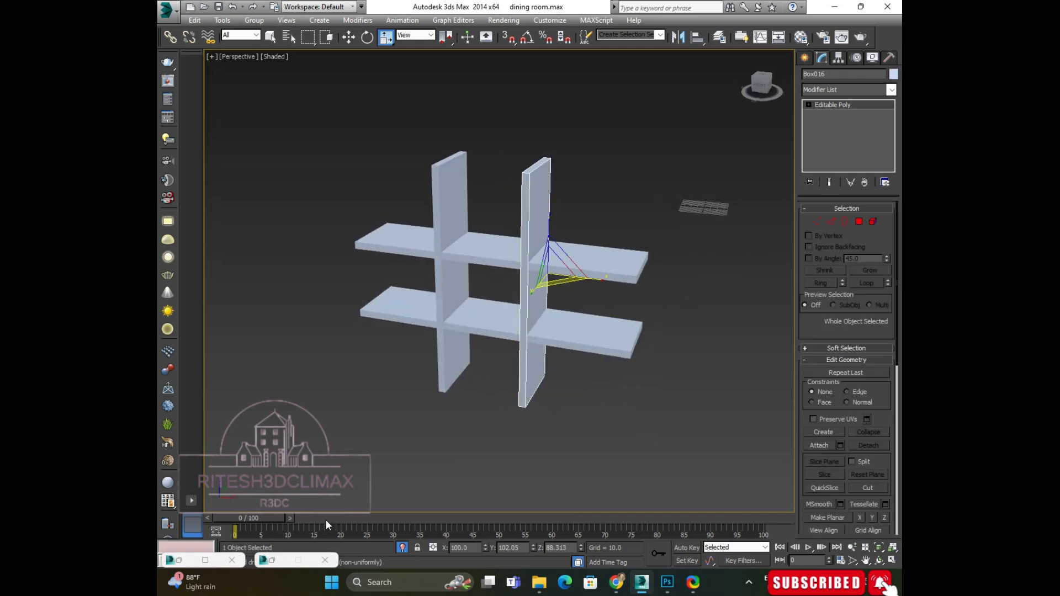
{"action": "key", "text": "m"}
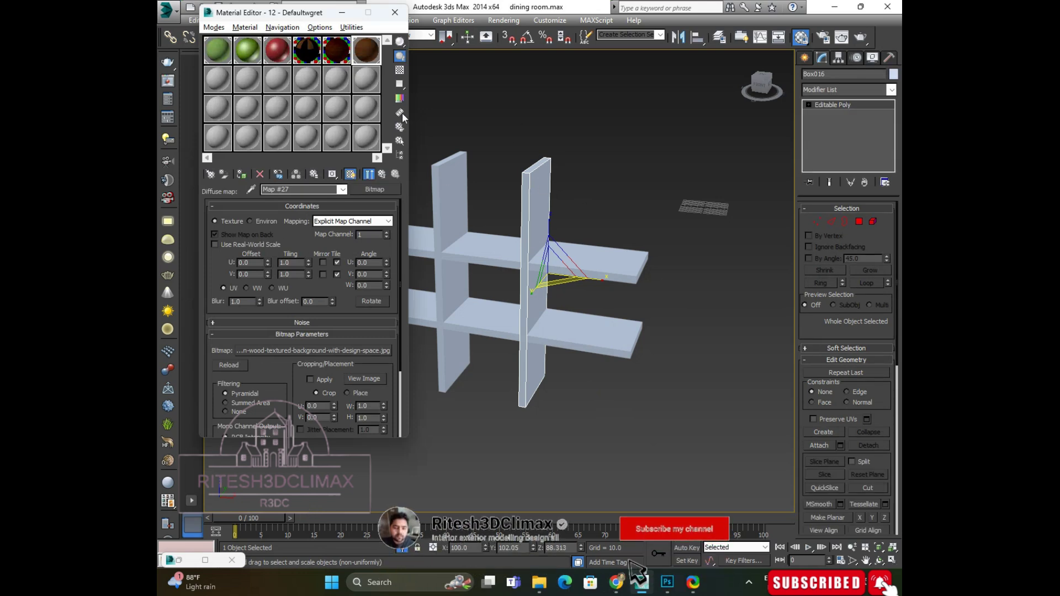
Step: Apply the brown wood material to the right vertical divider
{"action": "left_click", "coordinate": [242, 175]}
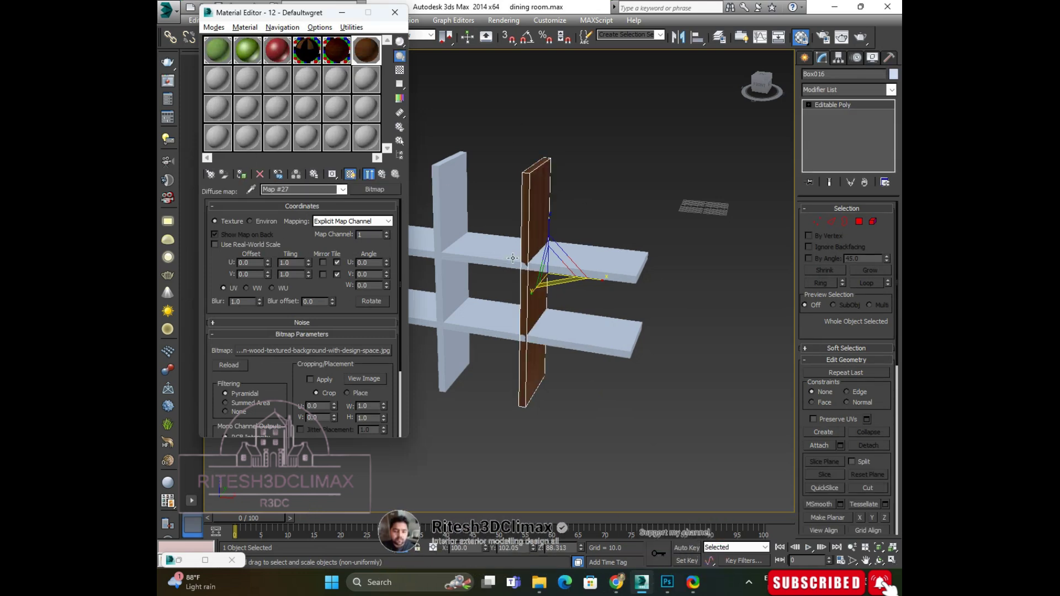
{"action": "scroll", "coordinate": [562, 212], "scroll_direction": "up", "scroll_amount": 3}
{"action": "scroll", "coordinate": [562, 212], "scroll_direction": "up", "scroll_amount": 5}
{"action": "scroll", "coordinate": [574, 220], "scroll_direction": "down", "scroll_amount": 3}
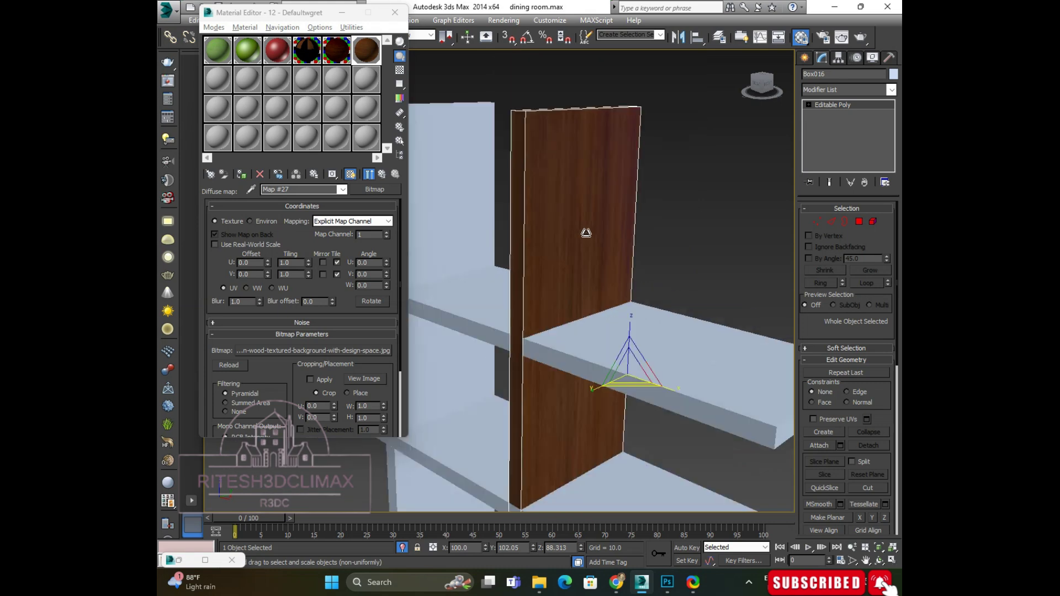
{"action": "scroll", "coordinate": [593, 251], "scroll_direction": "down", "scroll_amount": 2}
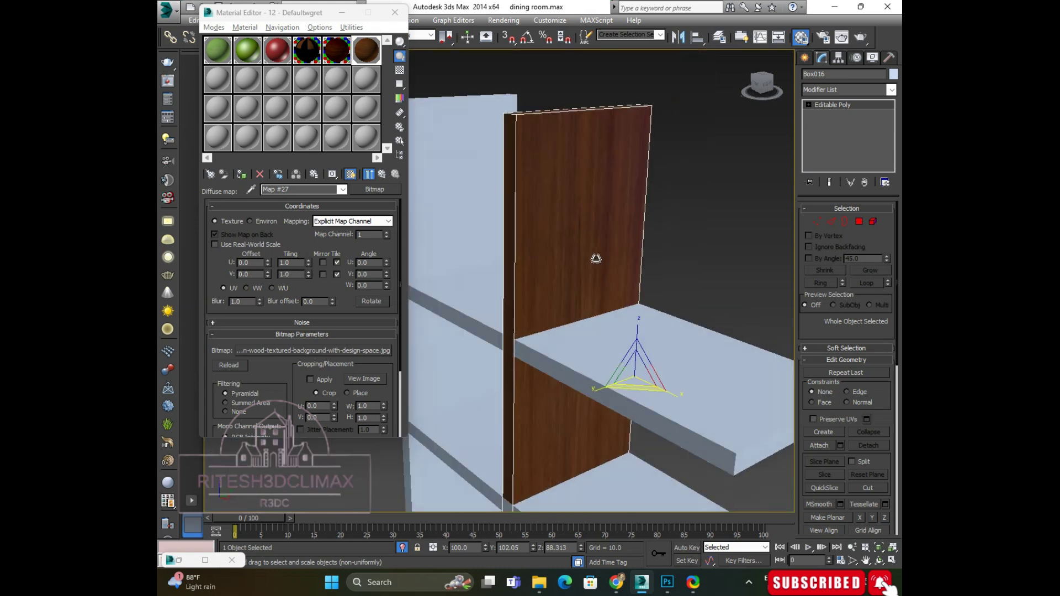
Step: Add a UVW Map modifier to the divider and select its Gizmo sub-object
{"action": "left_click", "coordinate": [886, 90]}
{"action": "type", "text": "uvw"}
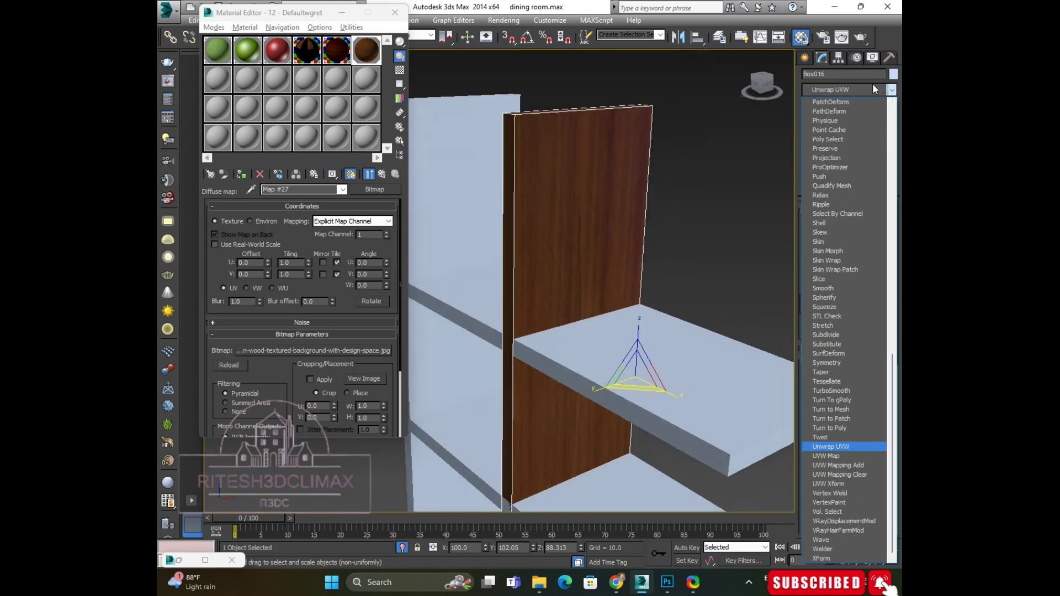
{"action": "left_click", "coordinate": [836, 455]}
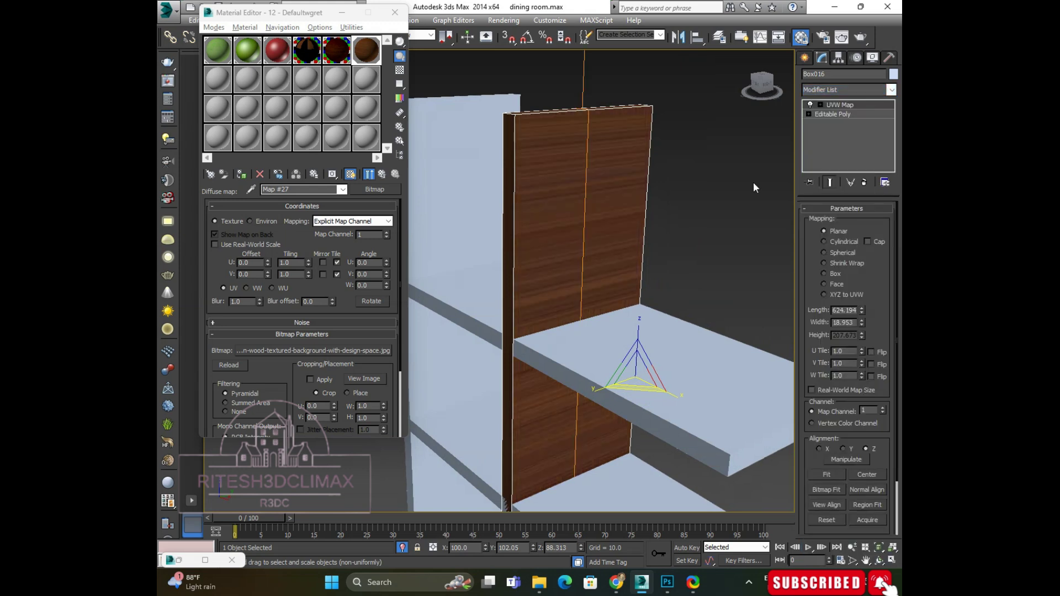
{"action": "left_click", "coordinate": [836, 114]}
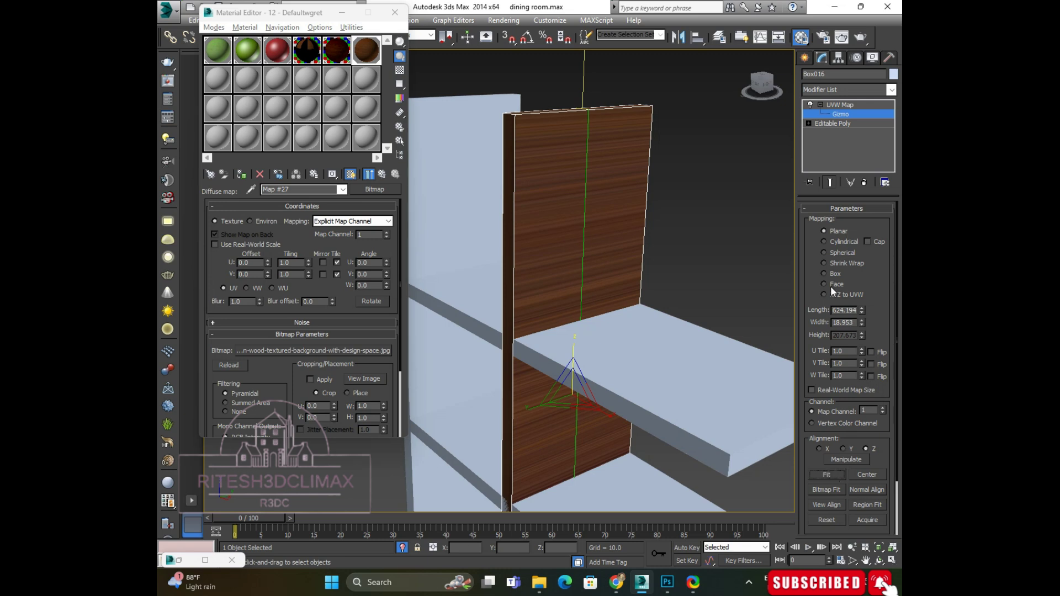
Step: Switch the divider's UVW Map projection to Box
{"action": "left_click", "coordinate": [823, 274]}
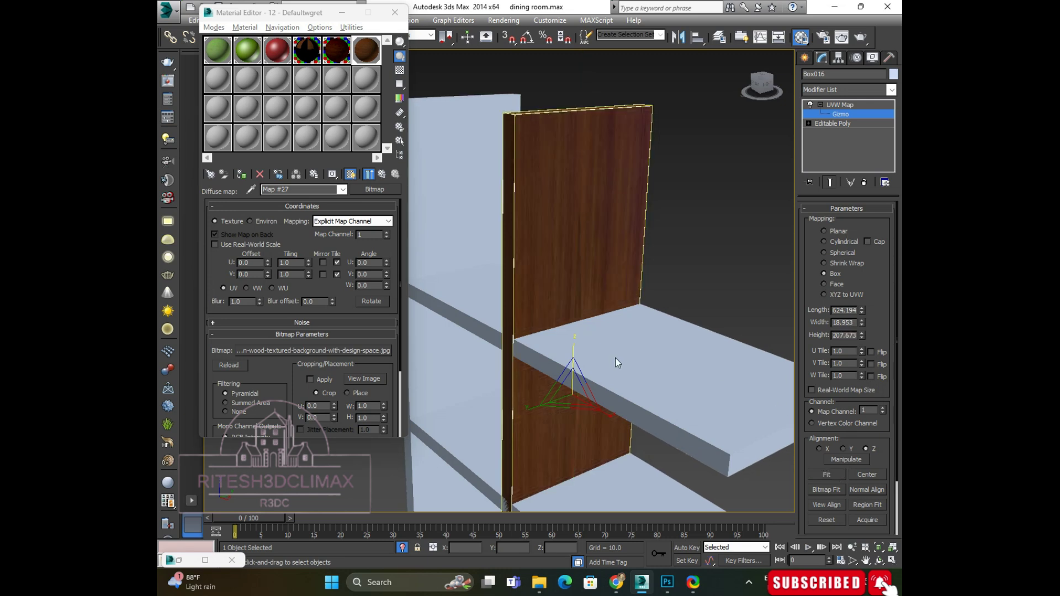
{"action": "middle_click_drag", "start_coordinate": [610, 375], "coordinate": [595, 354], "text": "alt"}
{"action": "scroll", "coordinate": [567, 291], "scroll_direction": "up", "scroll_amount": 3}
{"action": "mouse_move", "coordinate": [553, 267]}
{"action": "middle_mouse_down", "text": "alt"}
{"action": "mouse_move", "coordinate": [563, 298]}
{"action": "mouse_move", "coordinate": [632, 301]}
{"action": "middle_mouse_up", "text": "alt"}
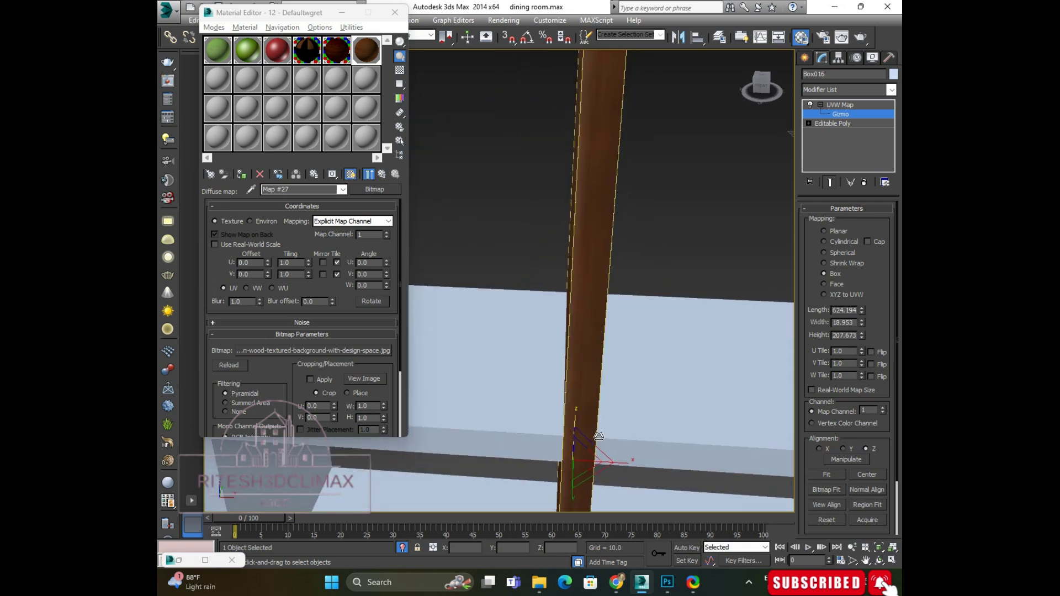
Step: Stretch the mapping gizmo along X so it is wider than the board
{"action": "left_click_drag", "start_coordinate": [624, 461], "coordinate": [802, 475]}
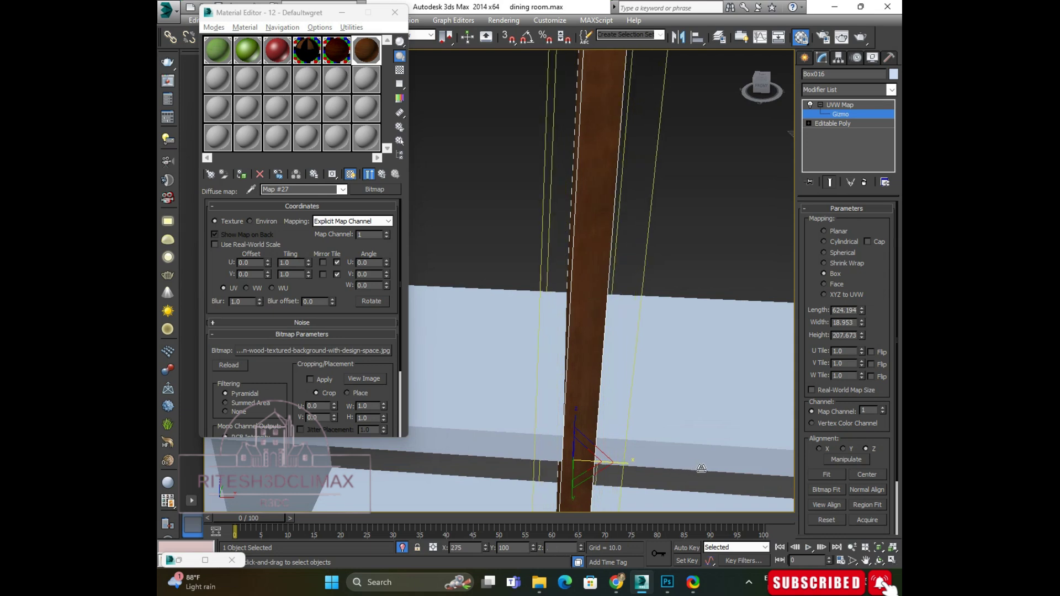
{"action": "mouse_move", "coordinate": [670, 362]}
{"action": "middle_mouse_down", "text": "alt"}
{"action": "mouse_move", "coordinate": [611, 320]}
{"action": "mouse_move", "coordinate": [598, 374]}
{"action": "mouse_move", "coordinate": [607, 326]}
{"action": "mouse_move", "coordinate": [585, 293]}
{"action": "mouse_move", "coordinate": [596, 326]}
{"action": "mouse_move", "coordinate": [624, 319]}
{"action": "middle_mouse_up", "text": "alt"}
{"action": "scroll", "coordinate": [595, 351], "scroll_direction": "up", "scroll_amount": 3}
{"action": "scroll", "coordinate": [592, 337], "scroll_direction": "down", "scroll_amount": 5}
{"action": "scroll", "coordinate": [613, 299], "scroll_direction": "up", "scroll_amount": 5}
{"action": "scroll", "coordinate": [614, 299], "scroll_direction": "down", "scroll_amount": 5}
{"action": "scroll", "coordinate": [585, 293], "scroll_direction": "up", "scroll_amount": 2}
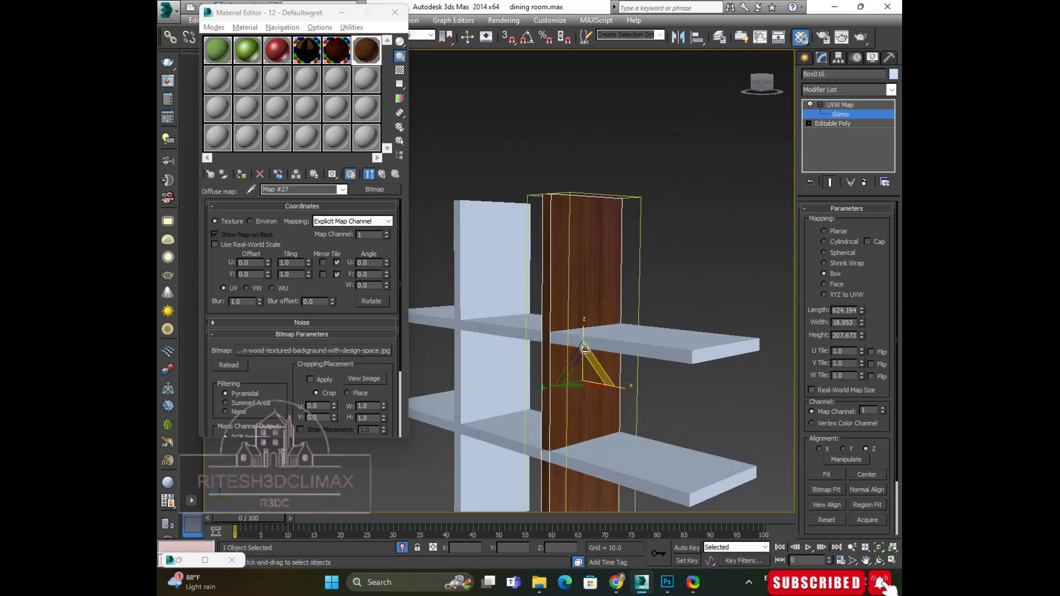
Step: Extend the mapping gizmo upward along Z past the board's top
{"action": "left_click_drag", "start_coordinate": [583, 327], "coordinate": [584, 312]}
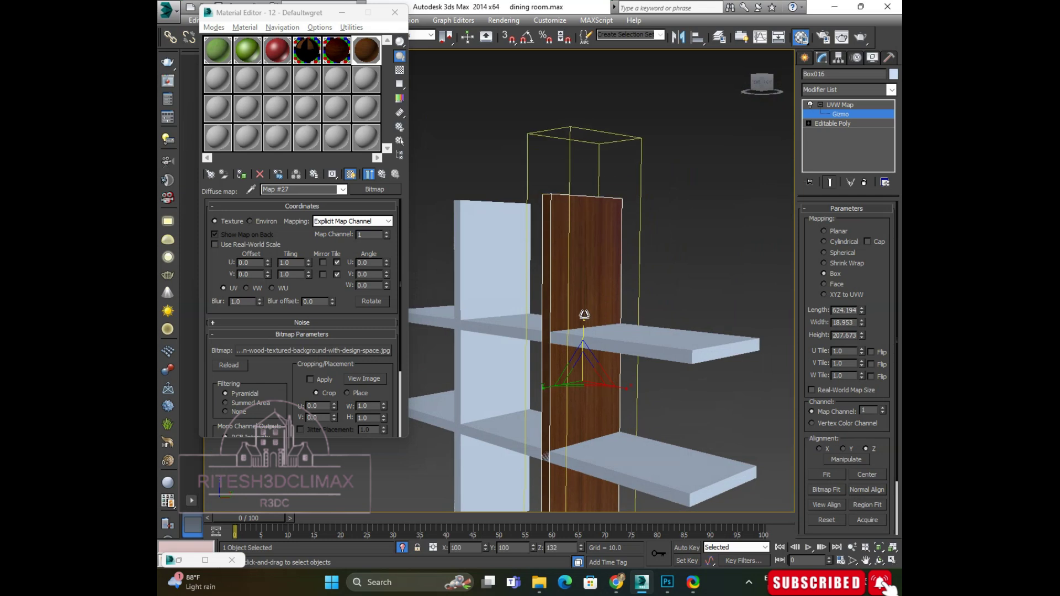
{"action": "mouse_move", "coordinate": [594, 312]}
{"action": "middle_mouse_down", "text": "alt"}
{"action": "mouse_move", "coordinate": [561, 334]}
{"action": "mouse_move", "coordinate": [562, 292]}
{"action": "mouse_move", "coordinate": [677, 331]}
{"action": "mouse_move", "coordinate": [723, 316]}
{"action": "middle_mouse_up", "text": "alt"}
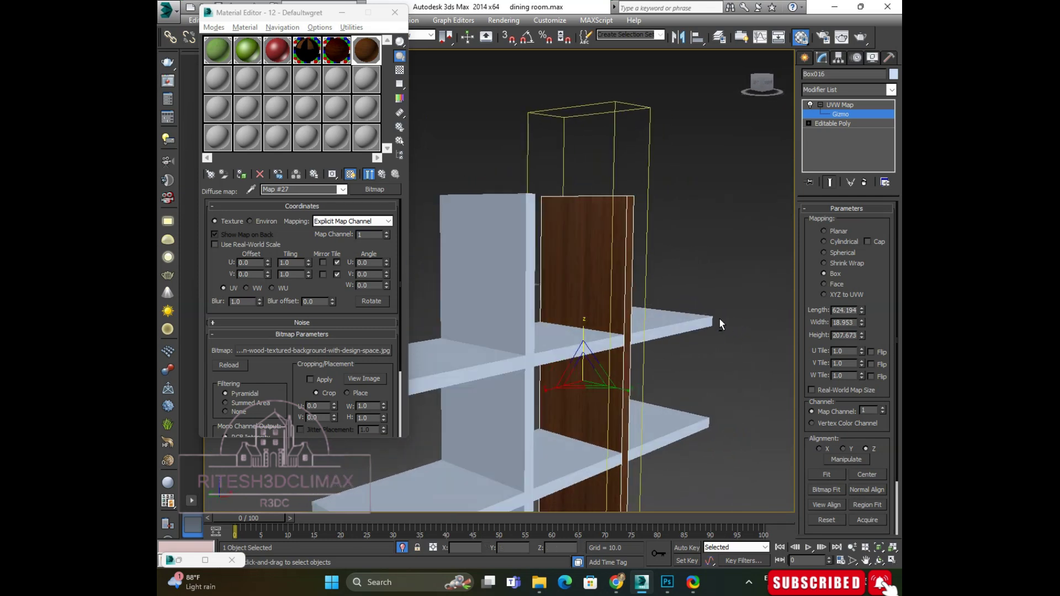
{"action": "scroll", "coordinate": [657, 322], "scroll_direction": "up", "scroll_amount": 5}
{"action": "mouse_move", "coordinate": [575, 315]}
{"action": "middle_mouse_down", "text": "alt"}
{"action": "mouse_move", "coordinate": [587, 353]}
{"action": "mouse_move", "coordinate": [518, 359]}
{"action": "mouse_move", "coordinate": [521, 282]}
{"action": "middle_mouse_up", "text": "alt"}
{"action": "scroll", "coordinate": [530, 304], "scroll_direction": "down", "scroll_amount": 3}
{"action": "mouse_move", "coordinate": [538, 326]}
{"action": "middle_mouse_down", "text": "alt"}
{"action": "mouse_move", "coordinate": [581, 346]}
{"action": "mouse_move", "coordinate": [559, 326]}
{"action": "middle_mouse_up", "text": "alt"}
{"action": "scroll", "coordinate": [559, 329], "scroll_direction": "down", "scroll_amount": 3}
{"action": "scroll", "coordinate": [535, 319], "scroll_direction": "up", "scroll_amount": 5}
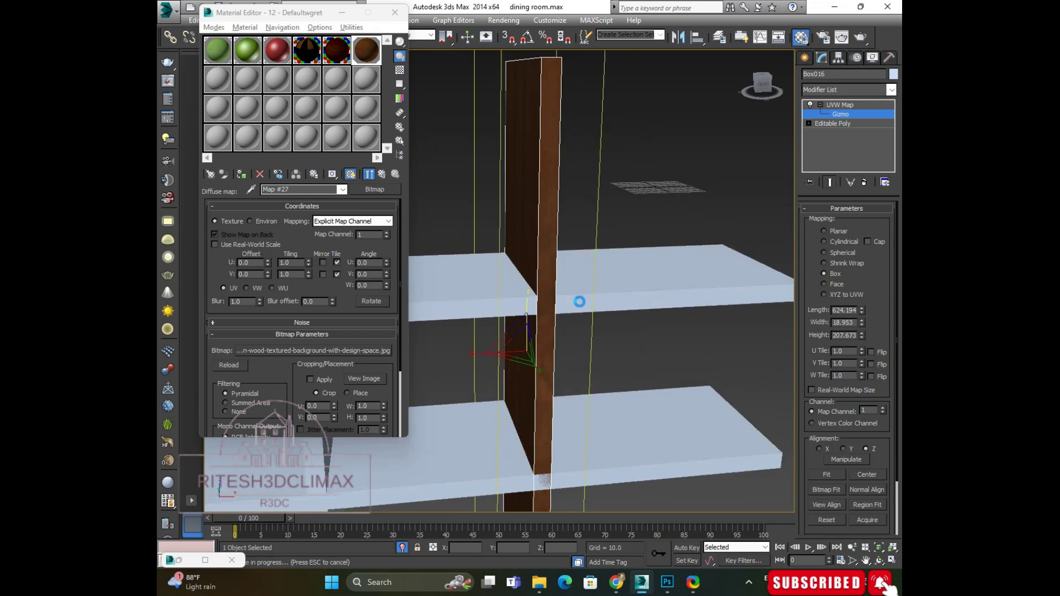
Step: Enlarge the mapping gizmo further so it exceeds the board's size
{"action": "mouse_move", "coordinate": [598, 337]}
{"action": "middle_mouse_down", "text": "alt"}
{"action": "mouse_move", "coordinate": [572, 323]}
{"action": "mouse_move", "coordinate": [585, 326]}
{"action": "middle_mouse_up", "text": "alt"}
{"action": "mouse_move", "coordinate": [584, 365]}
{"action": "middle_mouse_down", "text": "alt"}
{"action": "mouse_move", "coordinate": [577, 350]}
{"action": "mouse_move", "coordinate": [674, 350]}
{"action": "mouse_move", "coordinate": [582, 333]}
{"action": "middle_mouse_up", "text": "alt"}
{"action": "scroll", "coordinate": [582, 333], "scroll_direction": "up", "scroll_amount": 2}
{"action": "scroll", "coordinate": [551, 279], "scroll_direction": "up", "scroll_amount": 2}
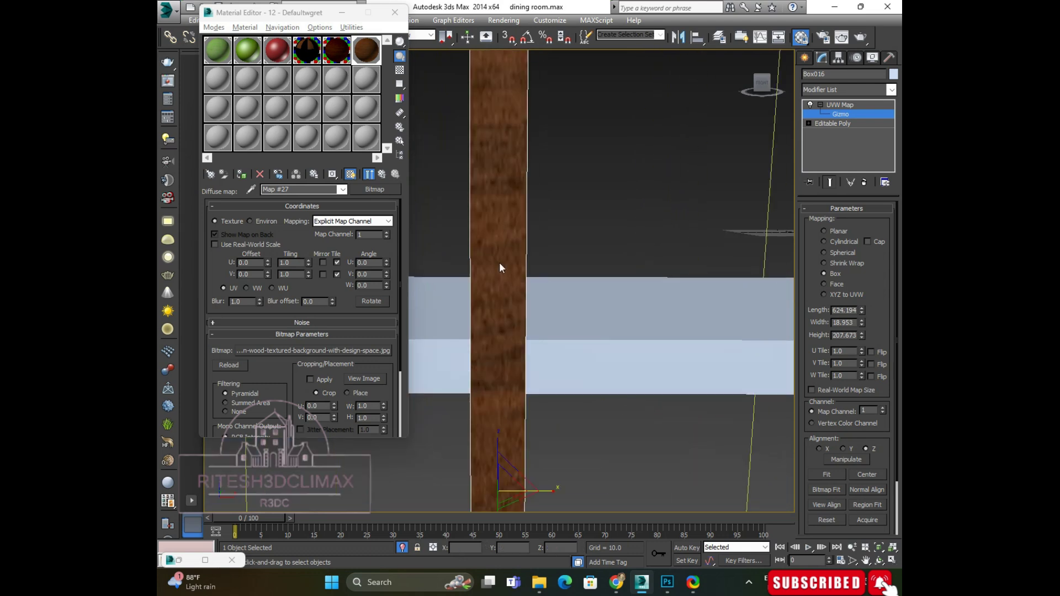
{"action": "scroll", "coordinate": [499, 263], "scroll_direction": "down", "scroll_amount": 2}
{"action": "mouse_move", "coordinate": [549, 409]}
{"action": "left_mouse_down"}
{"action": "mouse_move", "coordinate": [490, 393]}
{"action": "mouse_move", "coordinate": [605, 382]}
{"action": "mouse_move", "coordinate": [547, 390]}
{"action": "left_mouse_up"}
{"action": "mouse_move", "coordinate": [547, 391]}
{"action": "middle_mouse_down", "text": "alt"}
{"action": "mouse_move", "coordinate": [527, 293]}
{"action": "mouse_move", "coordinate": [536, 341]}
{"action": "mouse_move", "coordinate": [544, 289]}
{"action": "mouse_move", "coordinate": [670, 293]}
{"action": "middle_mouse_up", "text": "alt"}
Step: Fit the box mapping gizmo to the divider, giving it width 19.005
{"action": "left_click", "coordinate": [829, 474]}
{"action": "scroll", "coordinate": [509, 200], "scroll_direction": "up", "scroll_amount": 2}
{"action": "scroll", "coordinate": [509, 199], "scroll_direction": "up", "scroll_amount": 4}
{"action": "scroll", "coordinate": [571, 264], "scroll_direction": "up", "scroll_amount": 4}
{"action": "scroll", "coordinate": [573, 269], "scroll_direction": "up", "scroll_amount": 2}
{"action": "scroll", "coordinate": [611, 263], "scroll_direction": "down", "scroll_amount": 2}
{"action": "mouse_move", "coordinate": [610, 259]}
{"action": "middle_mouse_down", "text": "alt"}
{"action": "mouse_move", "coordinate": [619, 270]}
{"action": "mouse_move", "coordinate": [582, 216]}
{"action": "middle_mouse_up", "text": "alt"}
{"action": "scroll", "coordinate": [613, 237], "scroll_direction": "down", "scroll_amount": 4}
{"action": "scroll", "coordinate": [591, 232], "scroll_direction": "down", "scroll_amount": 3}
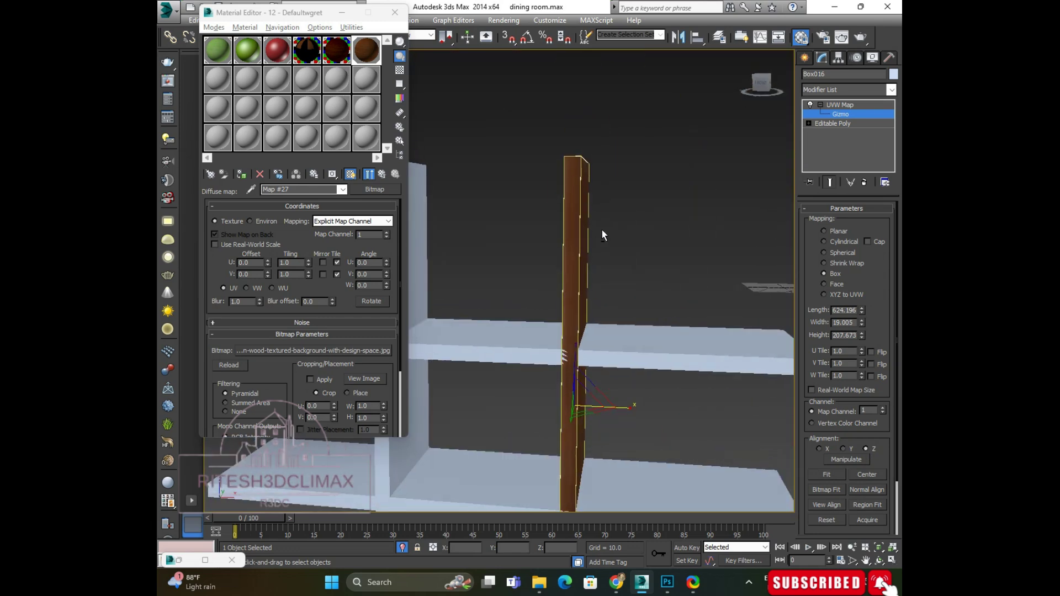
{"action": "scroll", "coordinate": [602, 230], "scroll_direction": "up", "scroll_amount": 3}
{"action": "scroll", "coordinate": [601, 267], "scroll_direction": "up", "scroll_amount": 3}
{"action": "scroll", "coordinate": [608, 411], "scroll_direction": "up", "scroll_amount": 1}
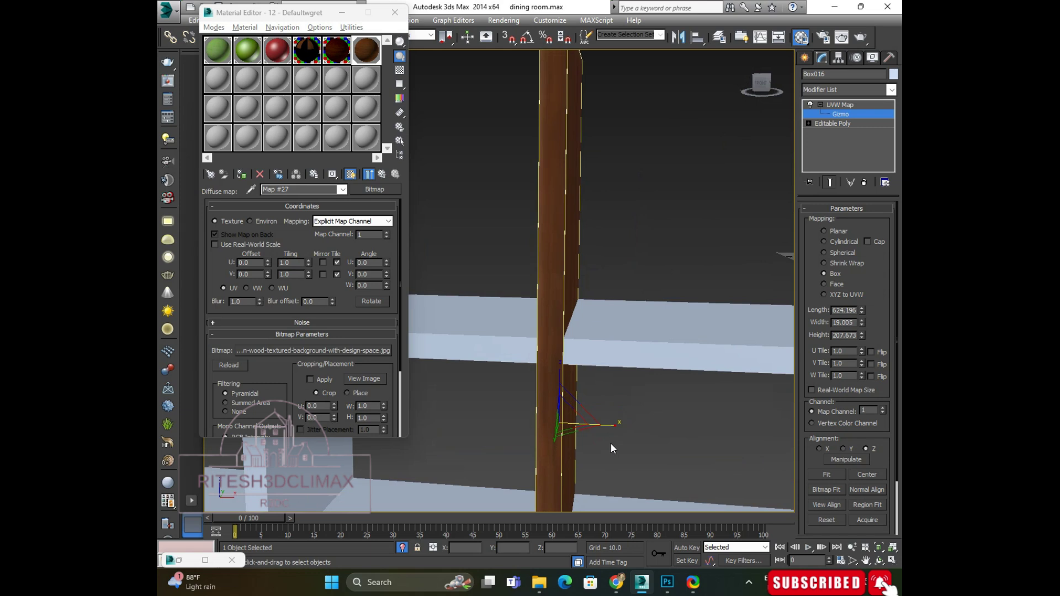
Step: Scale the mapping gizmo wider along X to stretch the wood grain
{"action": "left_click_drag", "start_coordinate": [617, 426], "coordinate": [767, 442]}
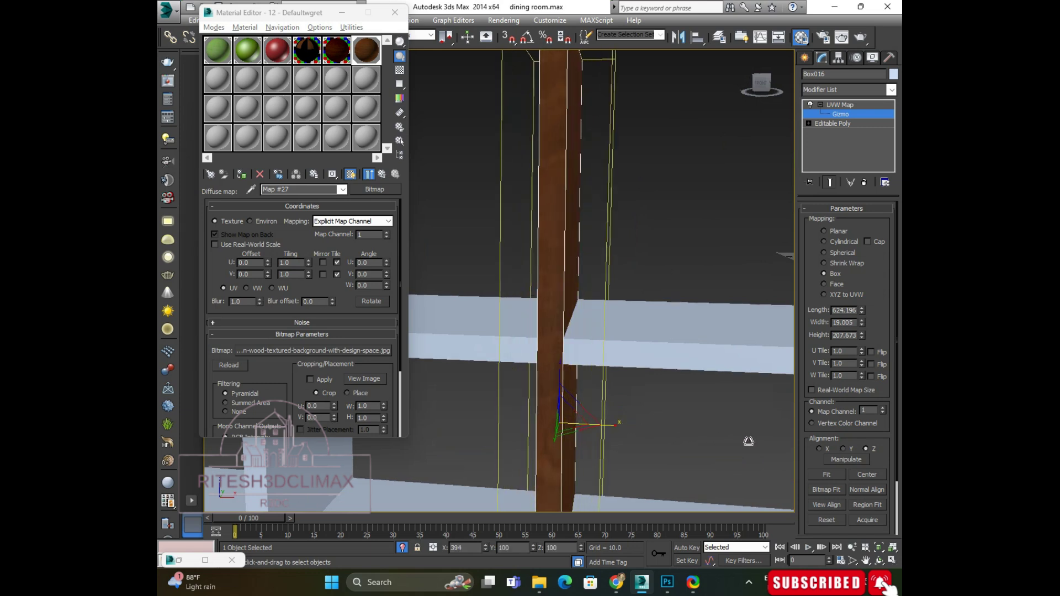
{"action": "left_click_drag", "start_coordinate": [767, 441], "coordinate": [850, 429]}
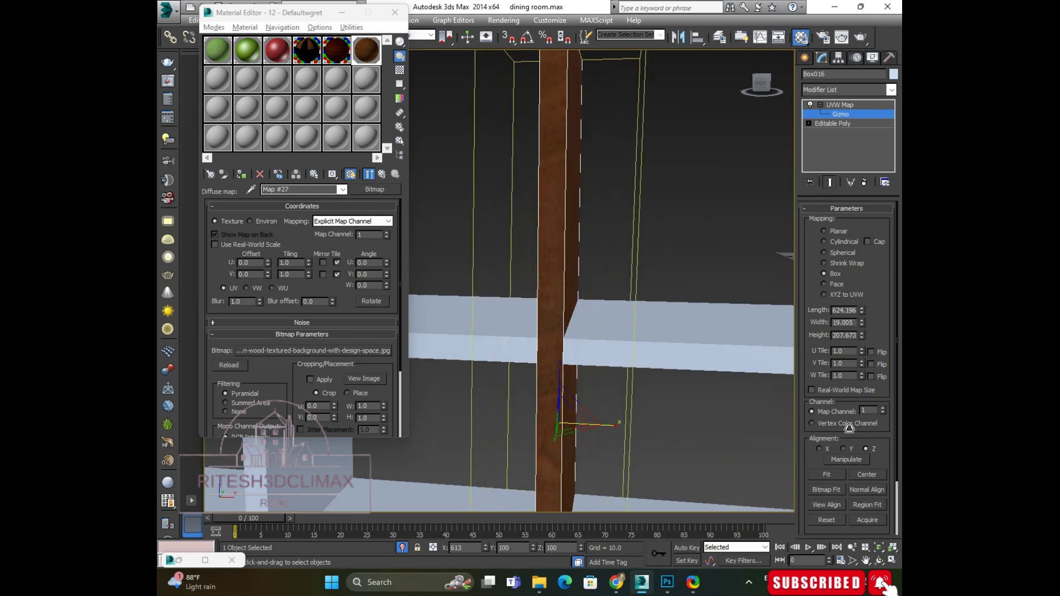
{"action": "middle_click_drag", "start_coordinate": [562, 341], "coordinate": [477, 365], "text": "alt"}
{"action": "mouse_move", "coordinate": [591, 290]}
{"action": "middle_mouse_down", "text": "alt"}
{"action": "mouse_move", "coordinate": [558, 331]}
{"action": "mouse_move", "coordinate": [575, 249]}
{"action": "mouse_move", "coordinate": [596, 237]}
{"action": "middle_mouse_up", "text": "alt"}
{"action": "scroll", "coordinate": [568, 276], "scroll_direction": "down", "scroll_amount": 3}
{"action": "scroll", "coordinate": [595, 227], "scroll_direction": "up", "scroll_amount": 2}
{"action": "scroll", "coordinate": [588, 220], "scroll_direction": "up", "scroll_amount": 3}
{"action": "scroll", "coordinate": [586, 219], "scroll_direction": "down", "scroll_amount": 3}
Step: Scale the gizmo vertically, settling at 624.196 × 19.005 × 207.673
{"action": "key", "text": "r"}
{"action": "mouse_move", "coordinate": [546, 337]}
{"action": "left_mouse_down"}
{"action": "mouse_move", "coordinate": [544, 303]}
{"action": "mouse_move", "coordinate": [552, 318]}
{"action": "left_mouse_up"}
{"action": "scroll", "coordinate": [552, 317], "scroll_direction": "up", "scroll_amount": 3}
{"action": "middle_click_drag", "start_coordinate": [552, 318], "coordinate": [526, 316], "text": "alt"}
{"action": "scroll", "coordinate": [550, 324], "scroll_direction": "down", "scroll_amount": 4}
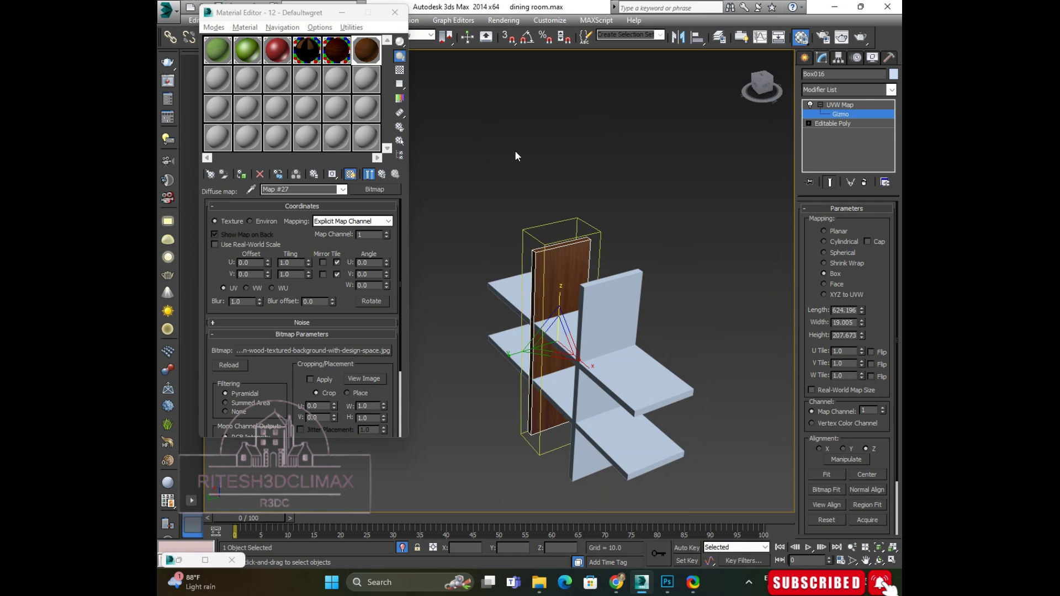
Step: Leave Gizmo sub-object and copy the right divider's Box UVW Map modifier
{"action": "middle_click_drag", "start_coordinate": [459, 191], "coordinate": [483, 197], "text": "alt"}
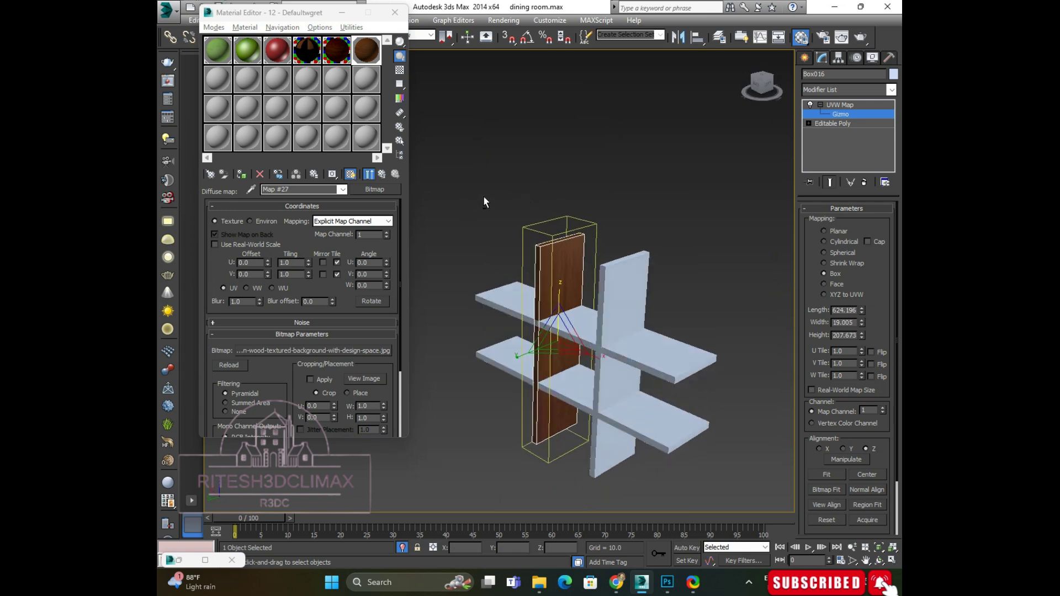
{"action": "scroll", "coordinate": [572, 224], "scroll_direction": "up", "scroll_amount": 5}
{"action": "scroll", "coordinate": [618, 304], "scroll_direction": "up", "scroll_amount": 4}
{"action": "middle_click_drag", "start_coordinate": [617, 304], "coordinate": [647, 333], "text": "alt"}
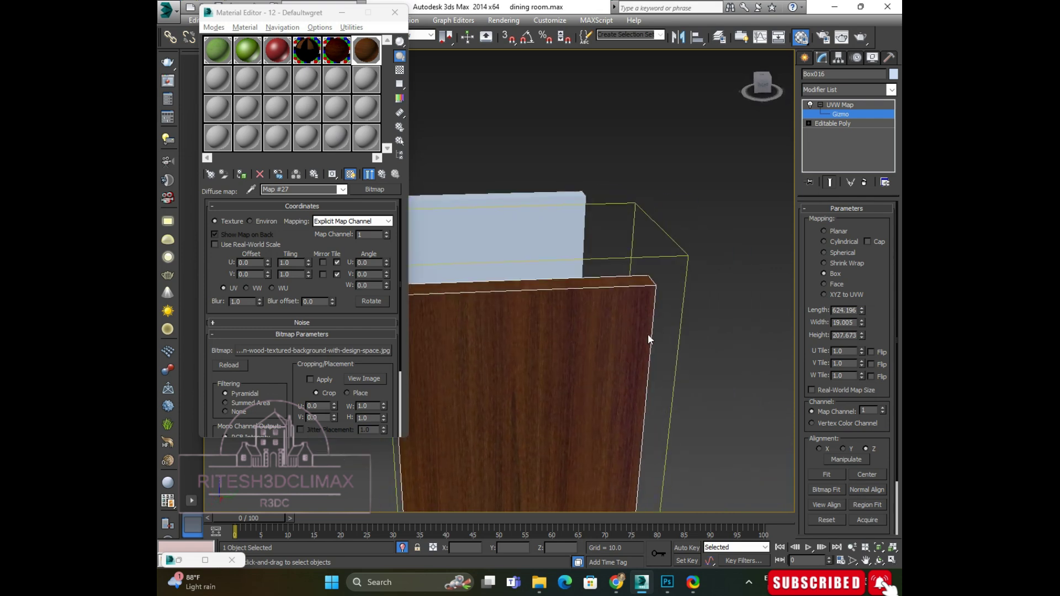
{"action": "left_click", "coordinate": [820, 104]}
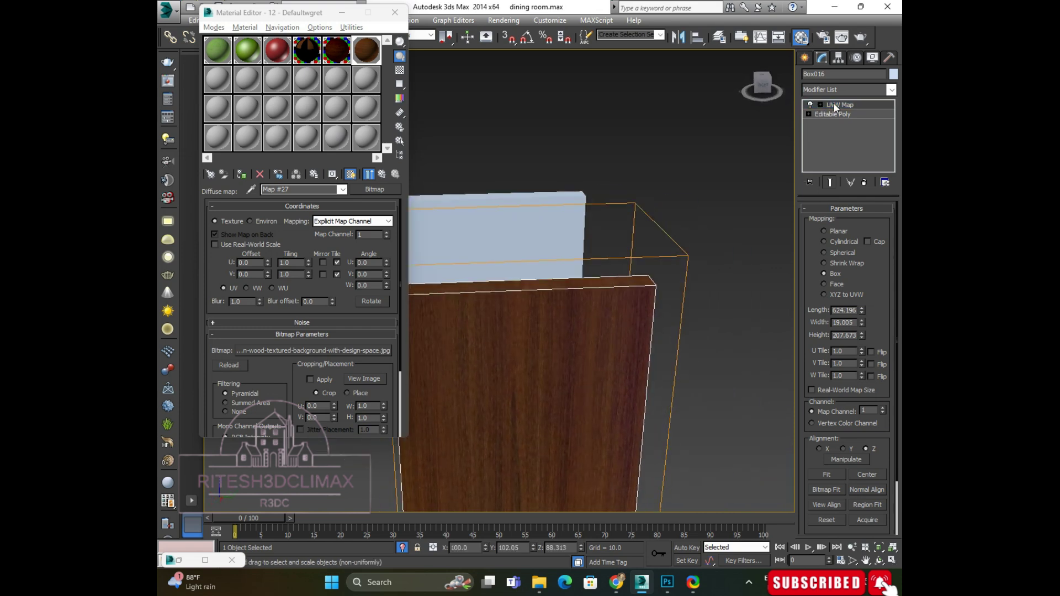
{"action": "right_click", "coordinate": [833, 104]}
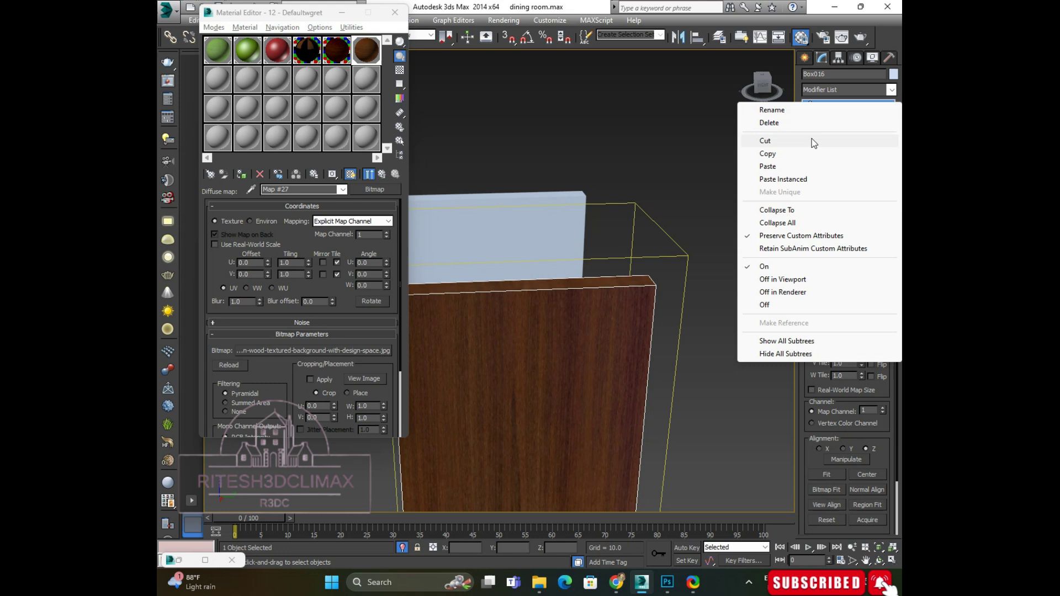
{"action": "left_click", "coordinate": [767, 153]}
{"action": "mouse_move", "coordinate": [466, 277]}
{"action": "middle_mouse_down", "text": "alt"}
{"action": "mouse_move", "coordinate": [673, 293]}
{"action": "mouse_move", "coordinate": [608, 303]}
{"action": "mouse_move", "coordinate": [640, 264]}
{"action": "mouse_move", "coordinate": [580, 252]}
{"action": "middle_mouse_up", "text": "alt"}
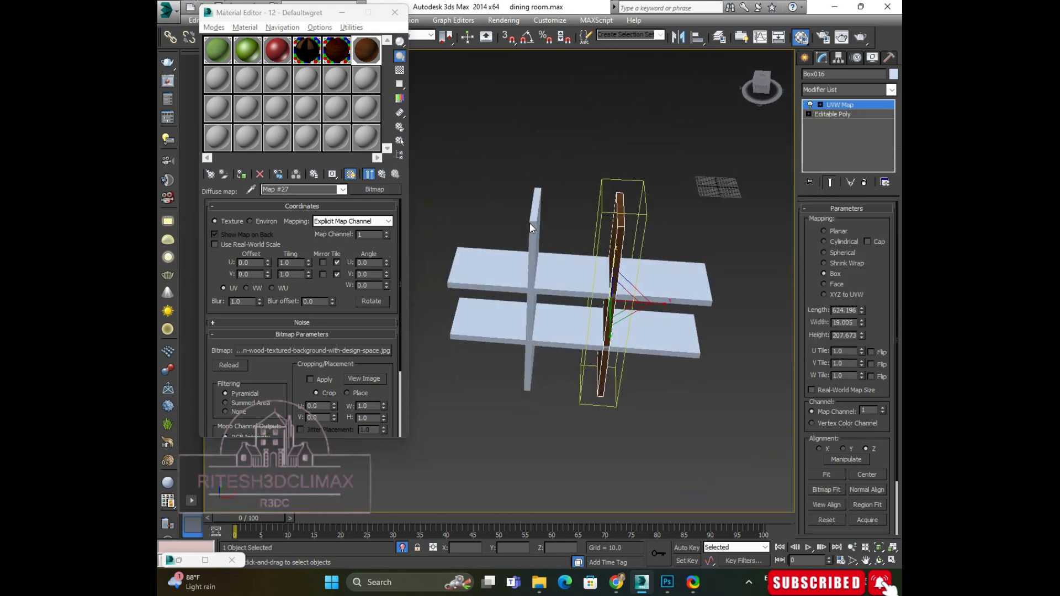
Step: Select the left vertical divider and assign it the wood material
{"action": "key", "text": "r"}
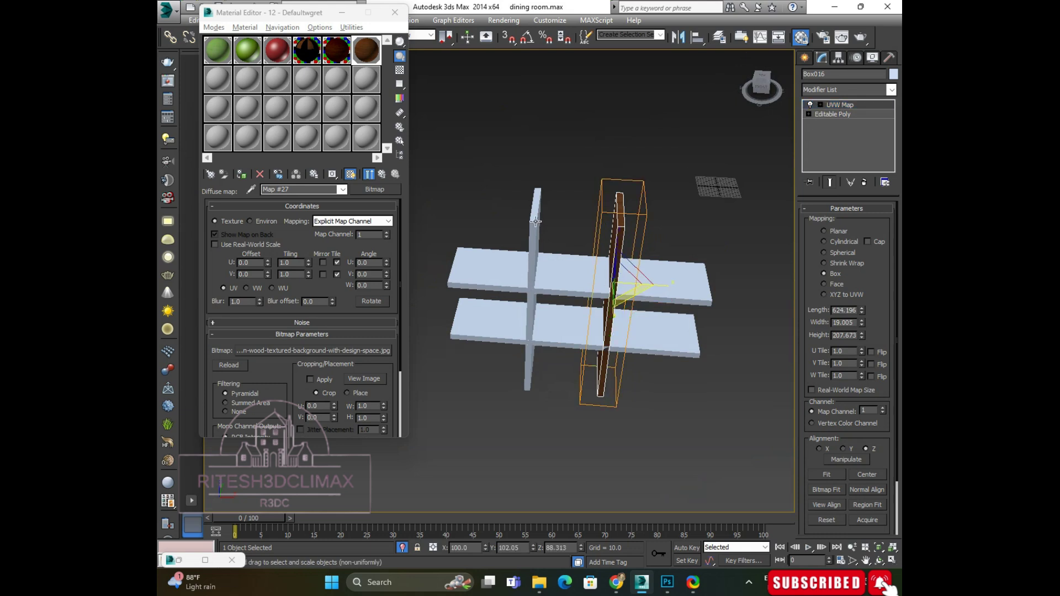
{"action": "left_click", "coordinate": [536, 221]}
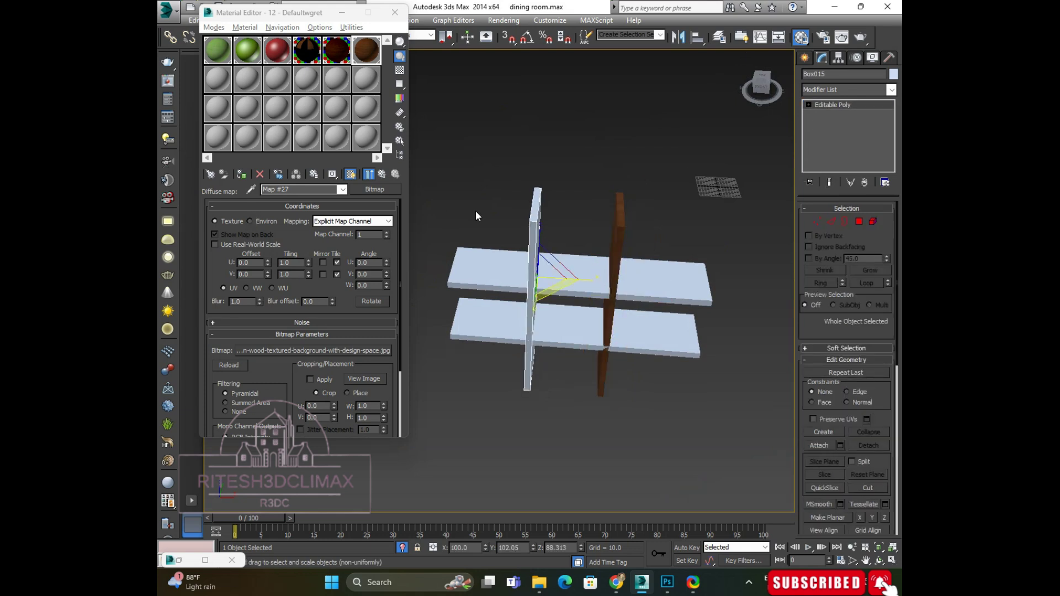
{"action": "left_click", "coordinate": [242, 176]}
{"action": "middle_click_drag", "start_coordinate": [587, 166], "coordinate": [552, 216], "text": "alt"}
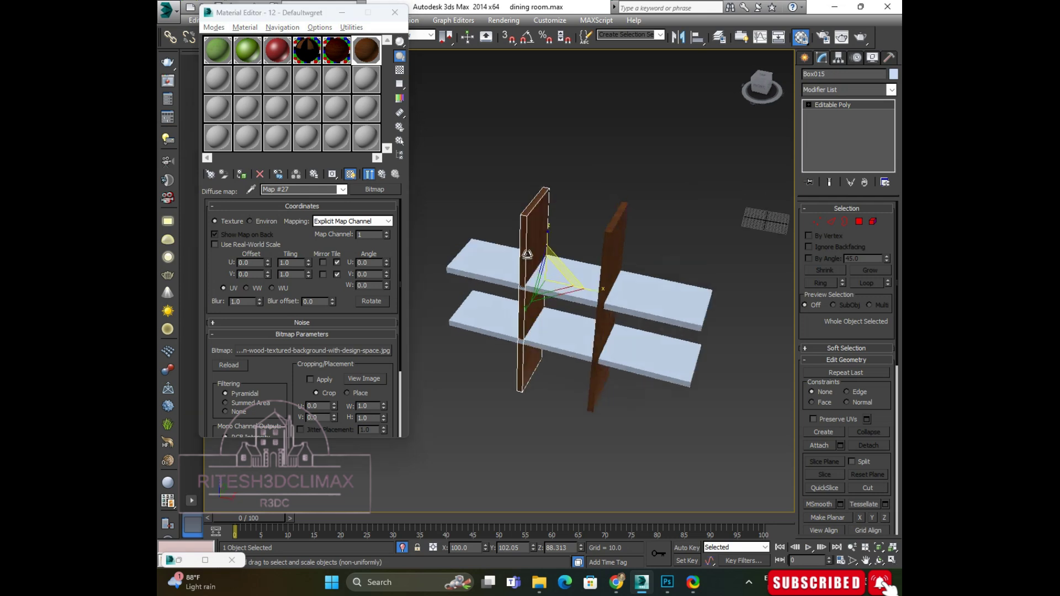
{"action": "scroll", "coordinate": [552, 215], "scroll_direction": "up", "scroll_amount": 5}
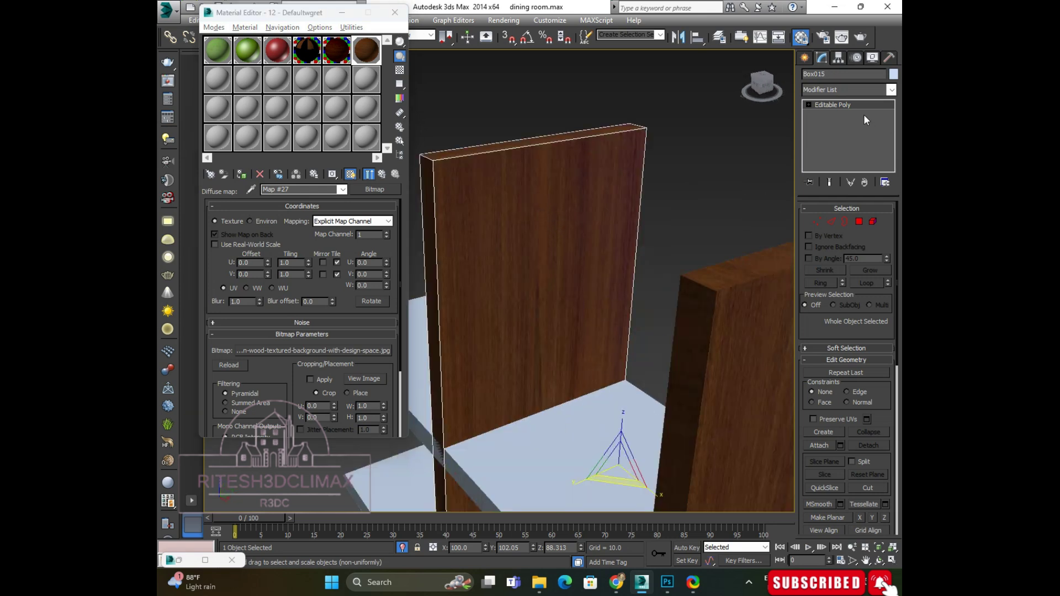
Step: Paste the copied Box UVW Map modifier onto the left divider
{"action": "right_click", "coordinate": [830, 101]}
{"action": "left_click", "coordinate": [823, 111]}
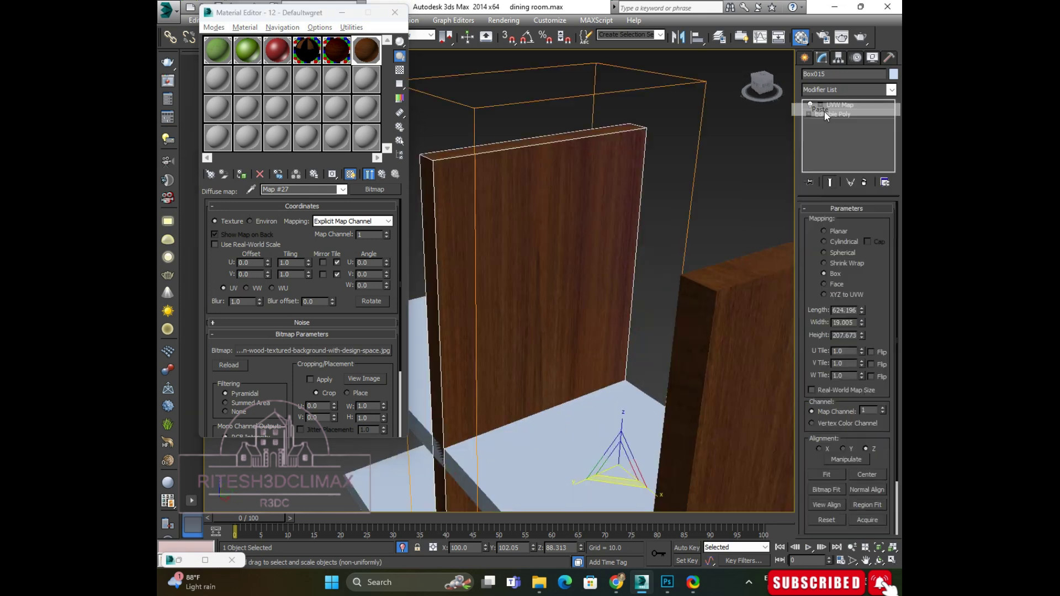
{"action": "scroll", "coordinate": [612, 243], "scroll_direction": "down", "scroll_amount": 3}
{"action": "middle_click_drag", "start_coordinate": [596, 224], "coordinate": [710, 280], "text": "alt"}
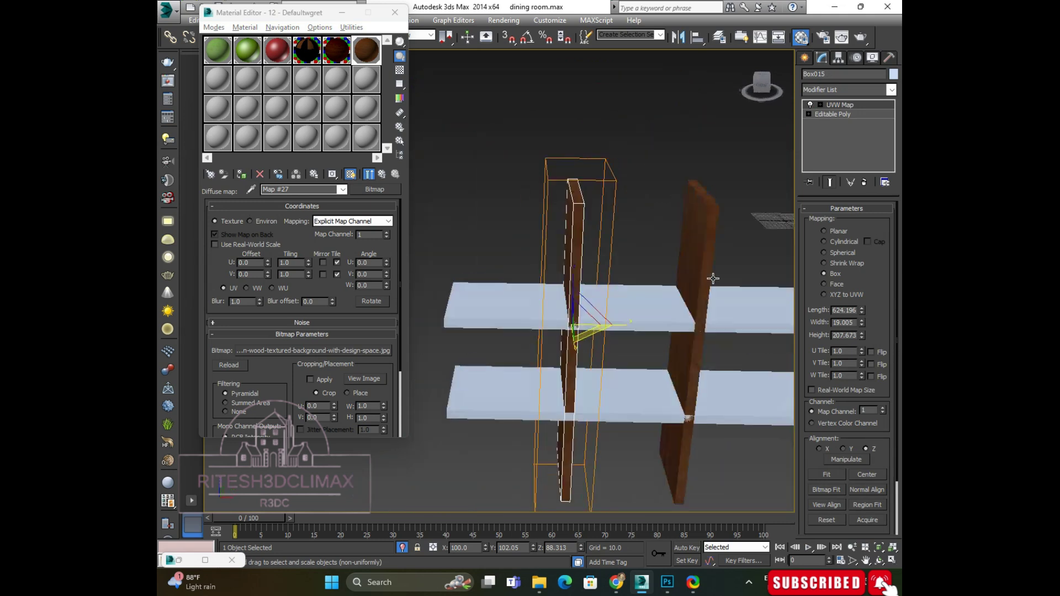
{"action": "scroll", "coordinate": [633, 307], "scroll_direction": "up", "scroll_amount": 5}
{"action": "scroll", "coordinate": [633, 307], "scroll_direction": "down", "scroll_amount": 2}
{"action": "scroll", "coordinate": [633, 307], "scroll_direction": "down", "scroll_amount": 3}
{"action": "mouse_move", "coordinate": [624, 293]}
{"action": "middle_mouse_down", "text": "alt"}
{"action": "mouse_move", "coordinate": [629, 279]}
{"action": "mouse_move", "coordinate": [575, 285]}
{"action": "middle_mouse_up", "text": "alt"}
{"action": "scroll", "coordinate": [619, 277], "scroll_direction": "up", "scroll_amount": 4}
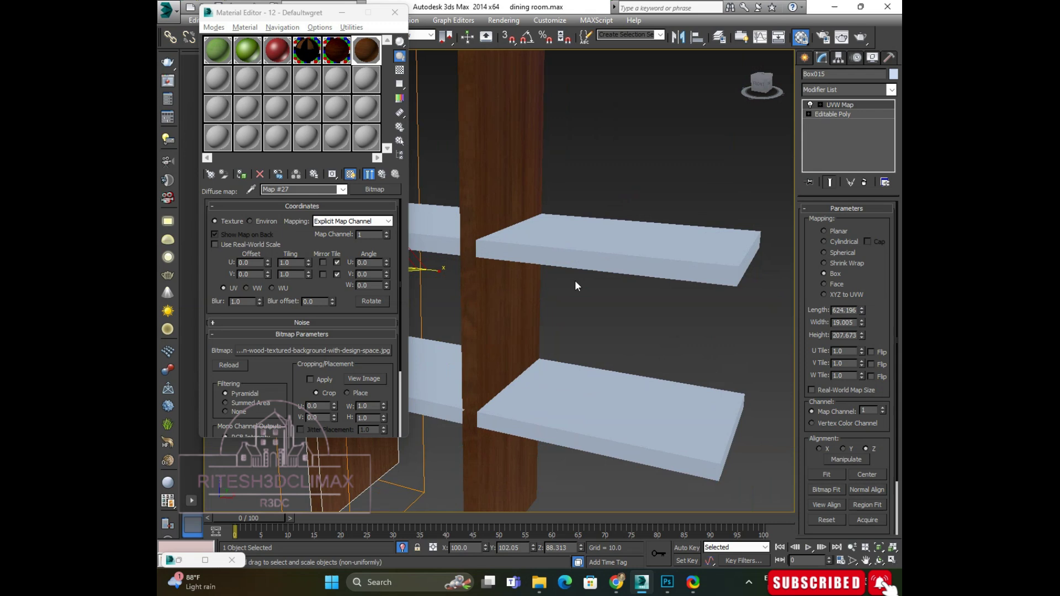
{"action": "left_click", "coordinate": [575, 249]}
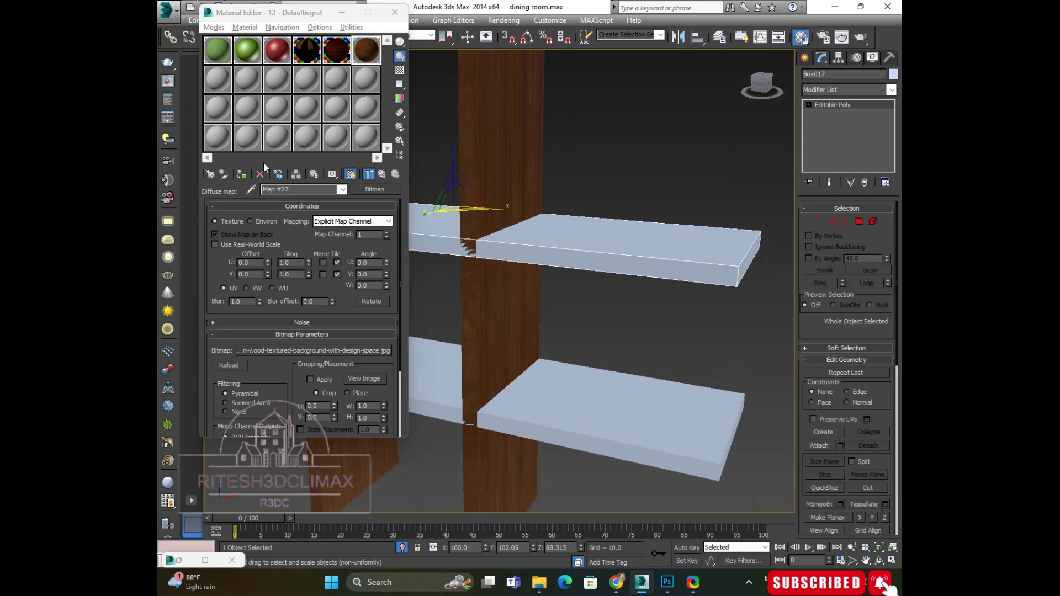
Step: Give the top shelf the wood material and paste the Box UVW Map onto it
{"action": "left_click", "coordinate": [243, 176]}
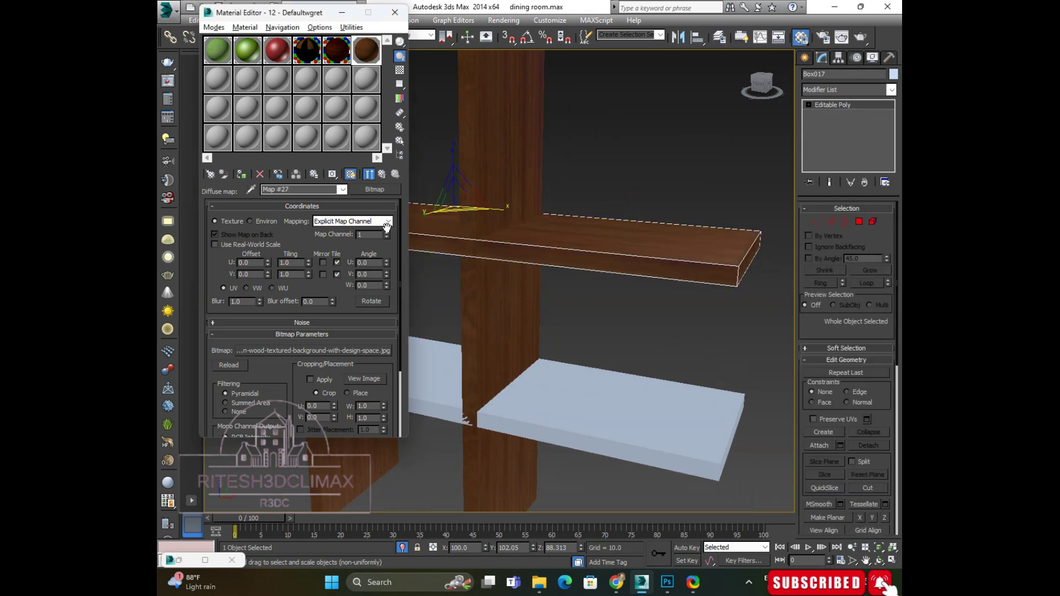
{"action": "right_click", "coordinate": [834, 104]}
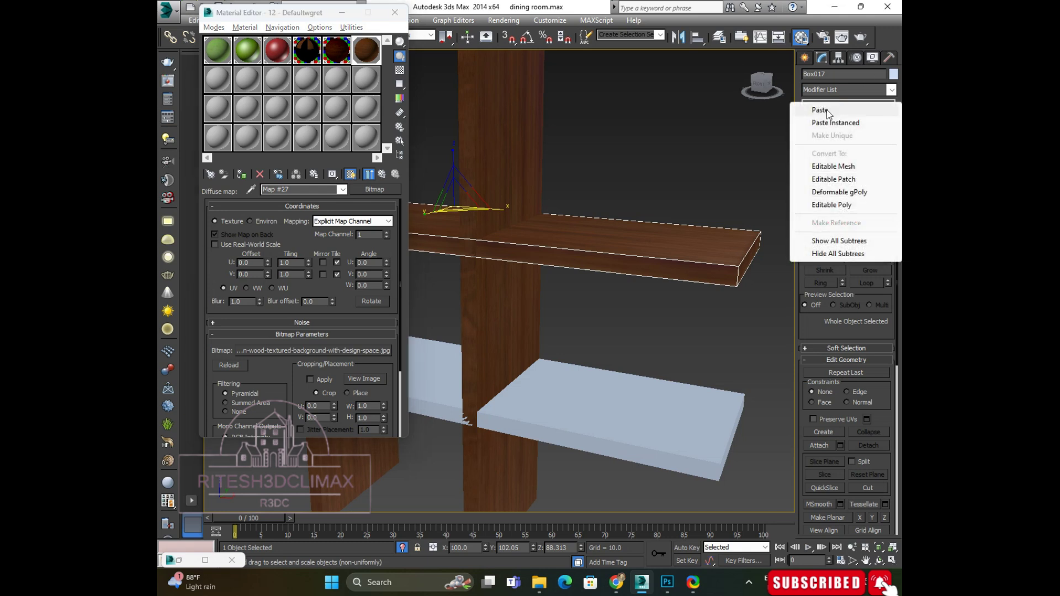
{"action": "left_click", "coordinate": [817, 109]}
{"action": "mouse_move", "coordinate": [774, 174]}
{"action": "middle_mouse_down", "text": "alt"}
{"action": "mouse_move", "coordinate": [691, 262]}
{"action": "mouse_move", "coordinate": [703, 270]}
{"action": "mouse_move", "coordinate": [598, 213]}
{"action": "mouse_move", "coordinate": [694, 203]}
{"action": "mouse_move", "coordinate": [607, 223]}
{"action": "middle_mouse_up", "text": "alt"}
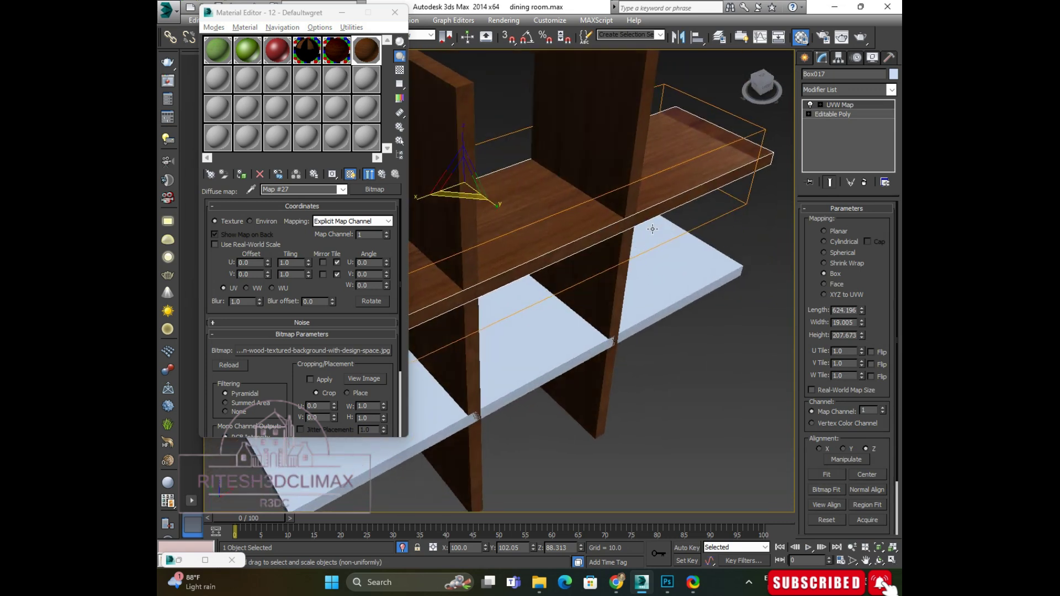
{"action": "middle_click_drag", "start_coordinate": [603, 263], "coordinate": [629, 213]}
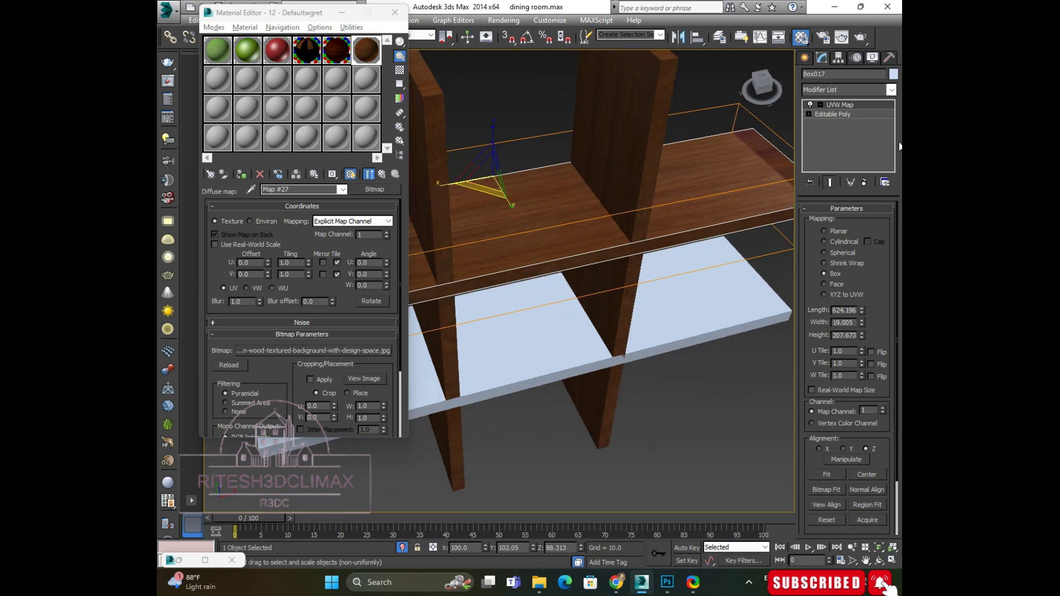
Step: Scale the top shelf's UVW Map gizmo horizontally and vertically
{"action": "left_click", "coordinate": [819, 105]}
{"action": "left_click_drag", "start_coordinate": [462, 232], "coordinate": [456, 230]}
{"action": "mouse_move", "coordinate": [598, 221]}
{"action": "middle_mouse_down", "text": "alt"}
{"action": "mouse_move", "coordinate": [489, 182]}
{"action": "mouse_move", "coordinate": [580, 191]}
{"action": "mouse_move", "coordinate": [555, 220]}
{"action": "mouse_move", "coordinate": [575, 229]}
{"action": "middle_mouse_up", "text": "alt"}
{"action": "mouse_move", "coordinate": [498, 163]}
{"action": "left_mouse_down"}
{"action": "mouse_move", "coordinate": [506, 287]}
{"action": "mouse_move", "coordinate": [497, 221]}
{"action": "mouse_move", "coordinate": [521, 116]}
{"action": "left_mouse_up"}
{"action": "middle_click_drag", "start_coordinate": [584, 185], "coordinate": [580, 234], "text": "alt"}
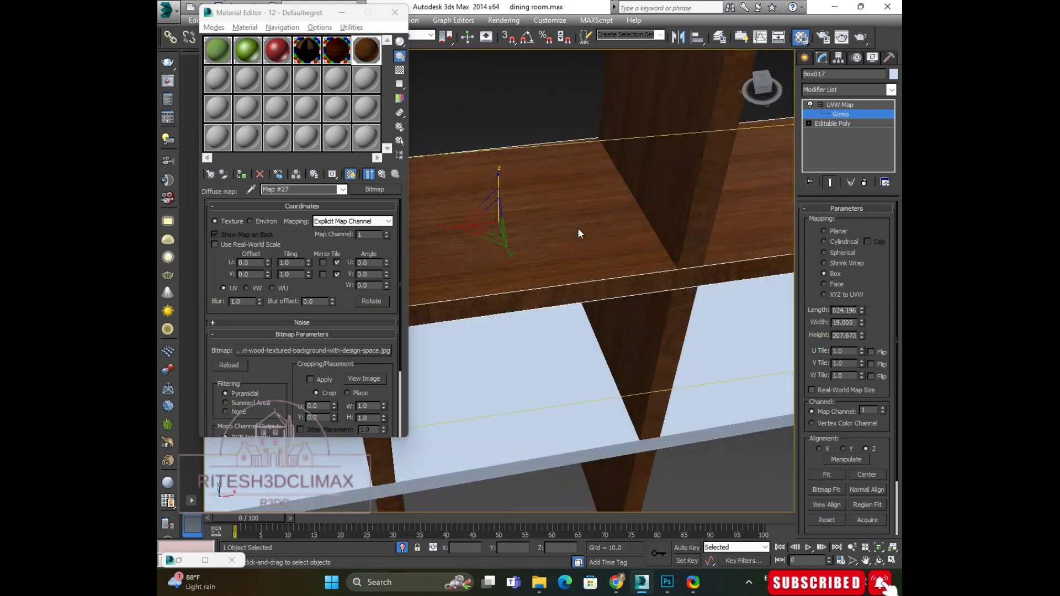
{"action": "scroll", "coordinate": [578, 234], "scroll_direction": "down", "scroll_amount": 5}
{"action": "mouse_move", "coordinate": [607, 272]}
{"action": "middle_mouse_down", "text": "alt"}
{"action": "mouse_move", "coordinate": [591, 259]}
{"action": "mouse_move", "coordinate": [574, 288]}
{"action": "mouse_move", "coordinate": [586, 232]}
{"action": "mouse_move", "coordinate": [608, 267]}
{"action": "mouse_move", "coordinate": [594, 278]}
{"action": "mouse_move", "coordinate": [611, 289]}
{"action": "middle_mouse_up", "text": "alt"}
{"action": "scroll", "coordinate": [584, 246], "scroll_direction": "up", "scroll_amount": 5}
{"action": "mouse_move", "coordinate": [581, 238]}
{"action": "middle_mouse_down", "text": "alt"}
{"action": "mouse_move", "coordinate": [596, 215]}
{"action": "mouse_move", "coordinate": [678, 240]}
{"action": "mouse_move", "coordinate": [624, 238]}
{"action": "mouse_move", "coordinate": [684, 283]}
{"action": "mouse_move", "coordinate": [683, 260]}
{"action": "mouse_move", "coordinate": [779, 241]}
{"action": "middle_mouse_up", "text": "alt"}
{"action": "scroll", "coordinate": [674, 261], "scroll_direction": "down", "scroll_amount": 5}
{"action": "middle_click_drag", "start_coordinate": [659, 269], "coordinate": [685, 259], "text": "alt"}
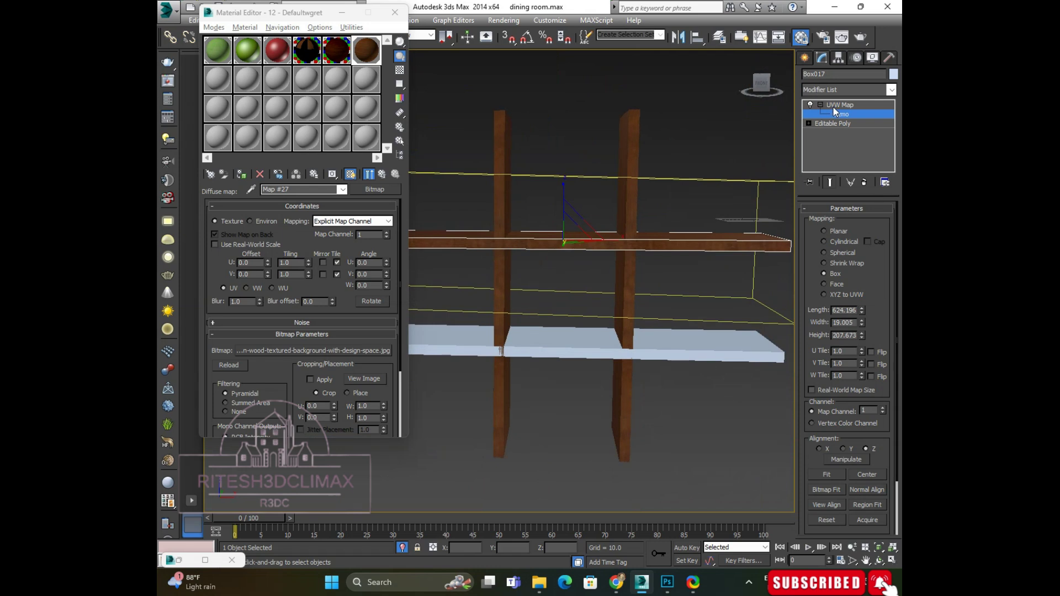
Step: Fit the gizmo to the shelf board, making its length 736.816
{"action": "left_click", "coordinate": [833, 476]}
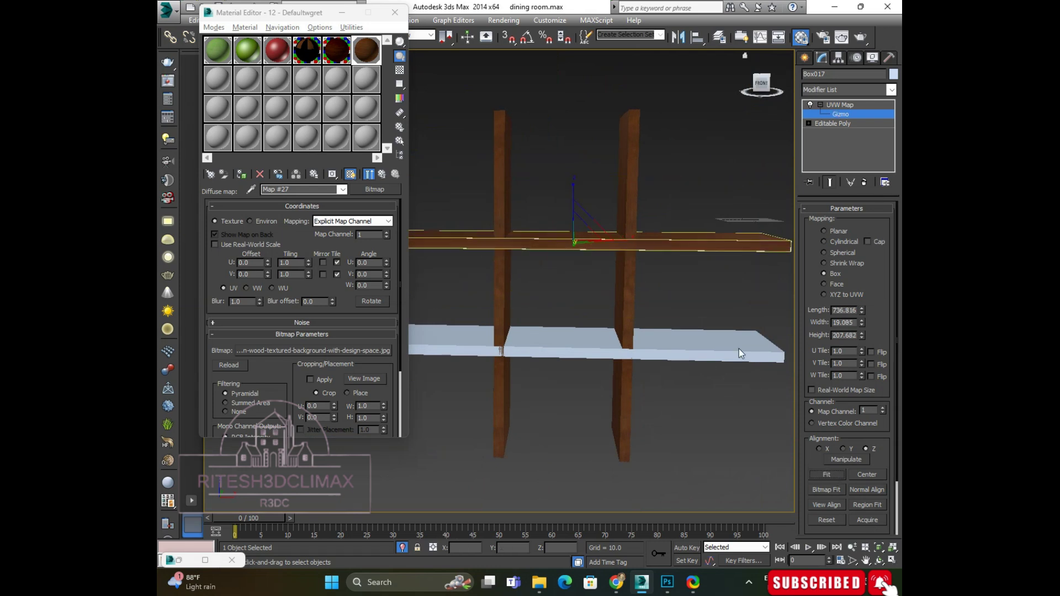
{"action": "middle_click_drag", "start_coordinate": [738, 349], "coordinate": [697, 370], "text": "alt"}
{"action": "scroll", "coordinate": [599, 303], "scroll_direction": "up", "scroll_amount": 5}
{"action": "scroll", "coordinate": [529, 300], "scroll_direction": "up", "scroll_amount": 2}
{"action": "scroll", "coordinate": [497, 298], "scroll_direction": "up", "scroll_amount": 2}
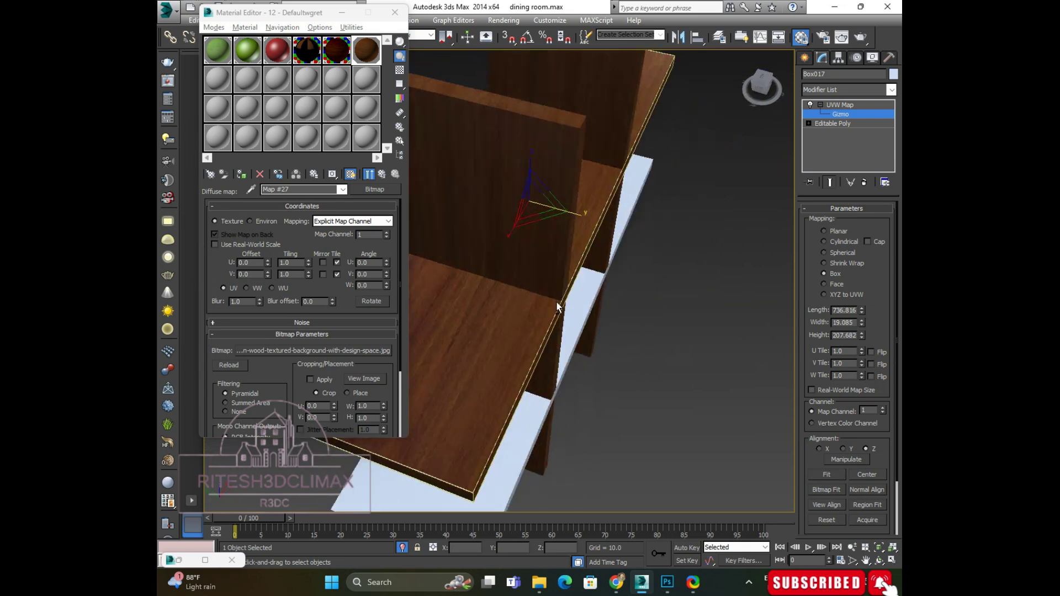
{"action": "scroll", "coordinate": [465, 296], "scroll_direction": "up", "scroll_amount": 2}
{"action": "scroll", "coordinate": [472, 322], "scroll_direction": "up", "scroll_amount": 2}
{"action": "scroll", "coordinate": [471, 323], "scroll_direction": "down", "scroll_amount": 2}
{"action": "scroll", "coordinate": [476, 332], "scroll_direction": "down", "scroll_amount": 3}
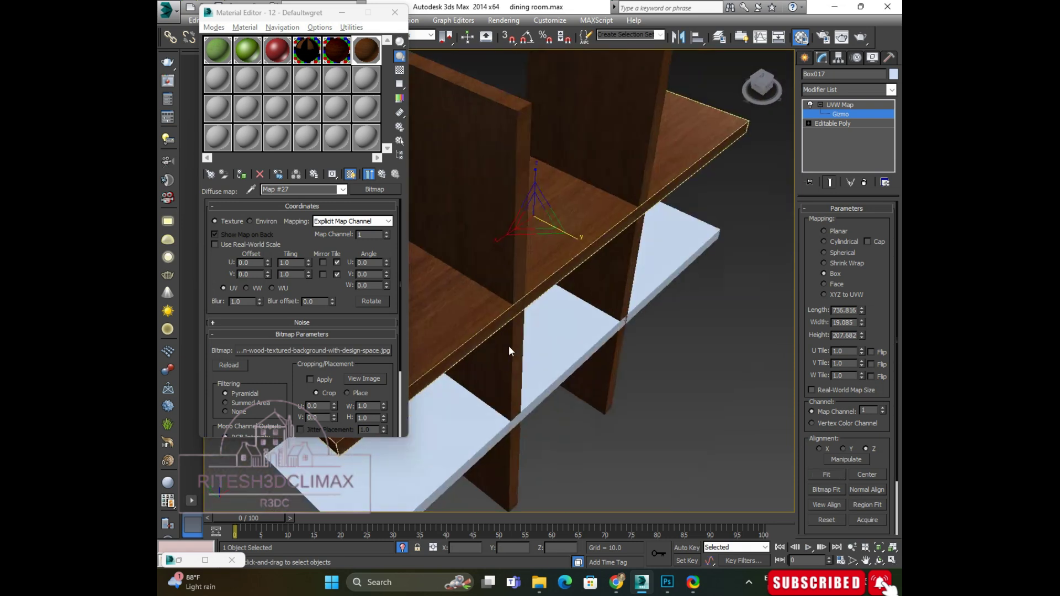
{"action": "scroll", "coordinate": [508, 345], "scroll_direction": "down", "scroll_amount": 1}
{"action": "scroll", "coordinate": [631, 292], "scroll_direction": "down", "scroll_amount": 4}
{"action": "middle_click_drag", "start_coordinate": [655, 315], "coordinate": [646, 333], "text": "alt"}
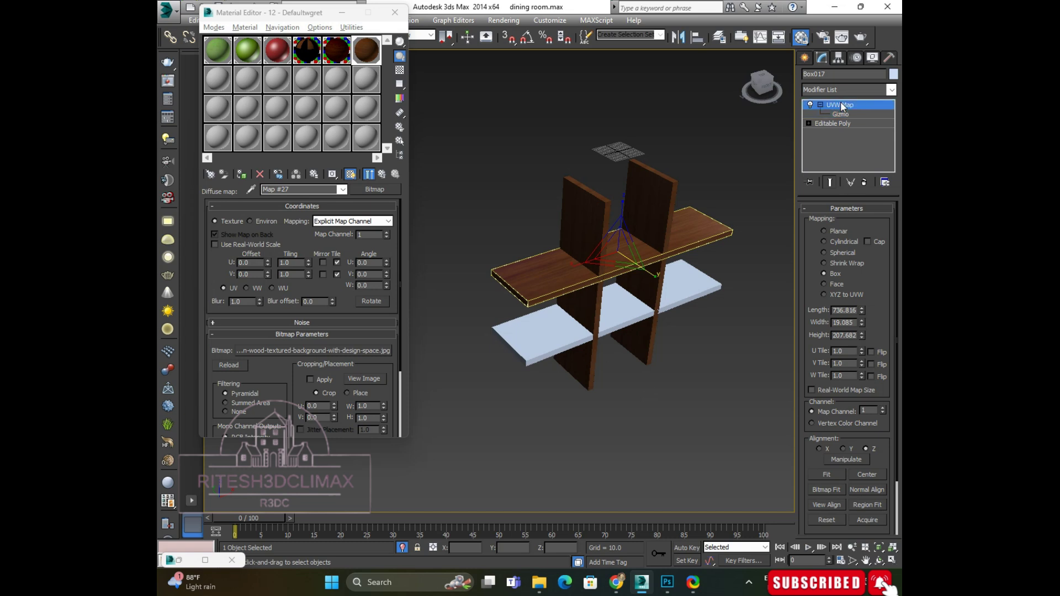
Step: Exit Gizmo editing and reselect the top shelf
{"action": "left_click", "coordinate": [822, 105]}
{"action": "left_click", "coordinate": [704, 137]}
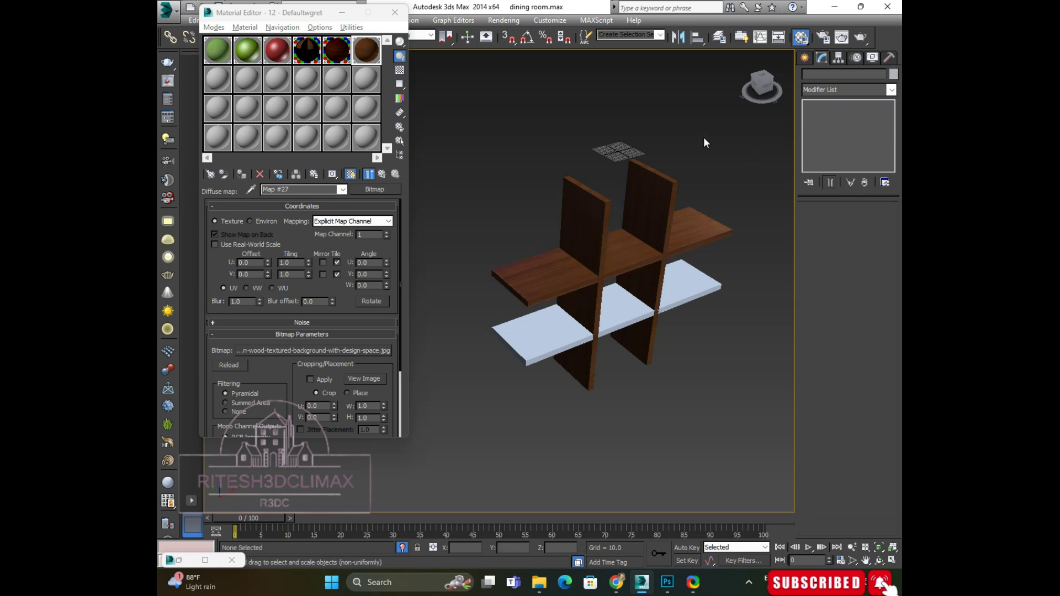
{"action": "left_click", "coordinate": [537, 291]}
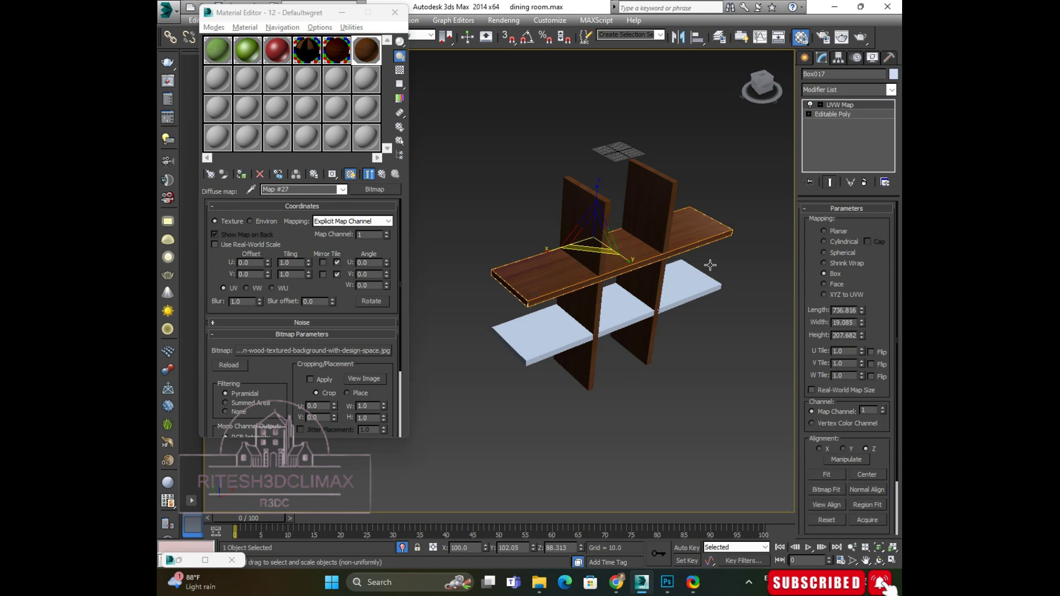
Step: Copy the top shelf's UVW Map and give the lower shelf the wood material plus that mapping
{"action": "right_click", "coordinate": [836, 104]}
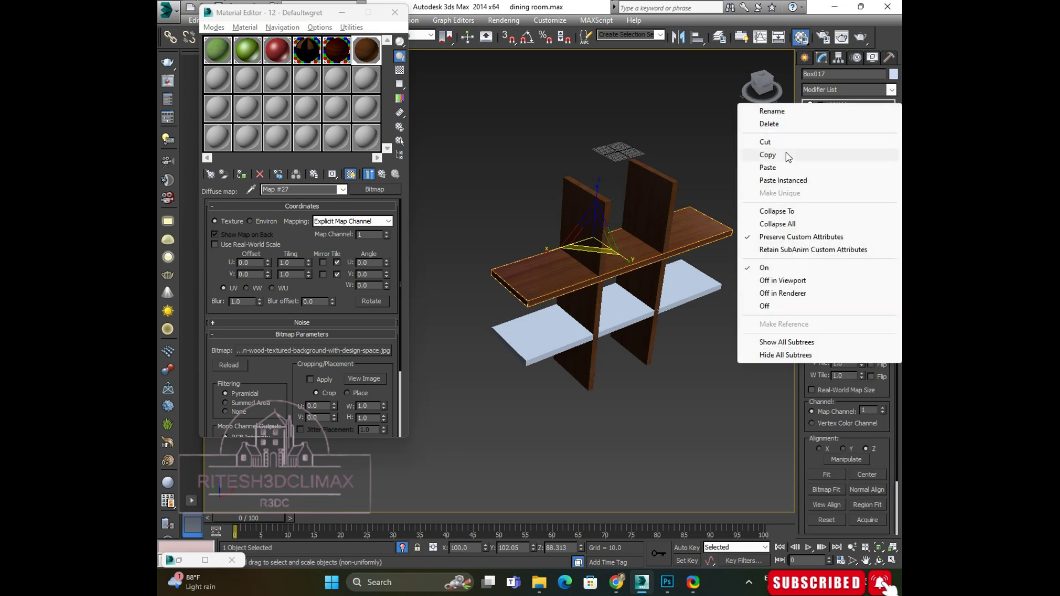
{"action": "left_click", "coordinate": [768, 154]}
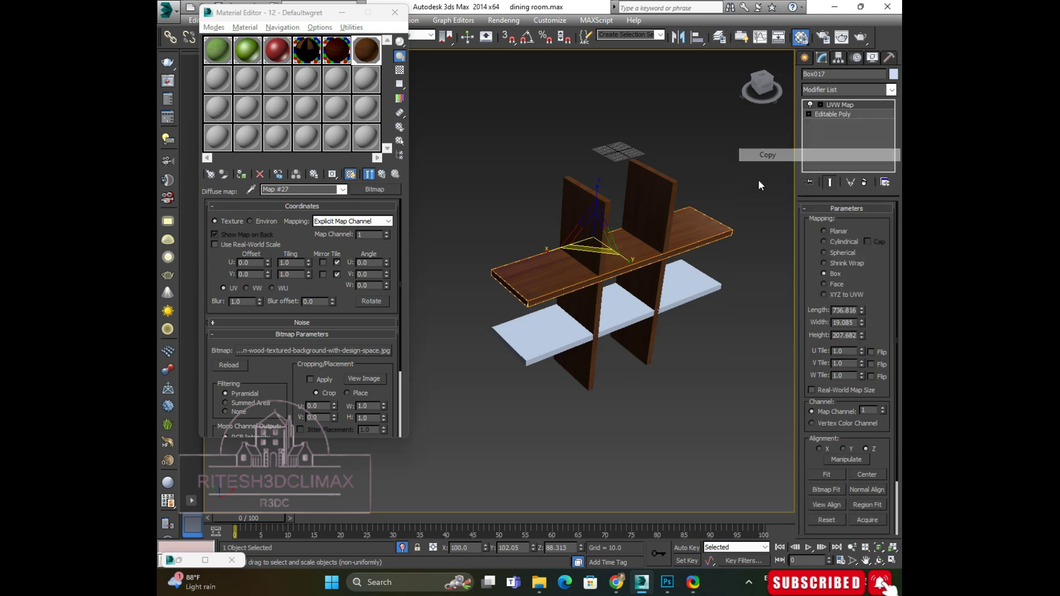
{"action": "left_click", "coordinate": [552, 331]}
{"action": "left_click", "coordinate": [242, 174]}
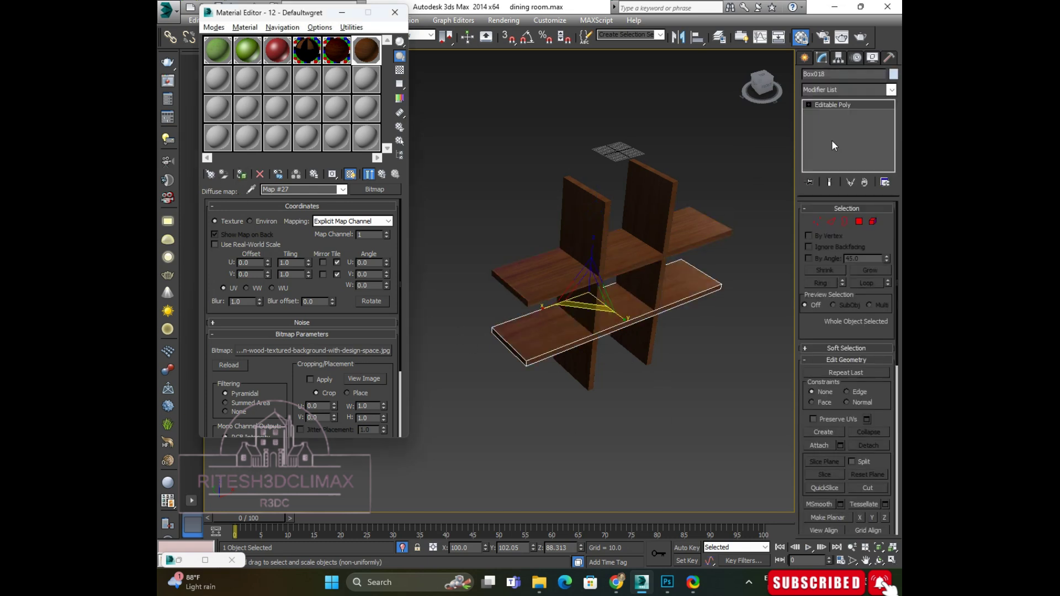
{"action": "right_click", "coordinate": [827, 105]}
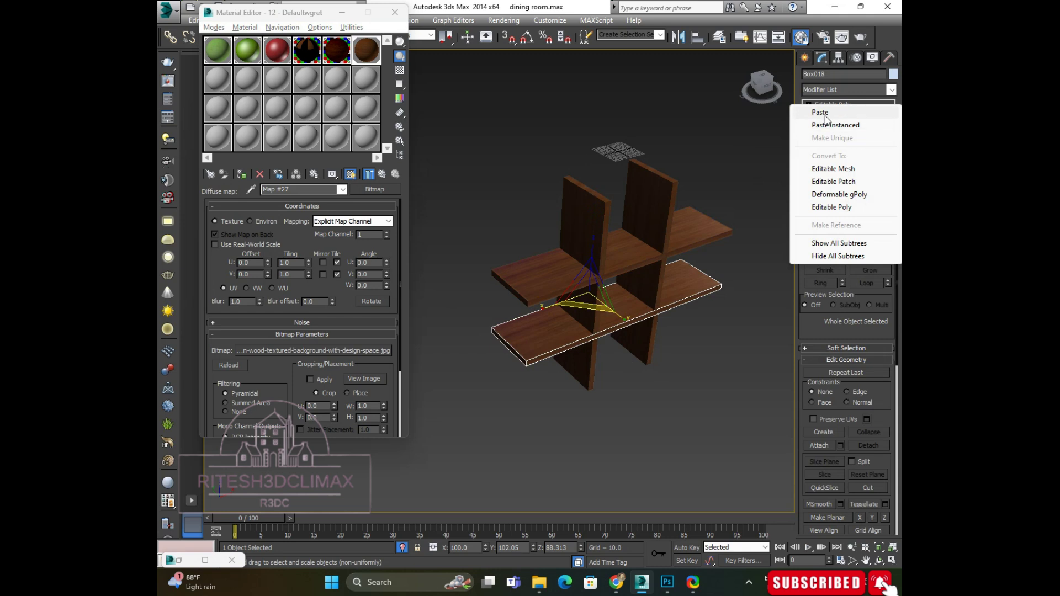
{"action": "left_click", "coordinate": [824, 111]}
{"action": "scroll", "coordinate": [572, 334], "scroll_direction": "up", "scroll_amount": 3}
{"action": "scroll", "coordinate": [573, 335], "scroll_direction": "up", "scroll_amount": 2}
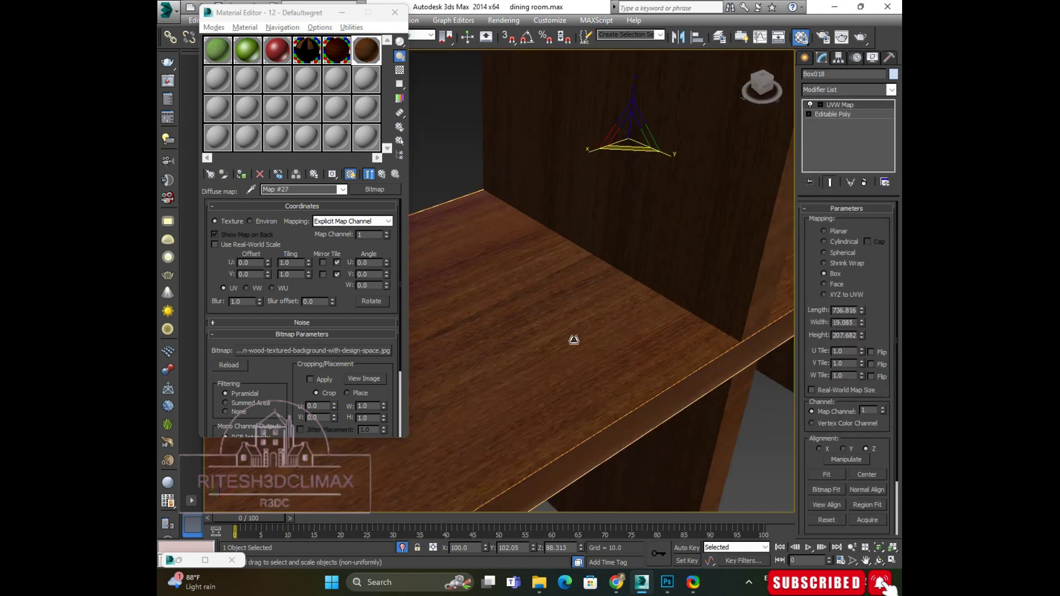
{"action": "scroll", "coordinate": [572, 337], "scroll_direction": "up", "scroll_amount": 2}
{"action": "mouse_move", "coordinate": [648, 379]}
{"action": "middle_mouse_down", "text": "alt"}
{"action": "mouse_move", "coordinate": [631, 346]}
{"action": "mouse_move", "coordinate": [719, 296]}
{"action": "mouse_move", "coordinate": [688, 256]}
{"action": "mouse_move", "coordinate": [619, 243]}
{"action": "mouse_move", "coordinate": [663, 235]}
{"action": "middle_mouse_up", "text": "alt"}
{"action": "scroll", "coordinate": [717, 295], "scroll_direction": "up", "scroll_amount": 2}
{"action": "scroll", "coordinate": [649, 246], "scroll_direction": "down", "scroll_amount": 2}
{"action": "scroll", "coordinate": [620, 243], "scroll_direction": "down", "scroll_amount": 2}
{"action": "scroll", "coordinate": [648, 237], "scroll_direction": "up", "scroll_amount": 1}
Step: Shift the lower shelf's mapping gizmo to realign the wood grain
{"action": "left_click", "coordinate": [820, 104]}
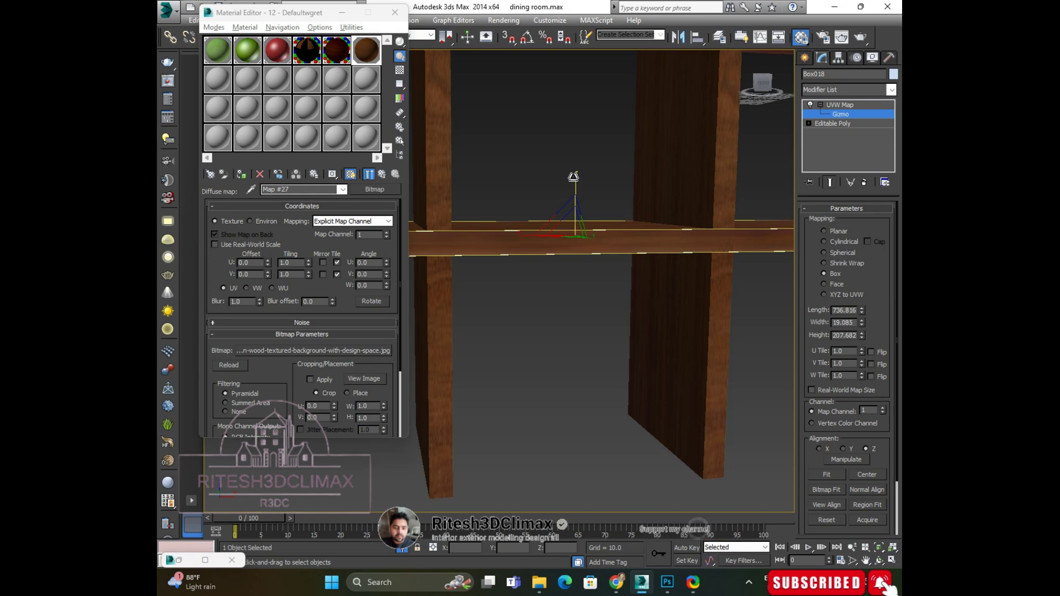
{"action": "scroll", "coordinate": [591, 111], "scroll_direction": "down", "scroll_amount": 5}
{"action": "middle_click_drag", "start_coordinate": [591, 161], "coordinate": [672, 320]}
{"action": "scroll", "coordinate": [627, 285], "scroll_direction": "up", "scroll_amount": 3}
{"action": "scroll", "coordinate": [627, 284], "scroll_direction": "up", "scroll_amount": 3}
{"action": "scroll", "coordinate": [600, 285], "scroll_direction": "up", "scroll_amount": 1}
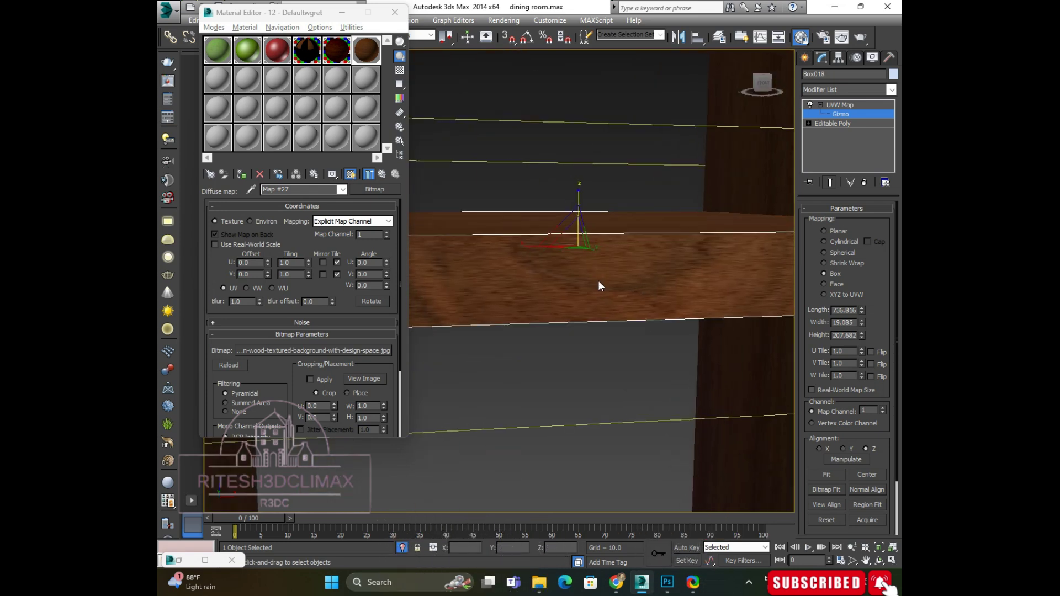
{"action": "left_click_drag", "start_coordinate": [583, 180], "coordinate": [604, 163]}
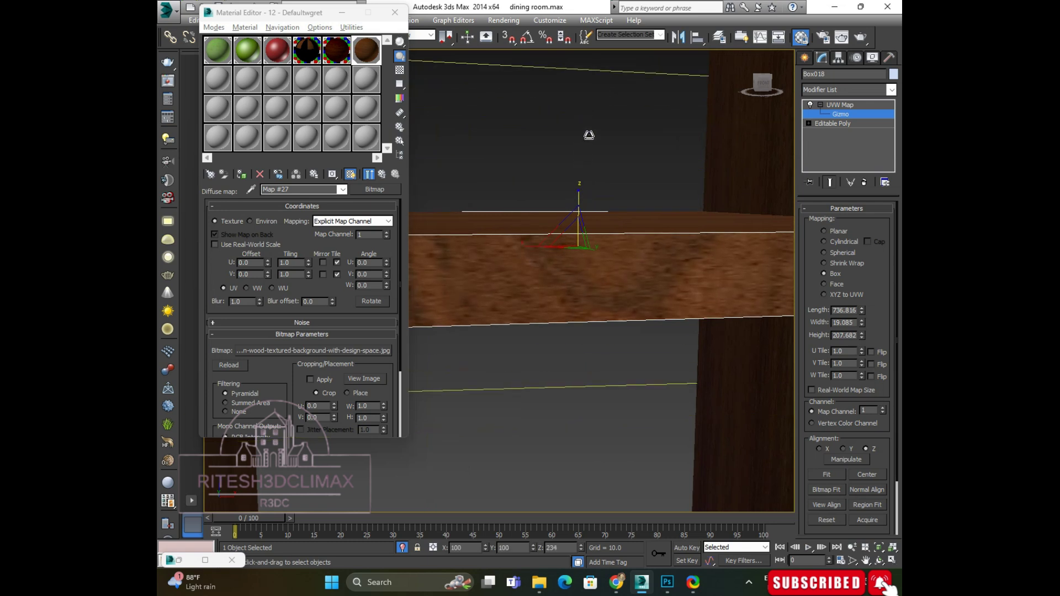
{"action": "scroll", "coordinate": [602, 161], "scroll_direction": "down", "scroll_amount": 4}
{"action": "scroll", "coordinate": [634, 217], "scroll_direction": "down", "scroll_amount": 3}
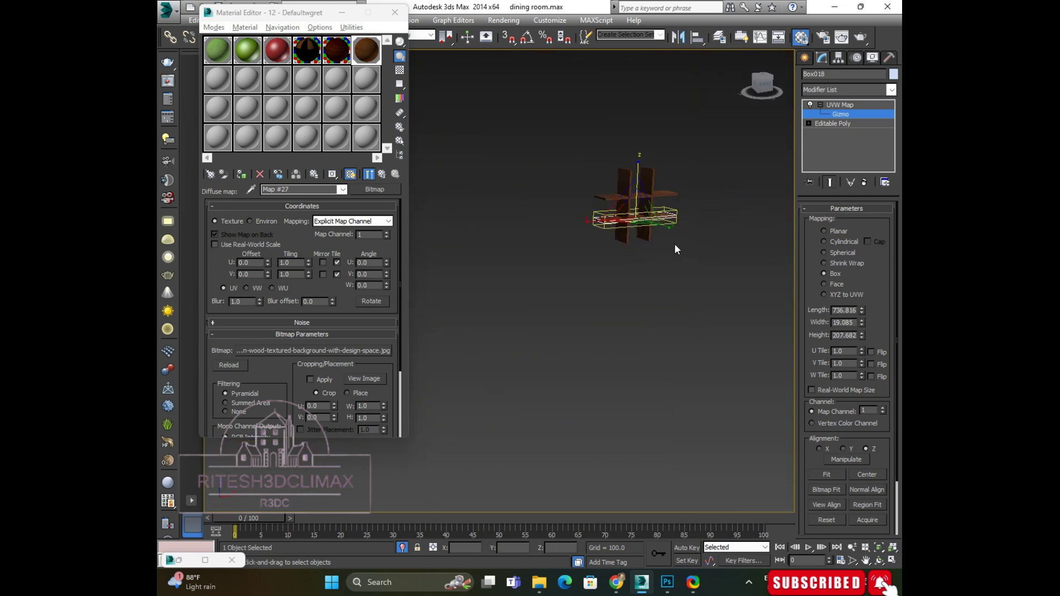
{"action": "scroll", "coordinate": [631, 191], "scroll_direction": "up", "scroll_amount": 4}
{"action": "scroll", "coordinate": [632, 191], "scroll_direction": "down", "scroll_amount": 3}
{"action": "middle_click_drag", "start_coordinate": [620, 182], "coordinate": [658, 201], "text": "alt"}
{"action": "scroll", "coordinate": [658, 201], "scroll_direction": "up", "scroll_amount": 4}
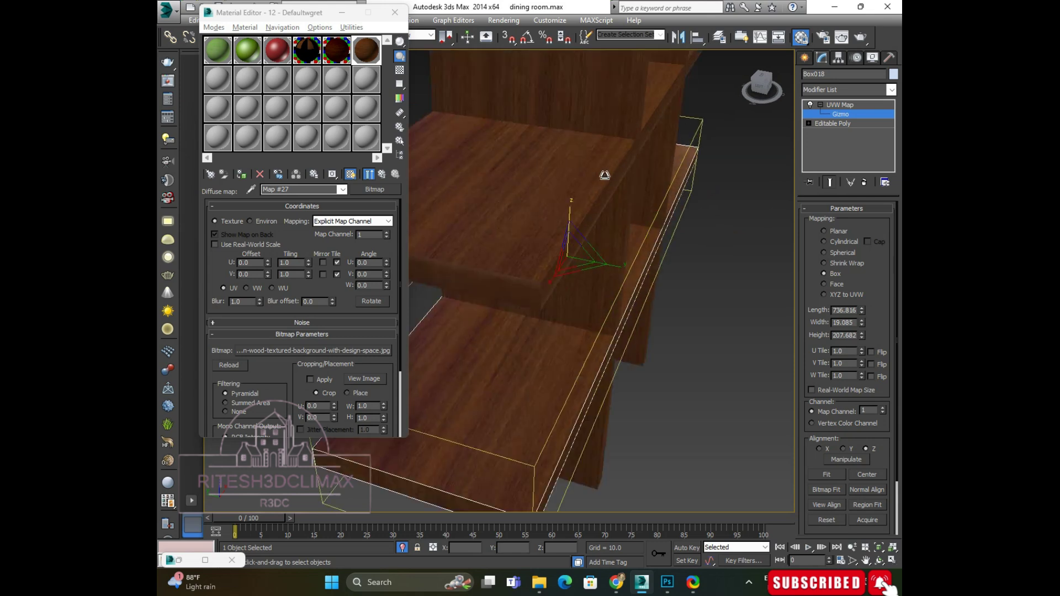
{"action": "scroll", "coordinate": [591, 170], "scroll_direction": "up", "scroll_amount": 2}
{"action": "middle_click_drag", "start_coordinate": [591, 170], "coordinate": [567, 174], "text": "alt"}
Step: Exit Gizmo editing and deselect to view the whole wood-textured shelf unit
{"action": "left_click", "coordinate": [835, 104]}
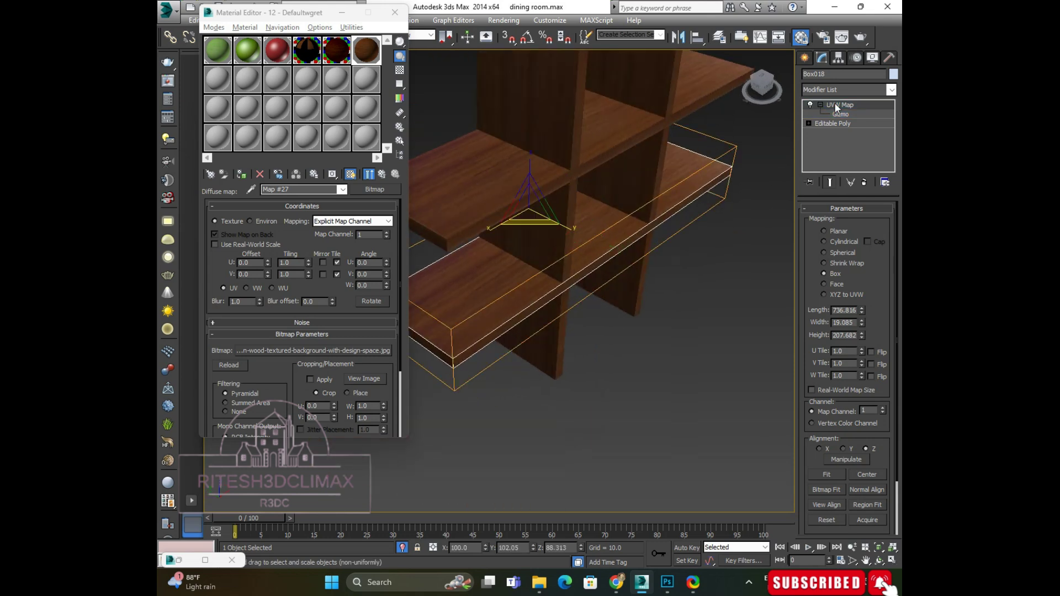
{"action": "left_click", "coordinate": [642, 308]}
{"action": "scroll", "coordinate": [641, 309], "scroll_direction": "down", "scroll_amount": 4}
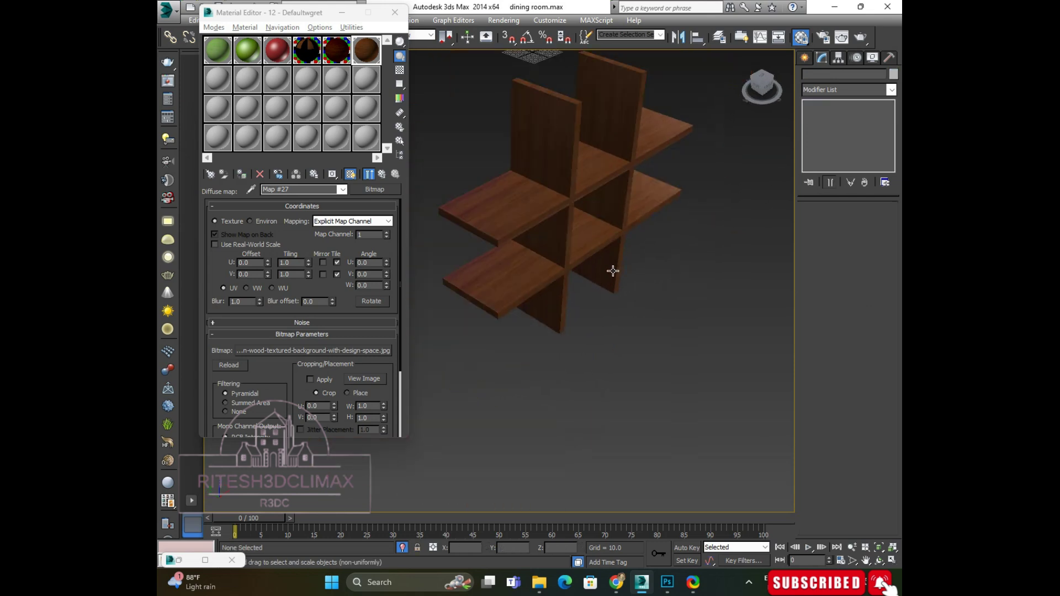
{"action": "middle_click_drag", "start_coordinate": [613, 272], "coordinate": [608, 277], "text": "alt"}
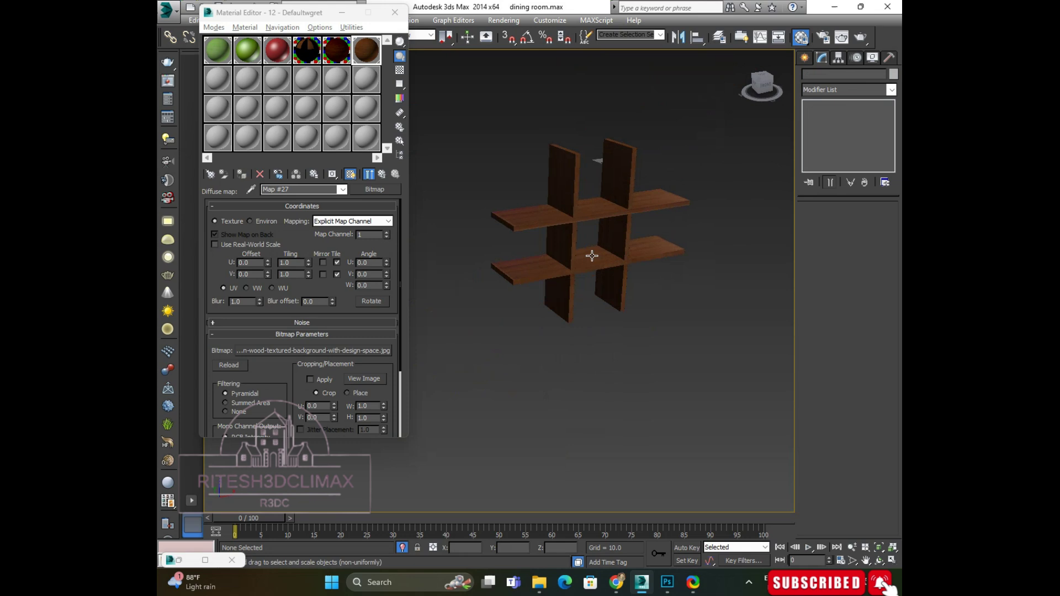
Step: Return to the full dining room view, then orbit and zoom to frame the bookshelf
{"action": "left_click", "coordinate": [402, 547]}
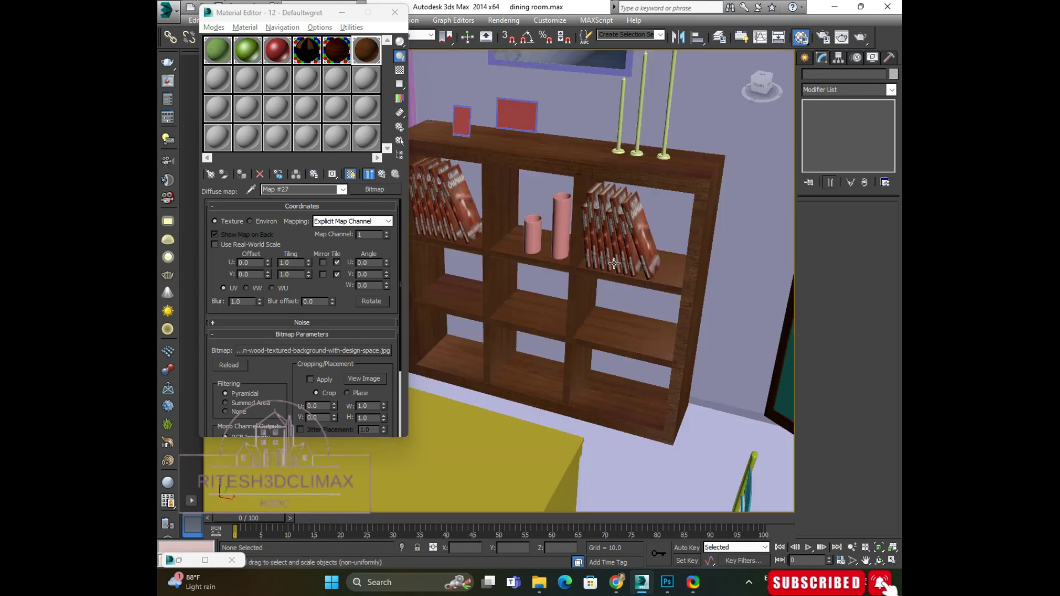
{"action": "scroll", "coordinate": [674, 287], "scroll_direction": "down", "scroll_amount": 3}
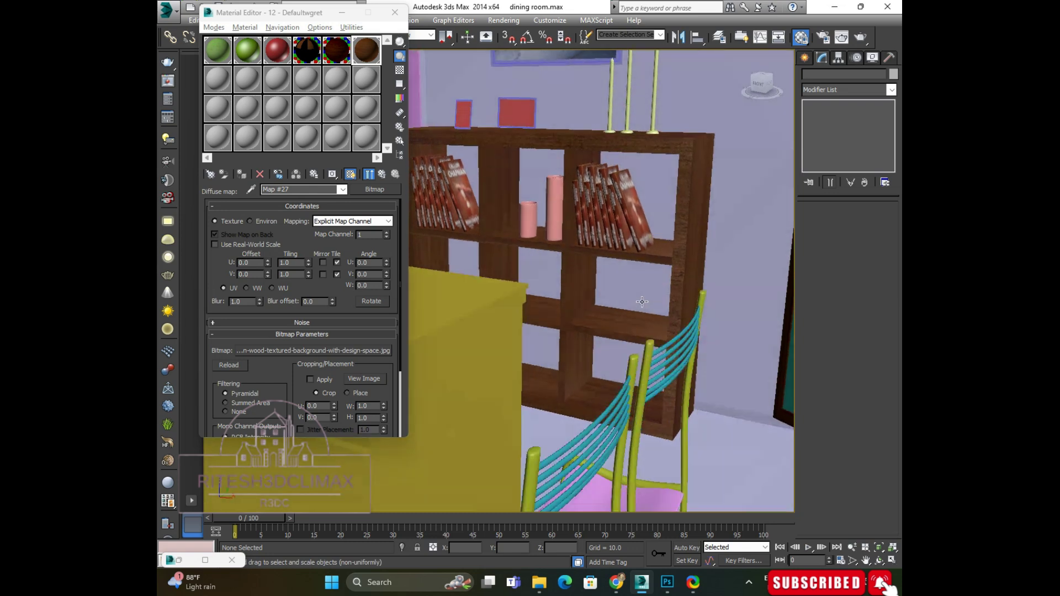
{"action": "middle_click_drag", "start_coordinate": [671, 284], "coordinate": [666, 279], "text": "alt"}
{"action": "scroll", "coordinate": [662, 276], "scroll_direction": "down", "scroll_amount": 3}
{"action": "scroll", "coordinate": [657, 269], "scroll_direction": "up", "scroll_amount": 8}
{"action": "scroll", "coordinate": [657, 269], "scroll_direction": "down", "scroll_amount": 2}
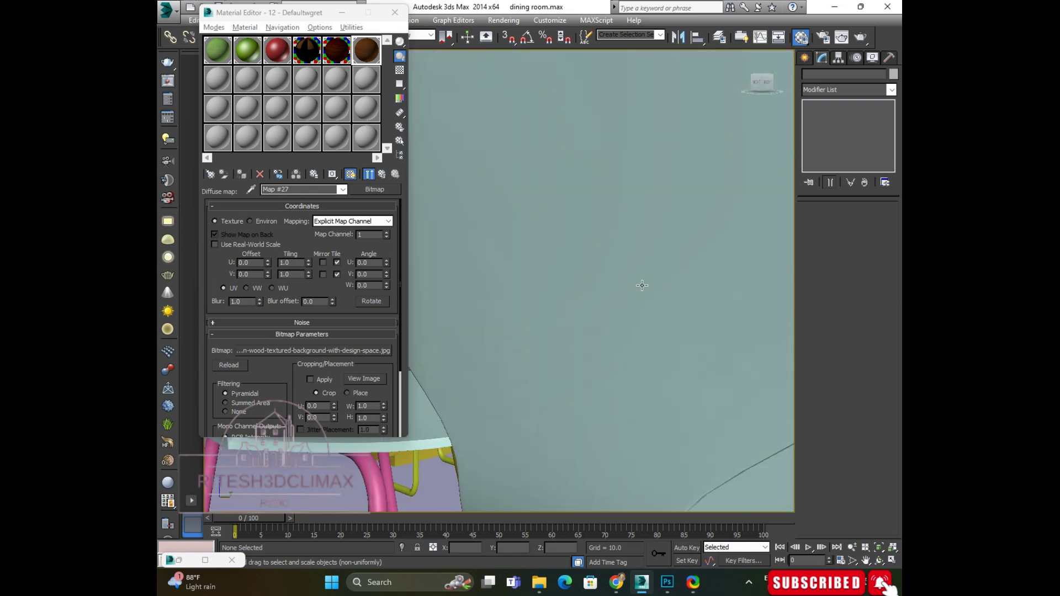
{"action": "scroll", "coordinate": [643, 279], "scroll_direction": "down", "scroll_amount": 4}
{"action": "scroll", "coordinate": [629, 264], "scroll_direction": "down", "scroll_amount": 1}
{"action": "scroll", "coordinate": [626, 262], "scroll_direction": "down", "scroll_amount": 2}
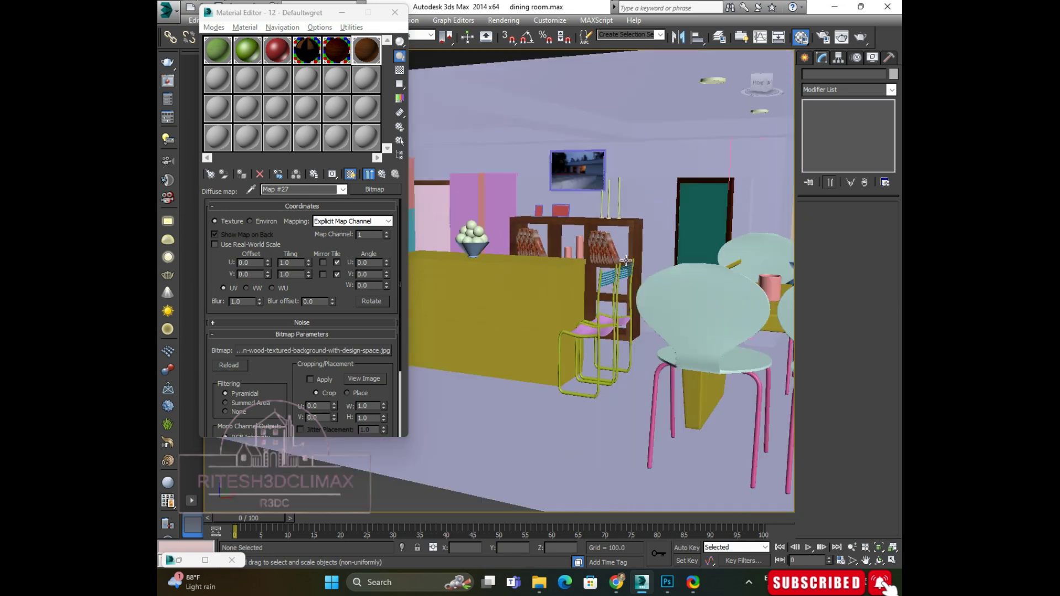
{"action": "scroll", "coordinate": [626, 262], "scroll_direction": "up", "scroll_amount": 3}
{"action": "scroll", "coordinate": [630, 271], "scroll_direction": "up", "scroll_amount": 1}
{"action": "scroll", "coordinate": [634, 306], "scroll_direction": "up", "scroll_amount": 1}
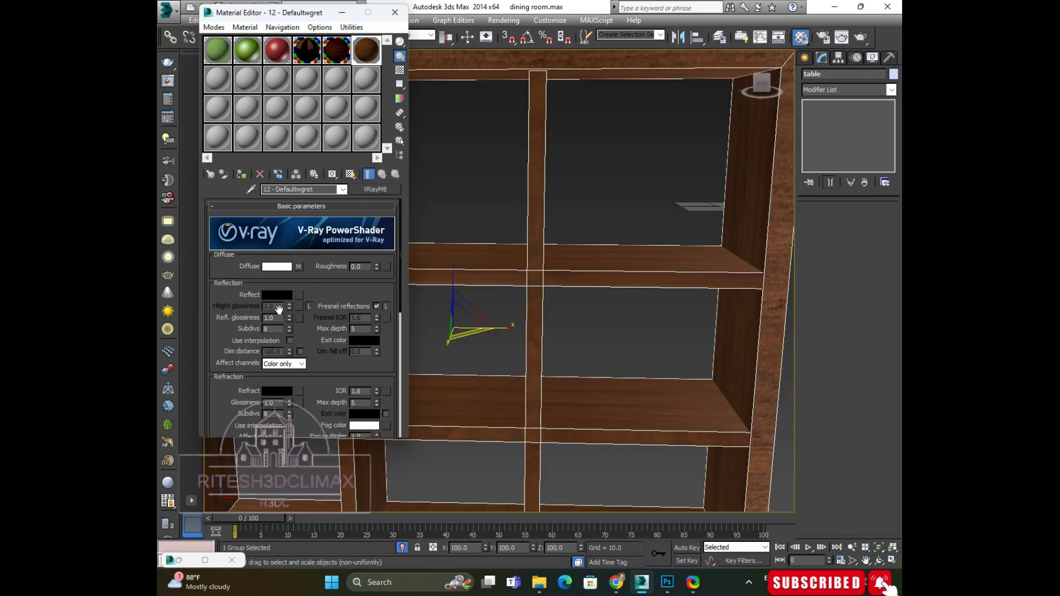
Step: Add a Fresnel-type Falloff map to the wood material's Reflect slot, then return to the parent material
{"action": "left_click", "coordinate": [298, 295]}
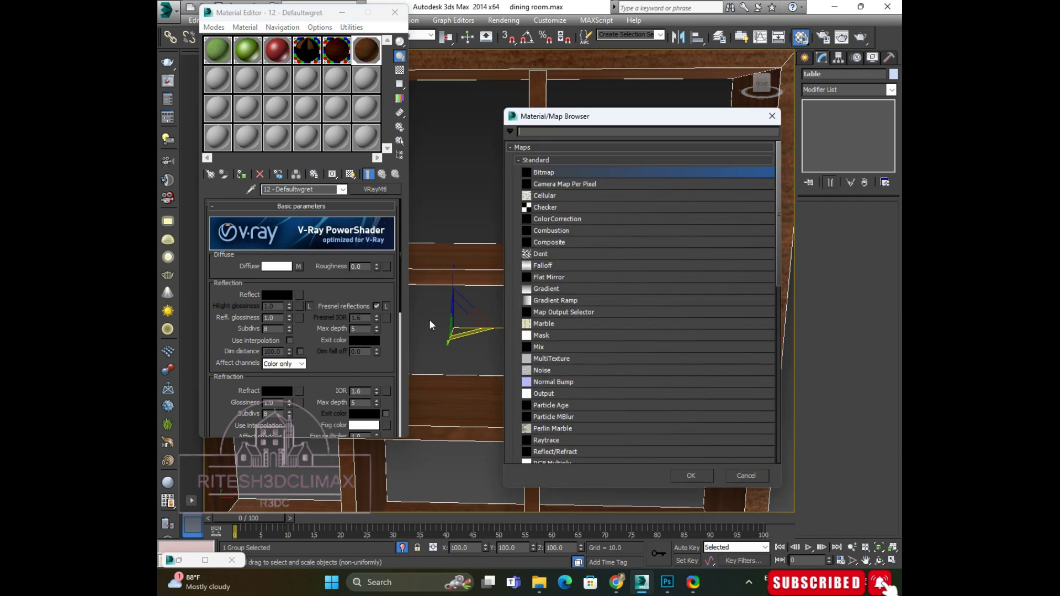
{"action": "left_click", "coordinate": [545, 267]}
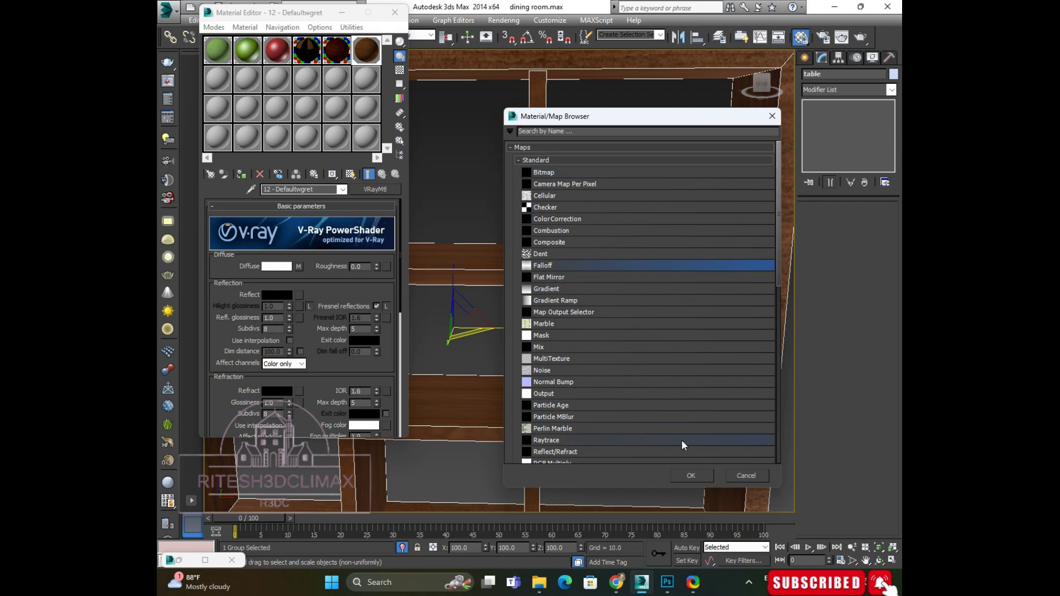
{"action": "left_click", "coordinate": [685, 477]}
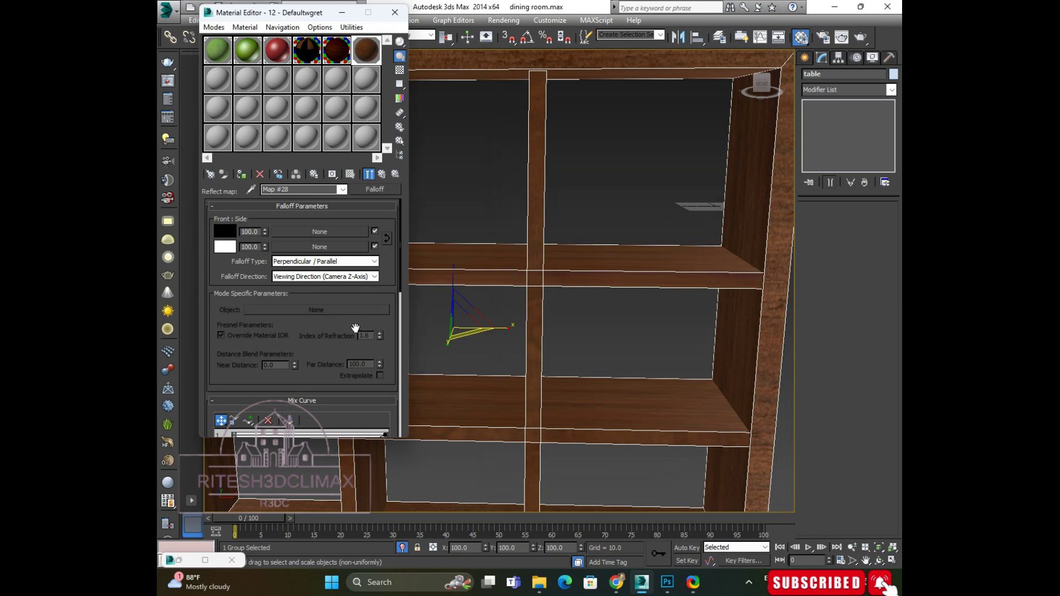
{"action": "left_click", "coordinate": [348, 261]}
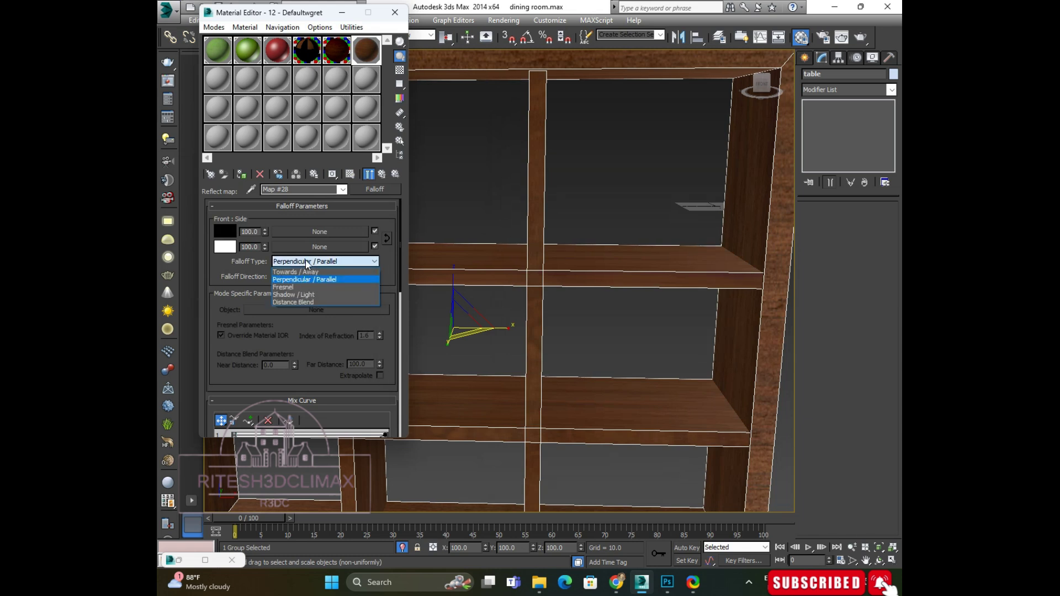
{"action": "left_click", "coordinate": [295, 287]}
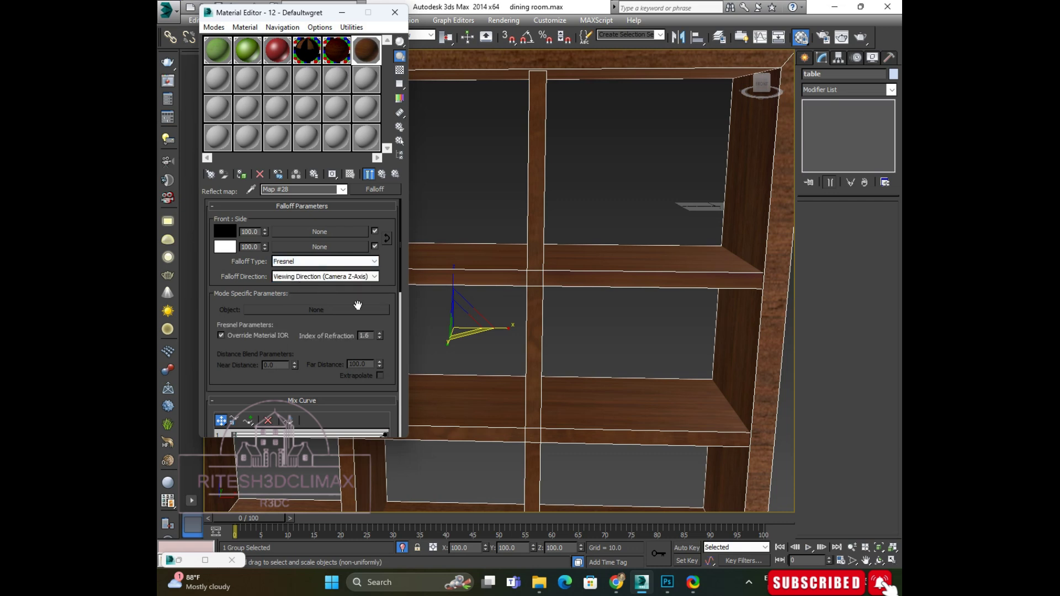
{"action": "double_click", "coordinate": [370, 55]}
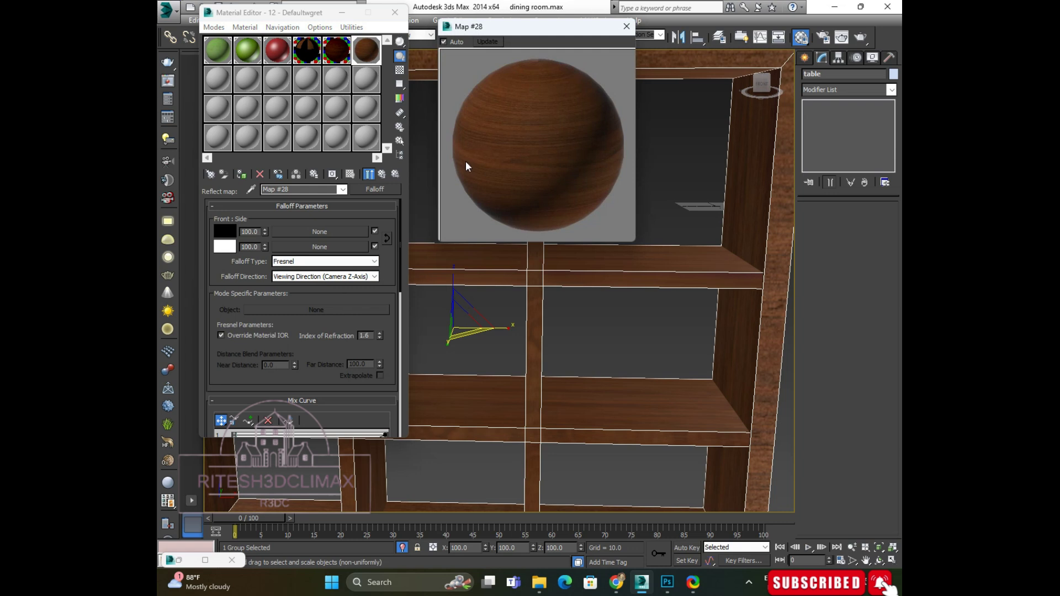
{"action": "left_click", "coordinate": [381, 175]}
{"action": "left_click", "coordinate": [382, 175]}
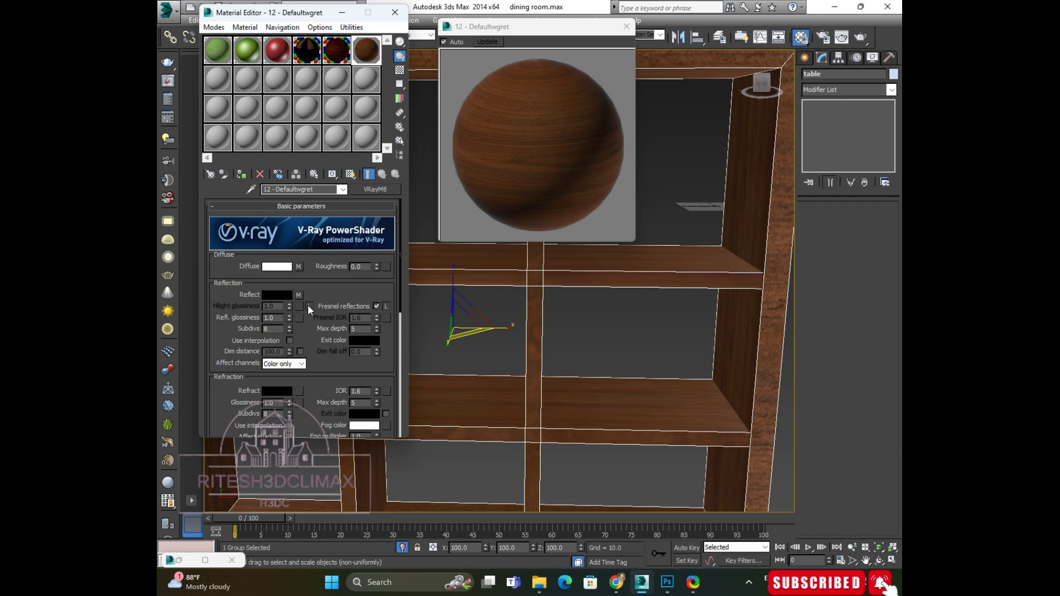
Step: Unlock highlight glossiness, set it to 0.8, and keep Fresnel reflections enabled
{"action": "left_click", "coordinate": [308, 305]}
{"action": "double_click", "coordinate": [271, 305]}
{"action": "type", "text": ".8"}
{"action": "key", "text": "Return"}
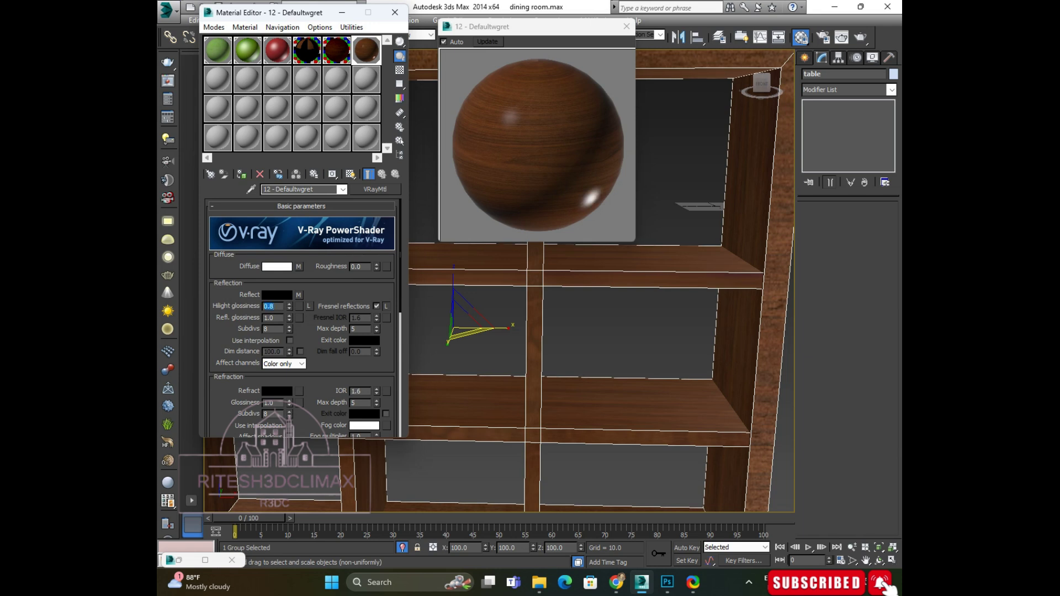
{"action": "left_click", "coordinate": [376, 306]}
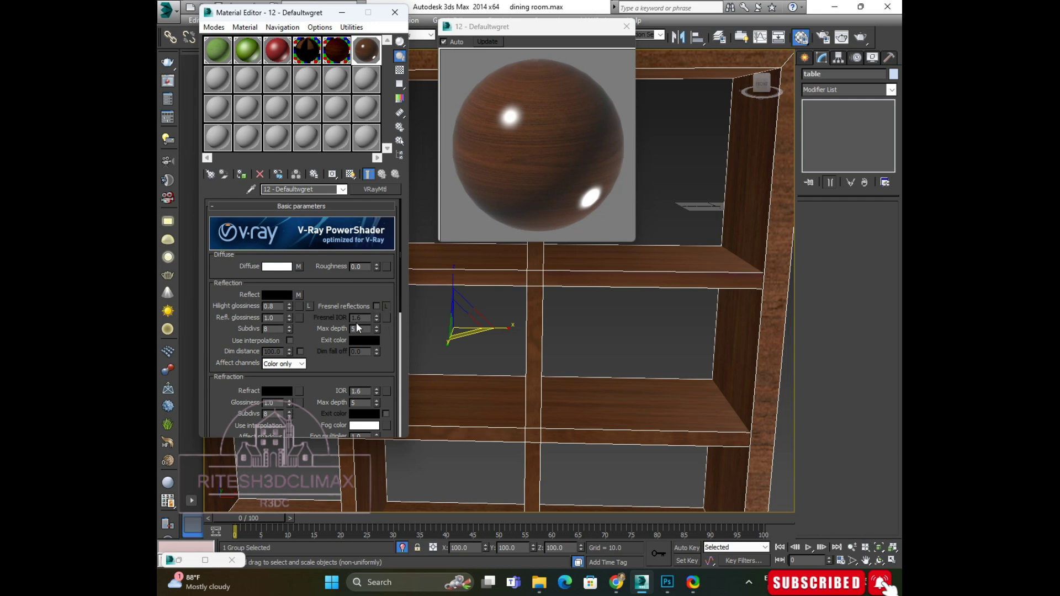
{"action": "left_click", "coordinate": [376, 306]}
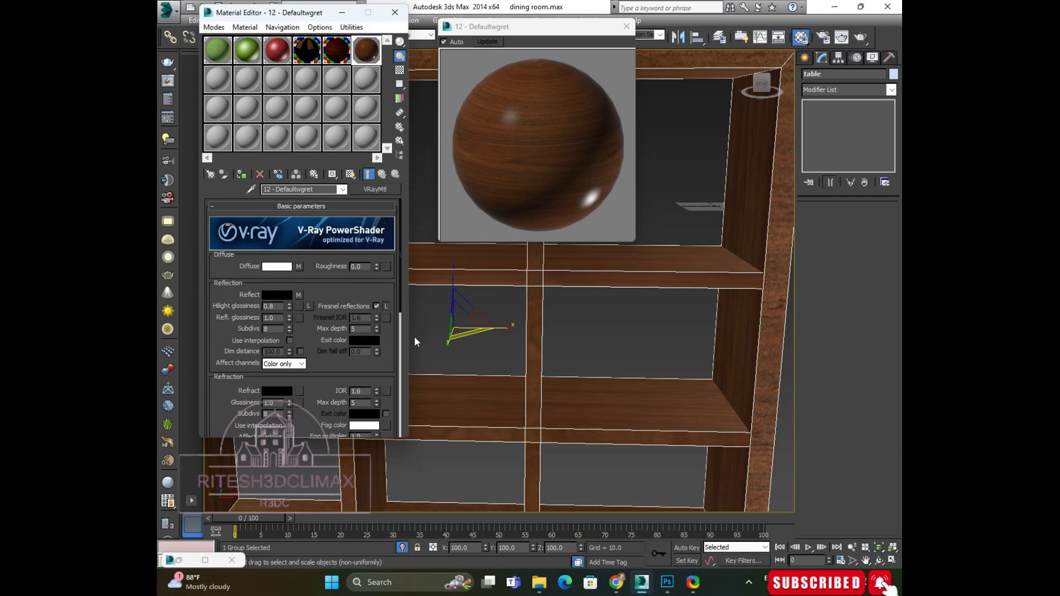
Step: Keep Blinn as the material's BRDF shading type
{"action": "scroll", "coordinate": [315, 339], "scroll_direction": "down", "scroll_amount": 2}
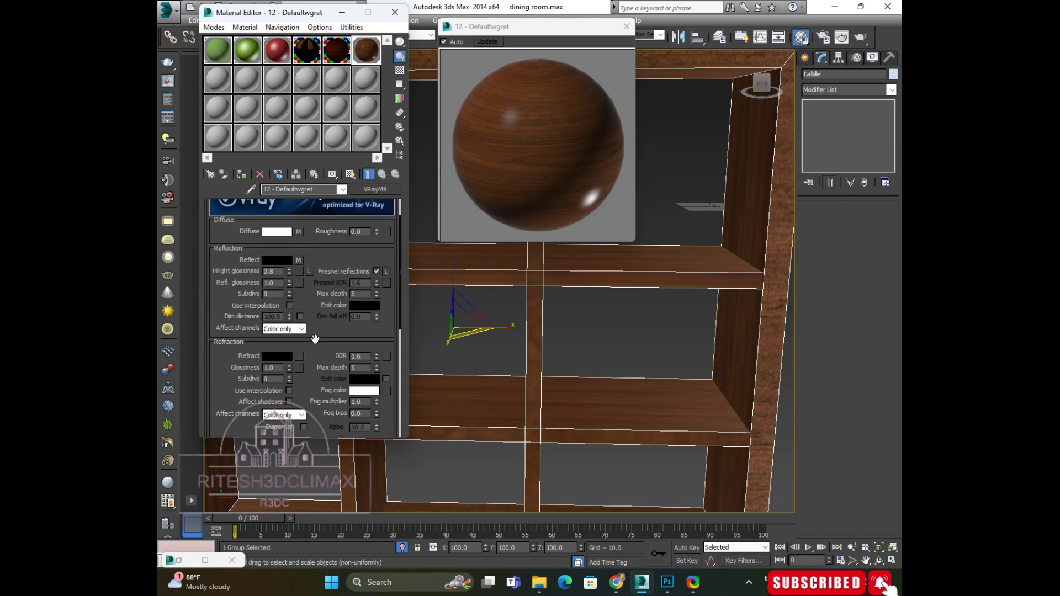
{"action": "scroll", "coordinate": [315, 339], "scroll_direction": "down", "scroll_amount": 2}
{"action": "scroll", "coordinate": [315, 339], "scroll_direction": "down", "scroll_amount": 1}
{"action": "scroll", "coordinate": [315, 339], "scroll_direction": "down", "scroll_amount": 2}
{"action": "scroll", "coordinate": [315, 339], "scroll_direction": "down", "scroll_amount": 2}
{"action": "scroll", "coordinate": [315, 339], "scroll_direction": "down", "scroll_amount": 2}
{"action": "scroll", "coordinate": [315, 338], "scroll_direction": "down", "scroll_amount": 2}
{"action": "scroll", "coordinate": [314, 339], "scroll_direction": "down", "scroll_amount": 2}
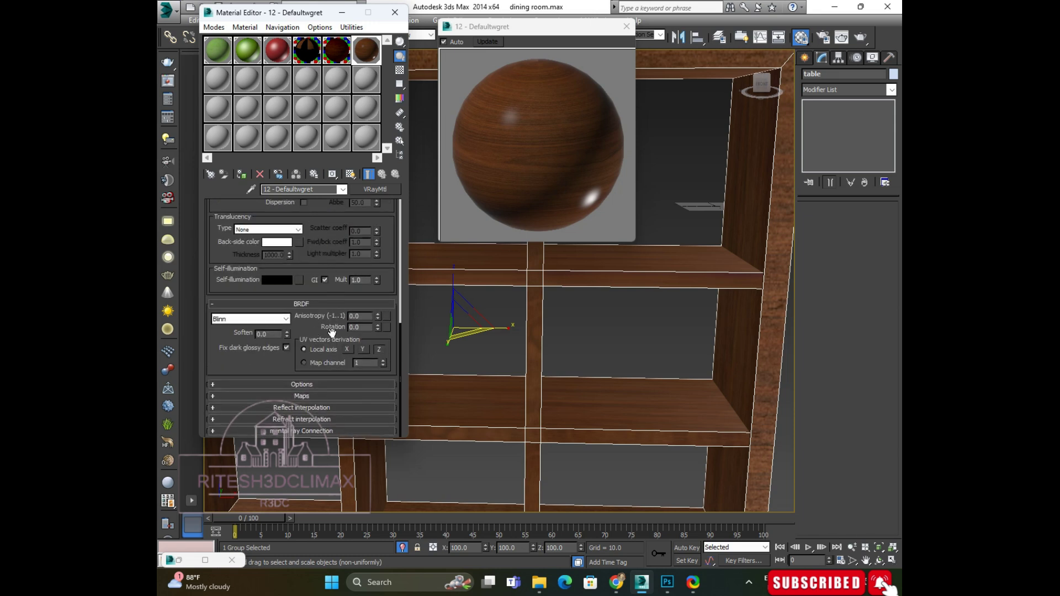
{"action": "left_click", "coordinate": [286, 319]}
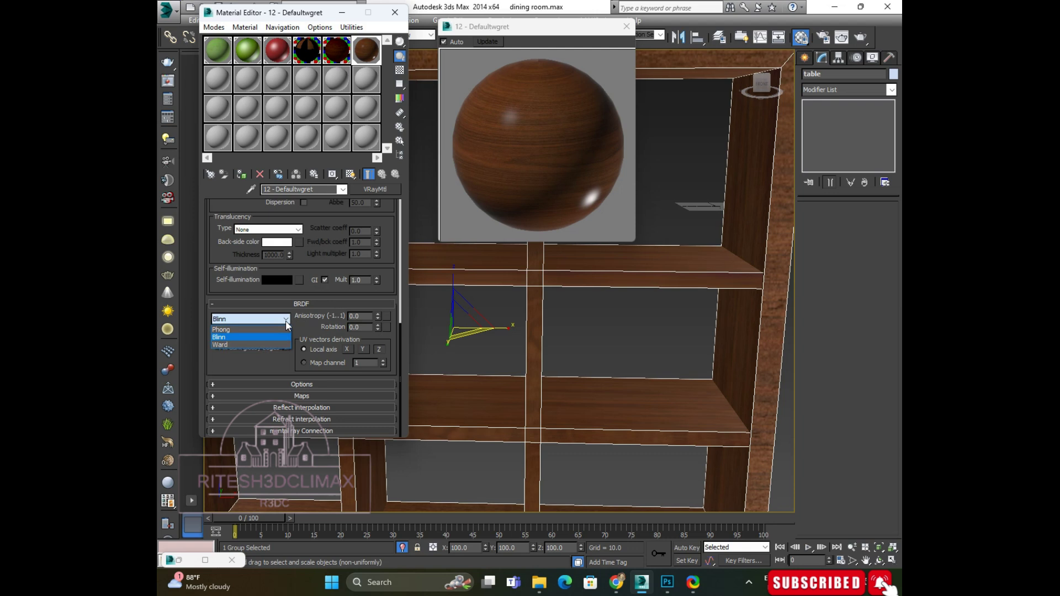
{"action": "left_click", "coordinate": [286, 320]}
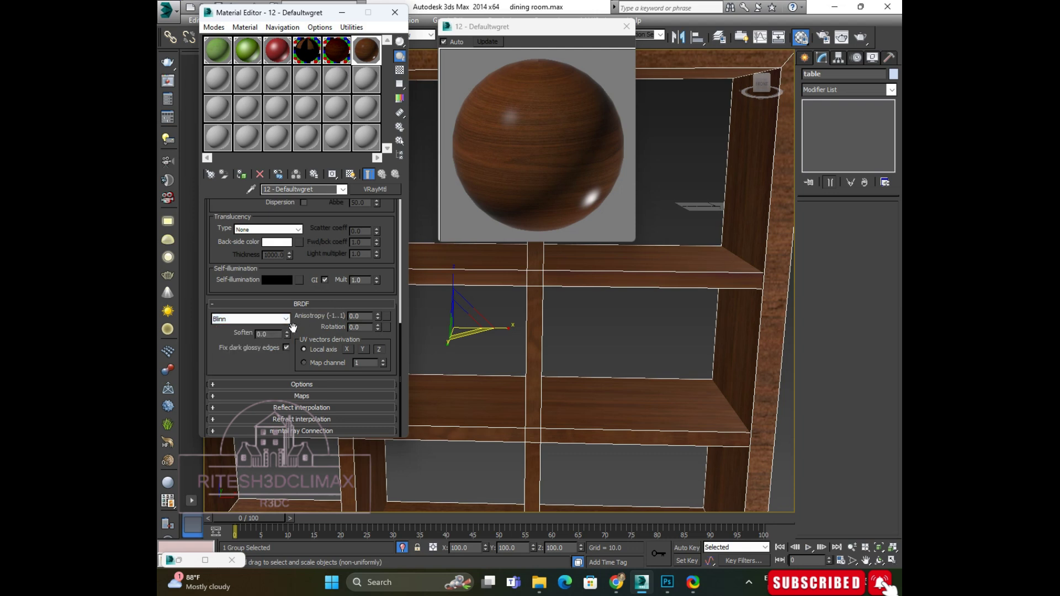
Step: Expand and review the Options and reflection interpolation rollouts of the wood material
{"action": "left_click", "coordinate": [313, 382]}
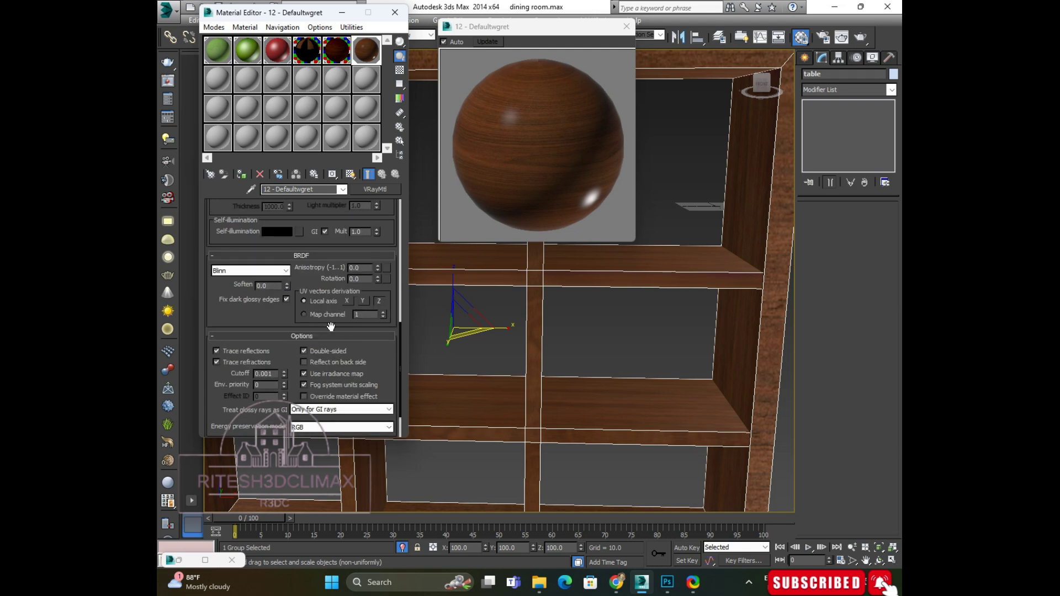
{"action": "scroll", "coordinate": [322, 346], "scroll_direction": "down", "scroll_amount": 2}
{"action": "scroll", "coordinate": [323, 347], "scroll_direction": "down", "scroll_amount": 1}
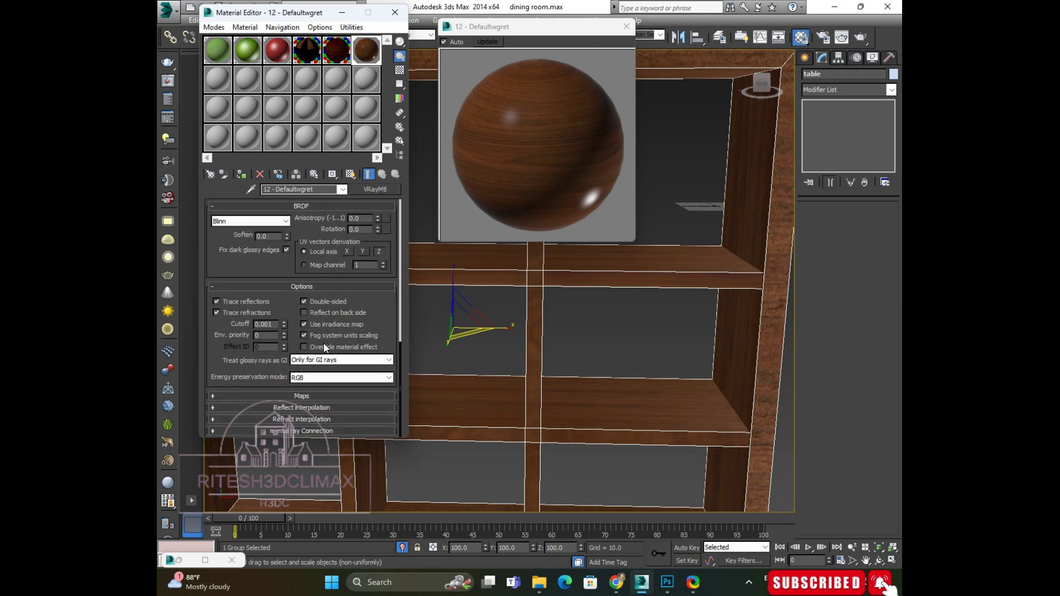
{"action": "scroll", "coordinate": [319, 314], "scroll_direction": "up", "scroll_amount": 2}
{"action": "scroll", "coordinate": [319, 381], "scroll_direction": "down", "scroll_amount": 2}
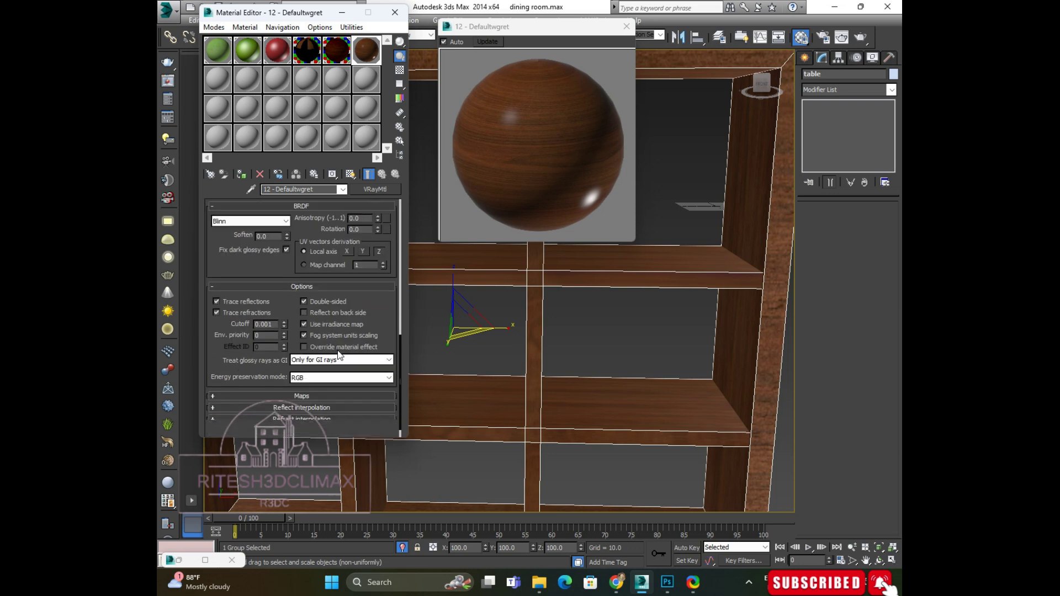
{"action": "left_click", "coordinate": [294, 406]}
{"action": "scroll", "coordinate": [318, 345], "scroll_direction": "down", "scroll_amount": 1}
{"action": "scroll", "coordinate": [317, 347], "scroll_direction": "down", "scroll_amount": 1}
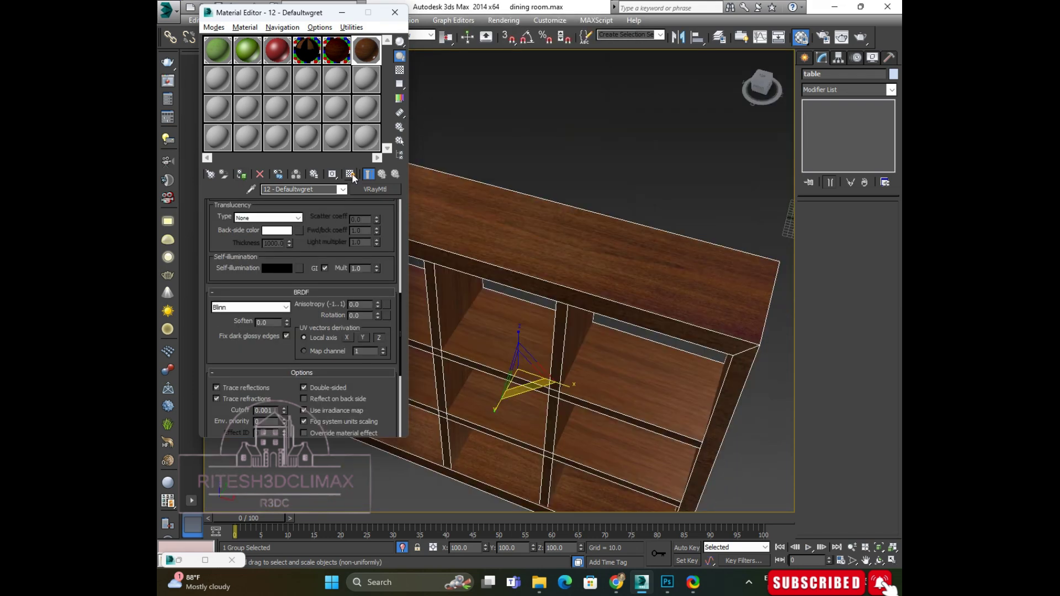
Step: Show the wood material in the viewport, preview its sample, and orbit close to the bookcase
{"action": "left_click", "coordinate": [350, 174]}
{"action": "mouse_move", "coordinate": [603, 310]}
{"action": "middle_mouse_down", "text": "alt"}
{"action": "mouse_move", "coordinate": [595, 295]}
{"action": "mouse_move", "coordinate": [646, 255]}
{"action": "mouse_move", "coordinate": [627, 291]}
{"action": "middle_mouse_up", "text": "alt"}
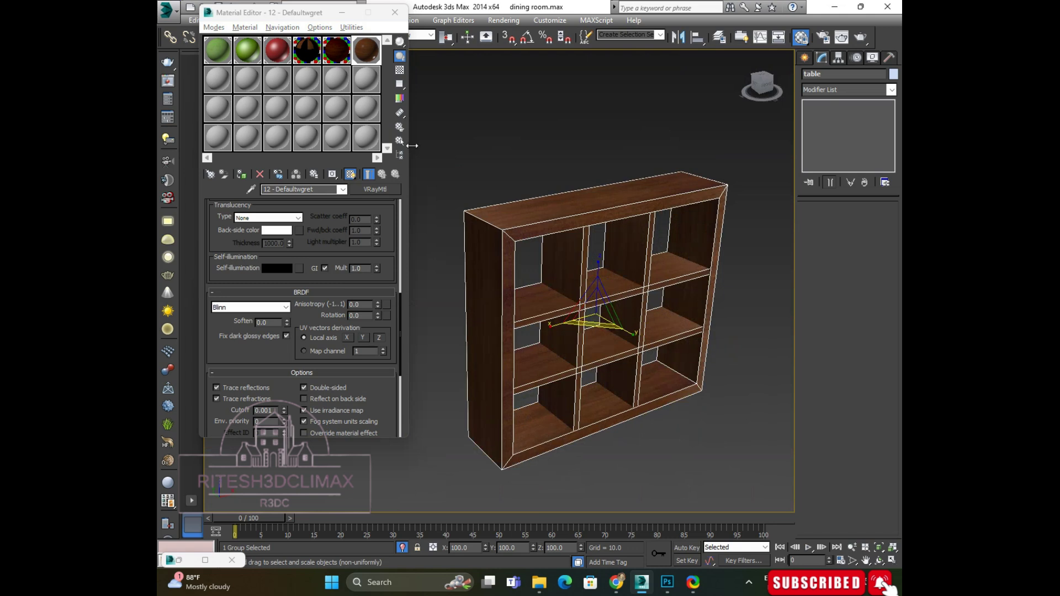
{"action": "double_click", "coordinate": [363, 53]}
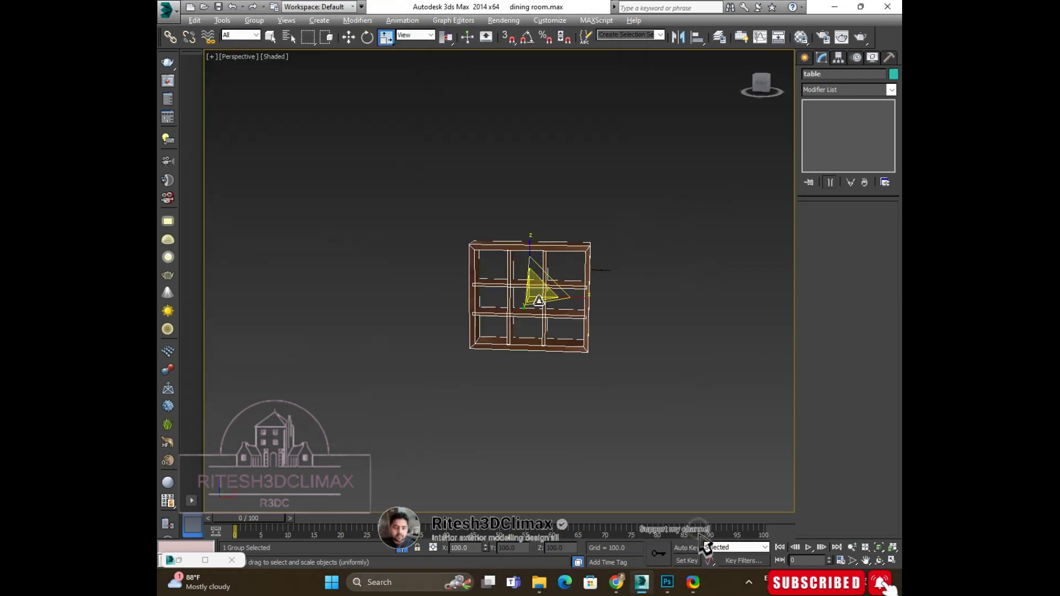
{"action": "middle_click_drag", "start_coordinate": [539, 289], "coordinate": [722, 272], "text": "alt"}
{"action": "scroll", "coordinate": [552, 284], "scroll_direction": "up", "scroll_amount": 5}
{"action": "scroll", "coordinate": [612, 280], "scroll_direction": "up", "scroll_amount": 4}
{"action": "scroll", "coordinate": [612, 281], "scroll_direction": "down", "scroll_amount": 6}
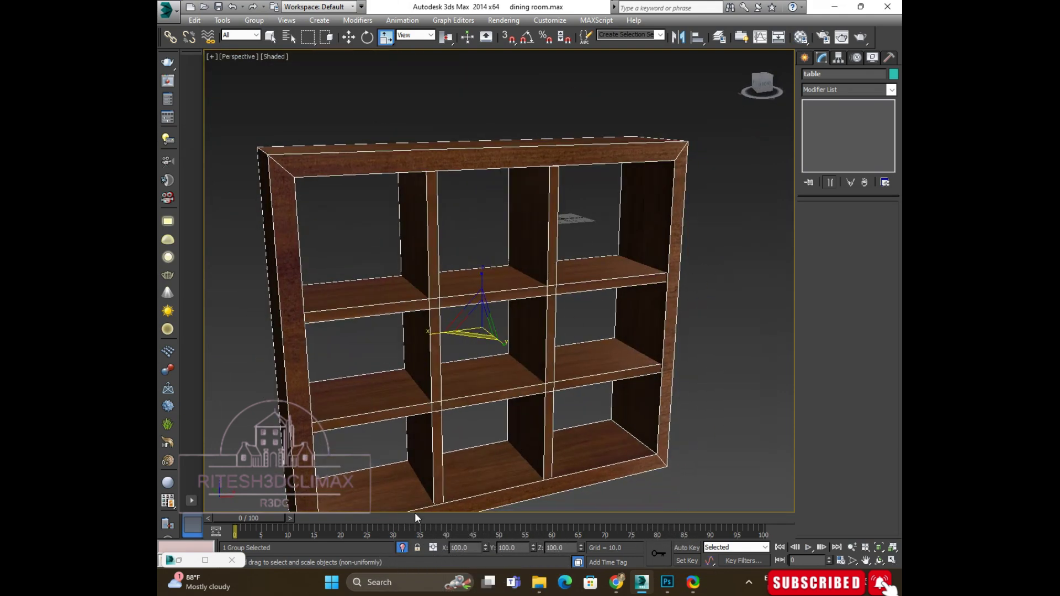